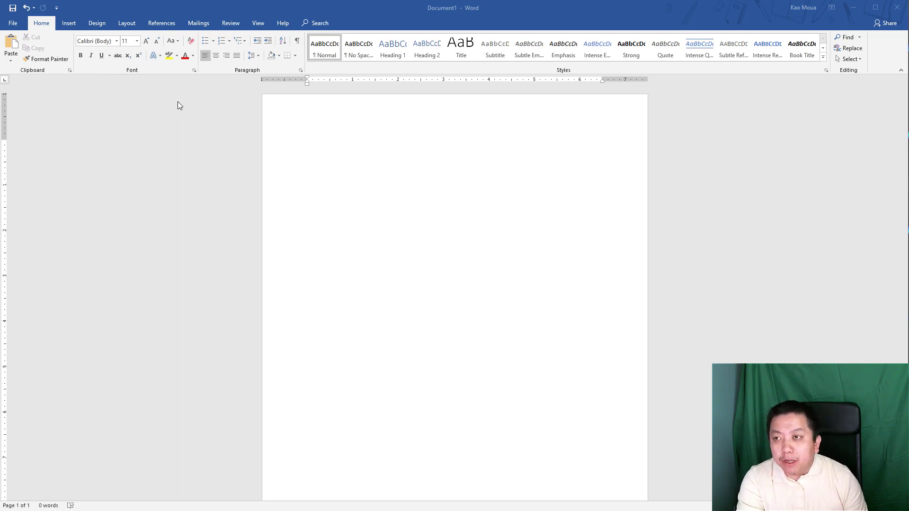
- Display the Layout paper size list showing Letter, A4, photo and postcard sizes
click(126, 24)
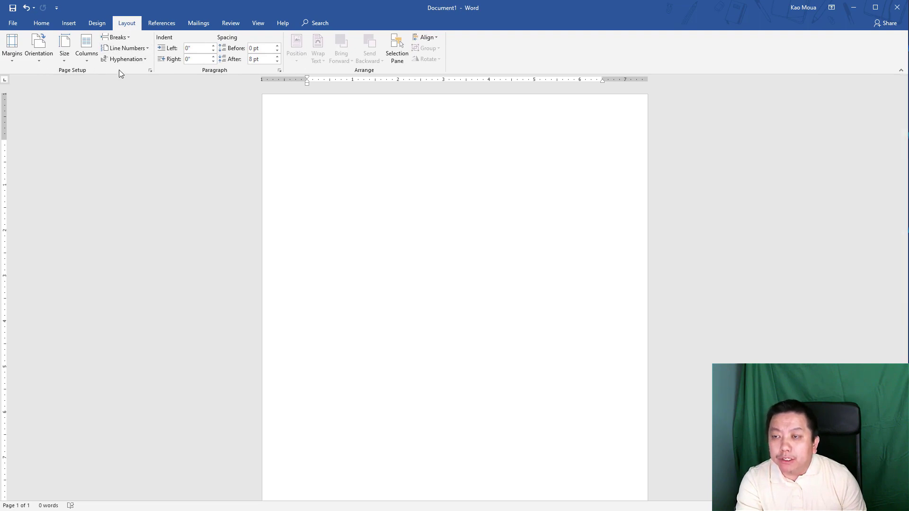
click(66, 59)
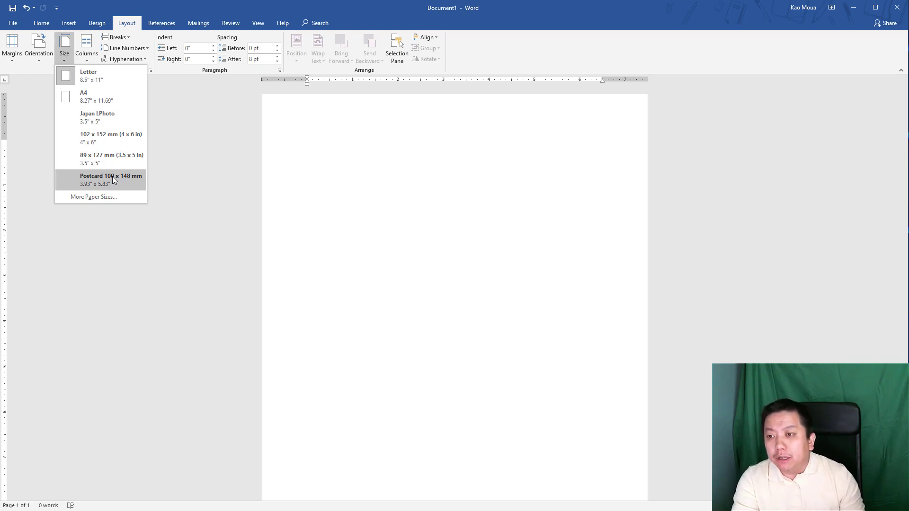
- Set a custom paper size of 3 inches wide by 5 inches tall
click(93, 197)
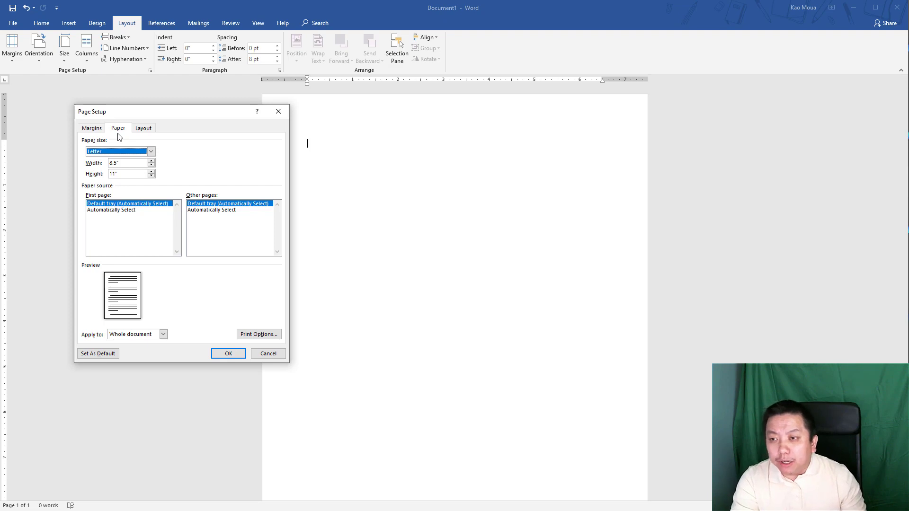
click(150, 151)
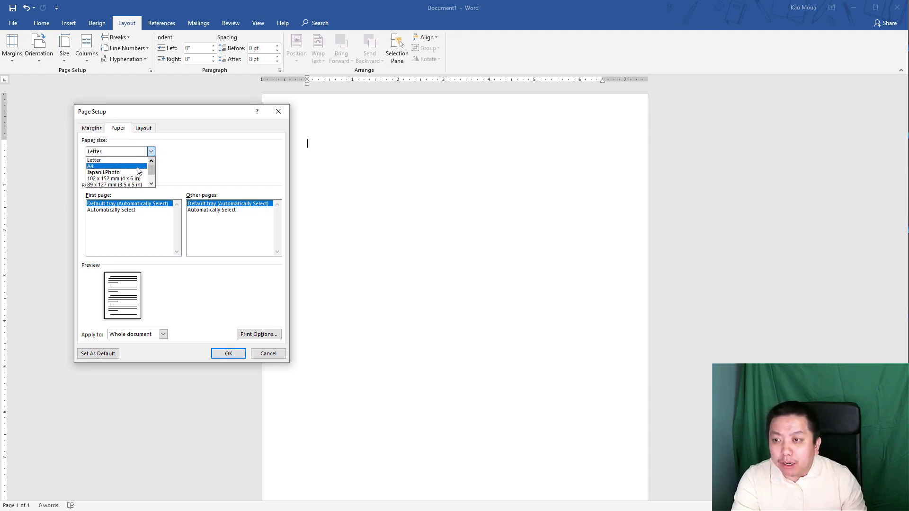
scroll(135, 176, down, 1)
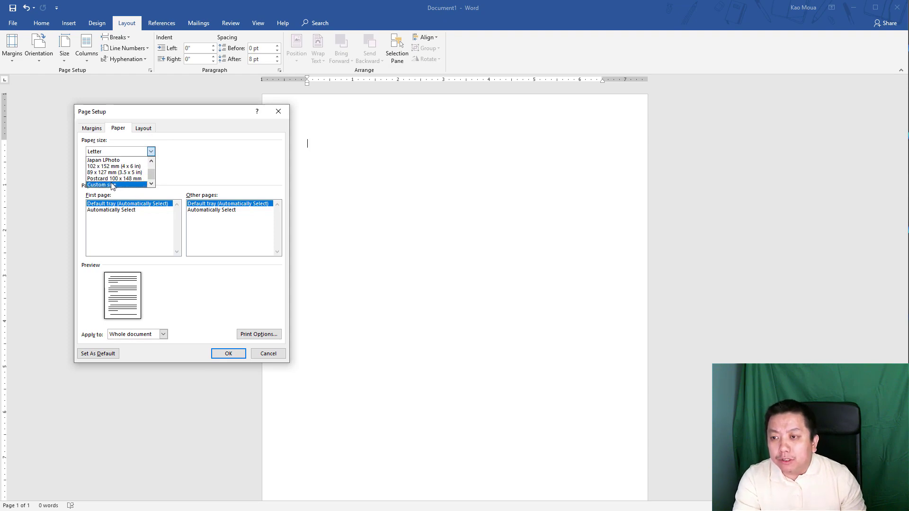
click(112, 185)
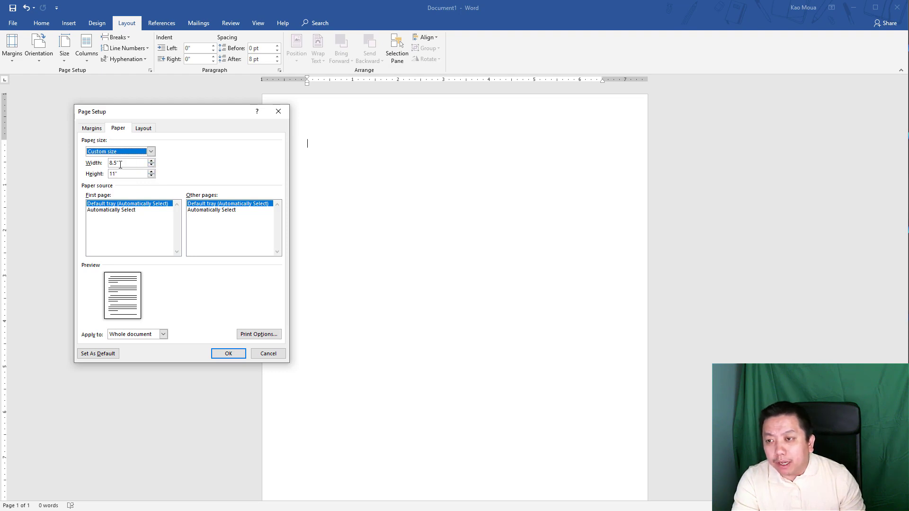
click(88, 165)
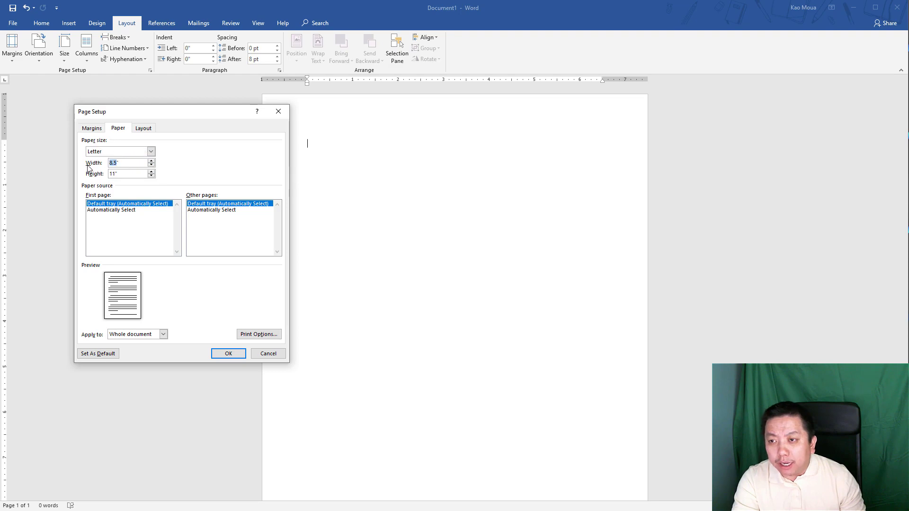
text(3)
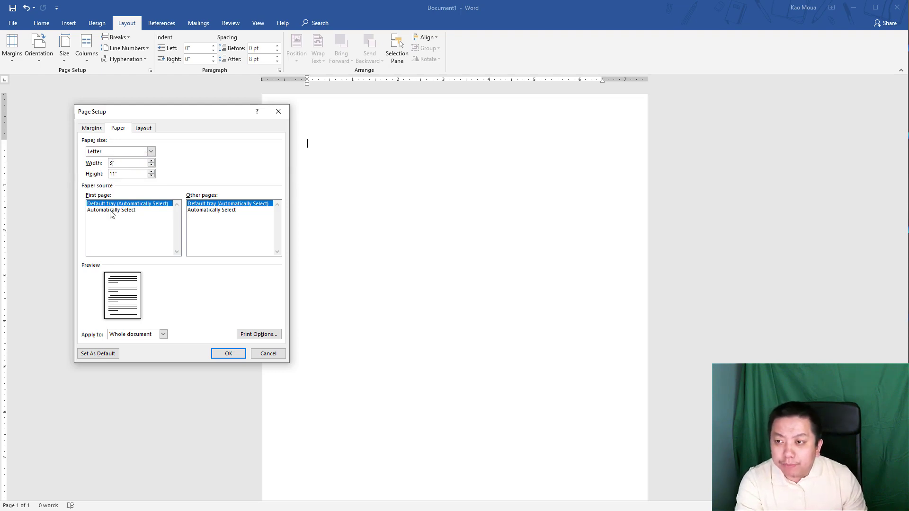
double_click(114, 174)
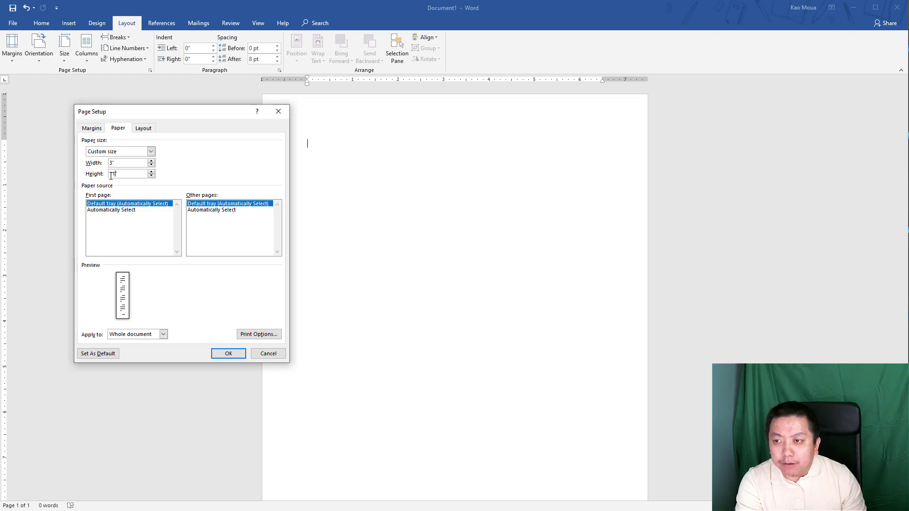
text(5)
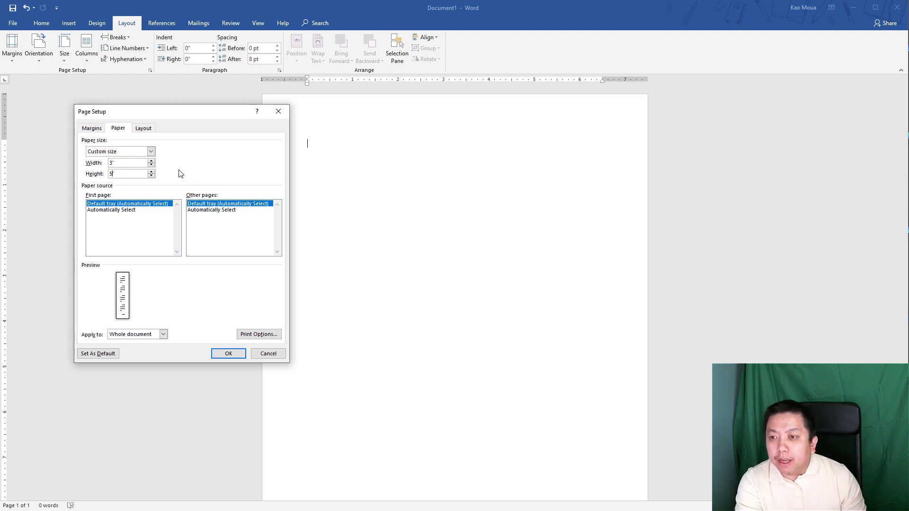
click(225, 357)
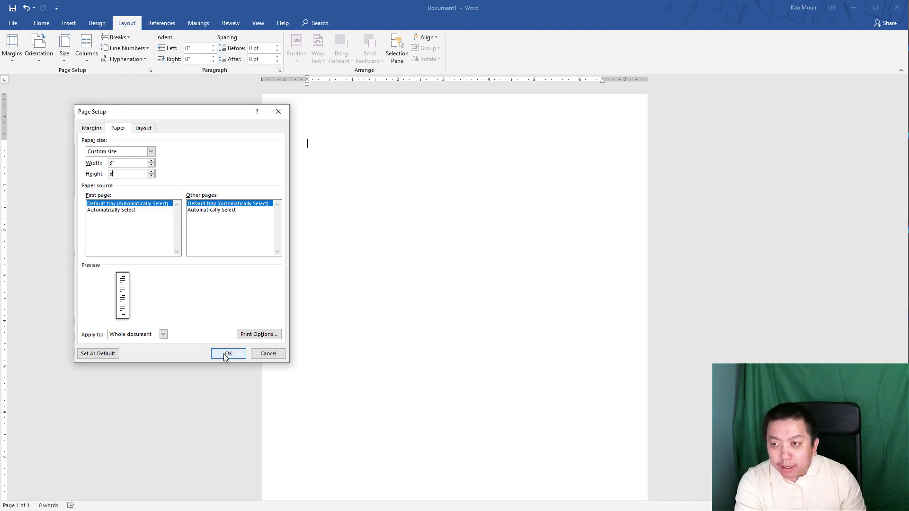
click(223, 355)
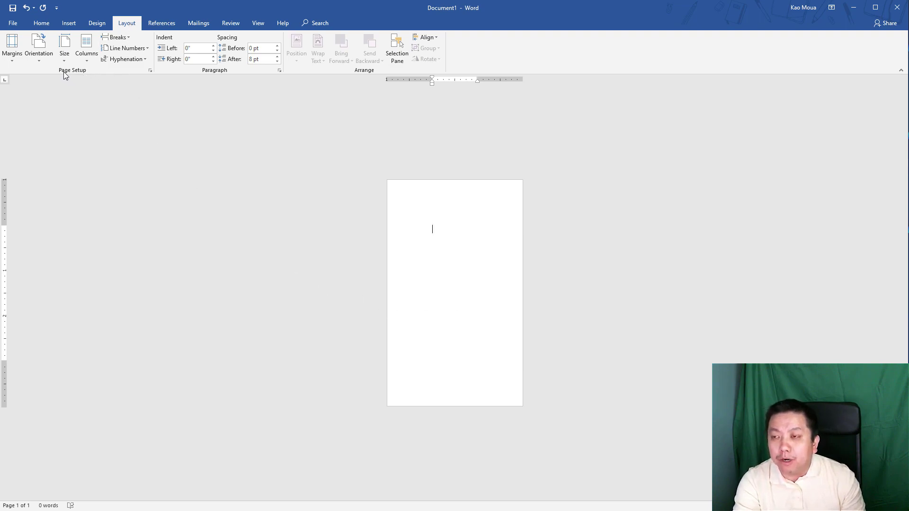
- Show the portrait and landscape Orientation choices for the 3 by 5 inch page
click(38, 59)
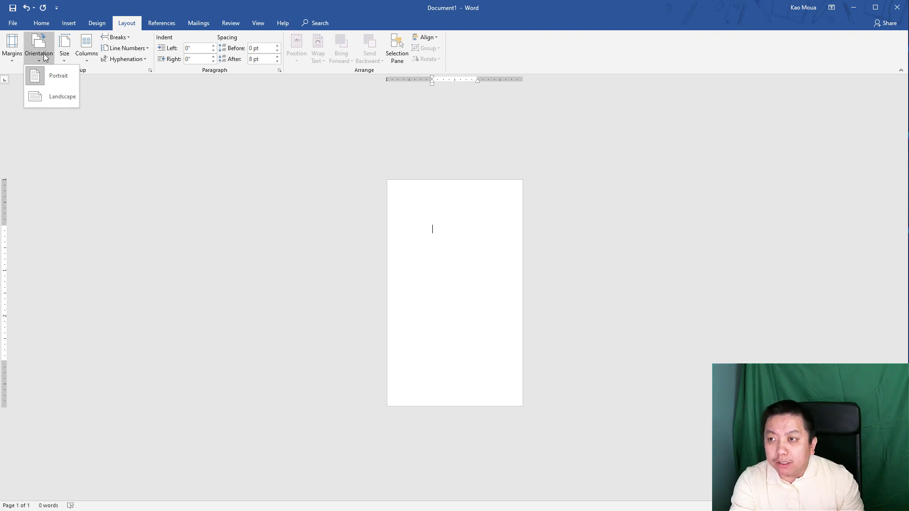
- Turn the 3 by 5 inch page to landscape, making it 5 by 3 inches
click(43, 96)
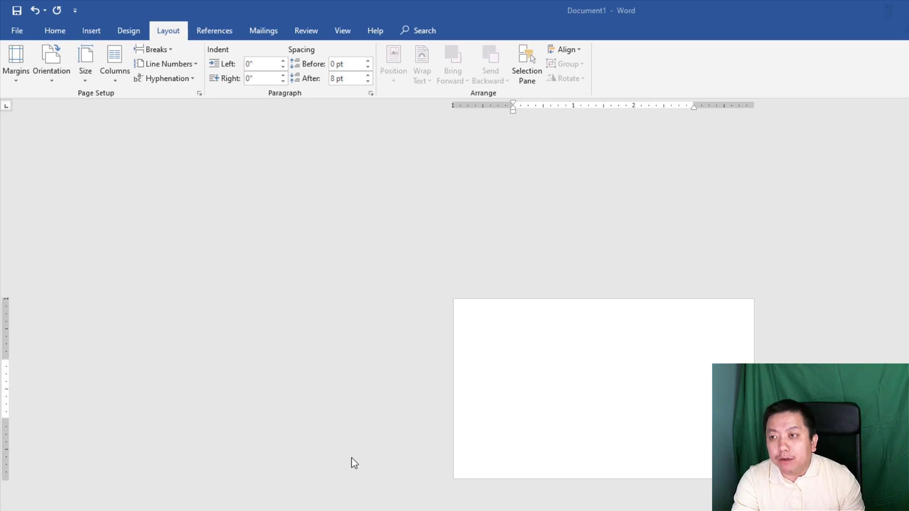
- Change the paper size back to Letter 8.5" x 11" and the orientation back to portrait
click(86, 74)
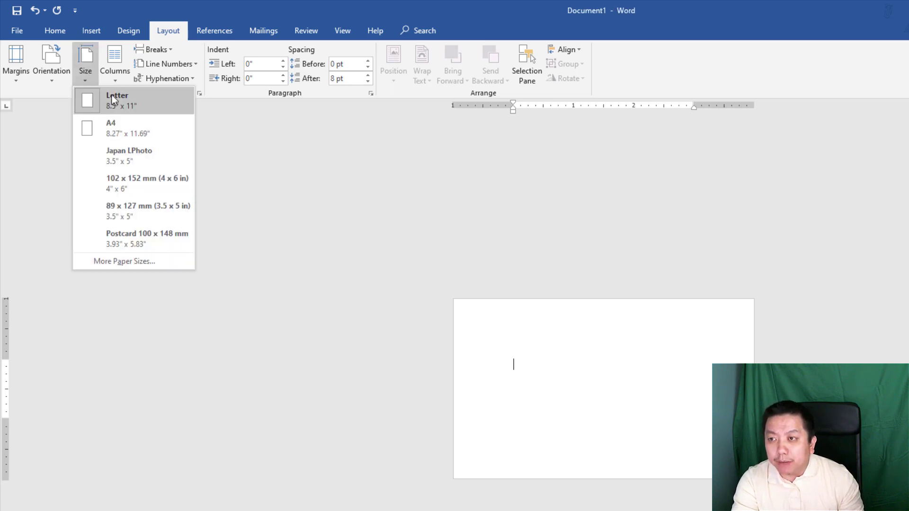
click(146, 105)
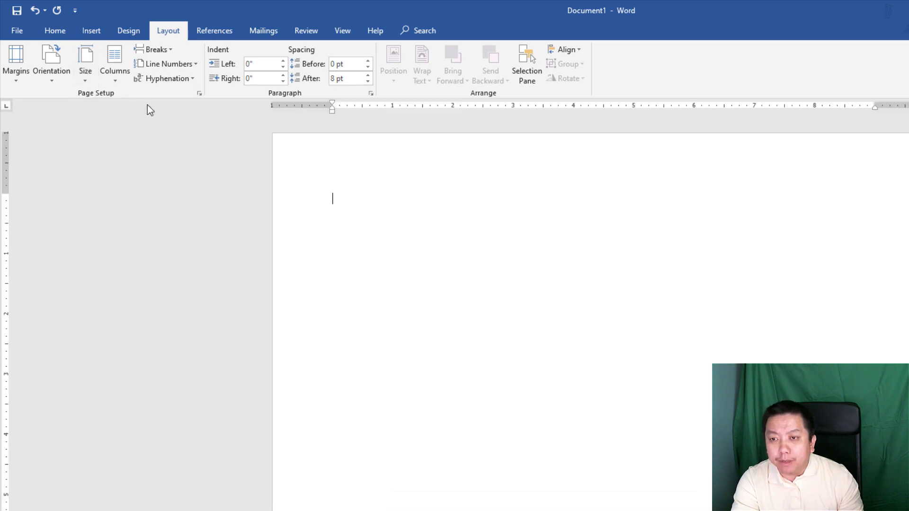
click(52, 83)
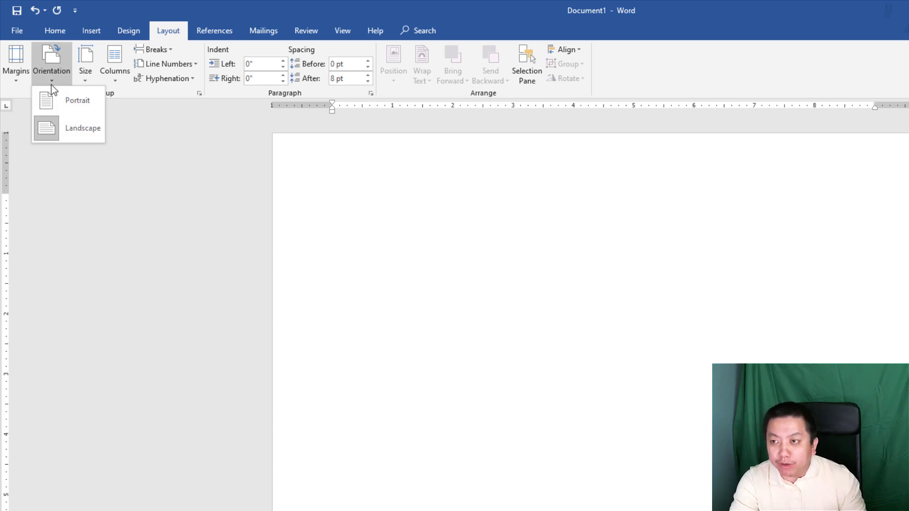
click(72, 97)
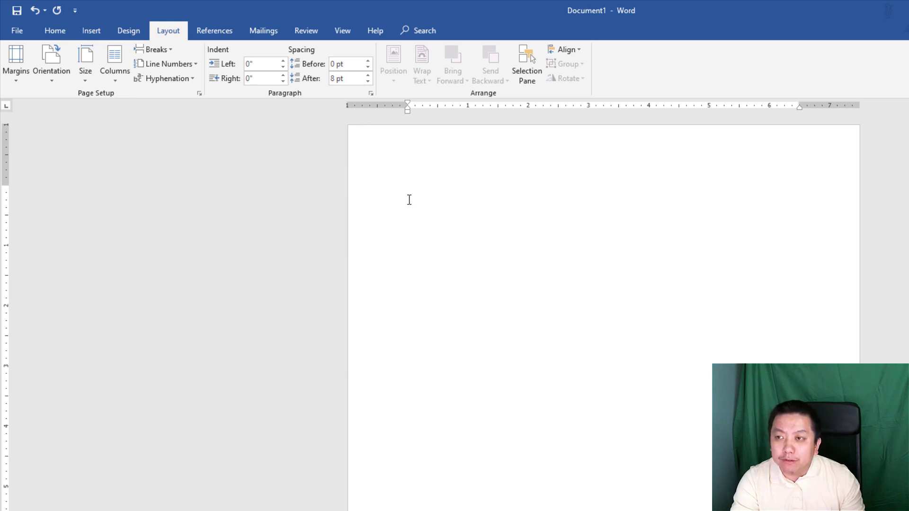
- Type the sentence 'Start typing.' on the first line of the page
text(Sta)
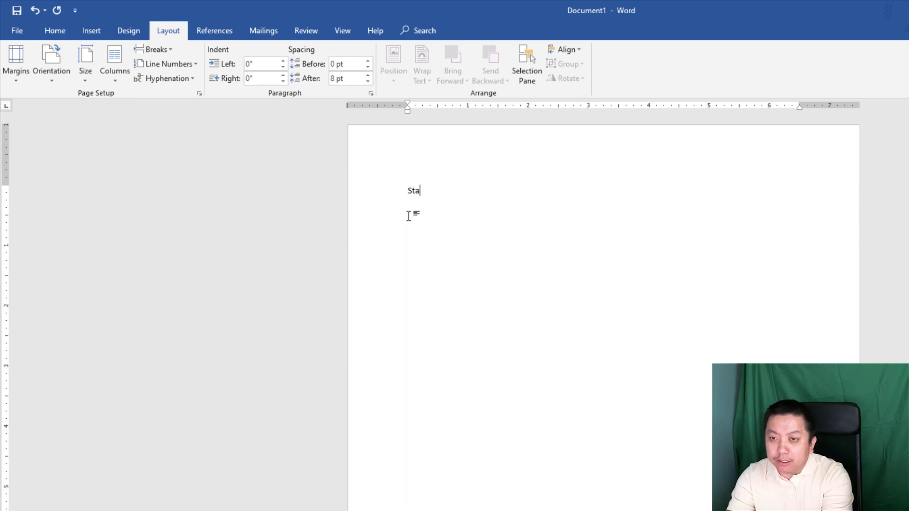
text(rt typing.)
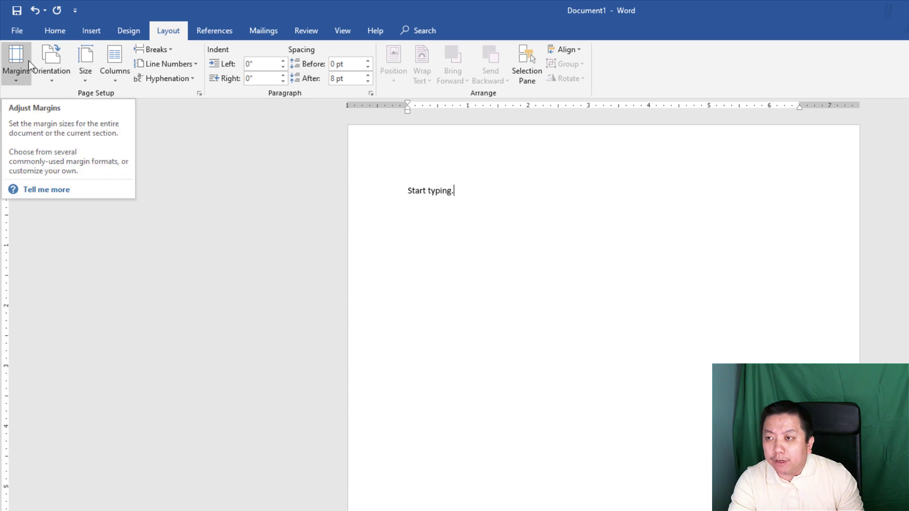
- Apply the Narrow preset of 0.5 inch margins on all sides
click(18, 83)
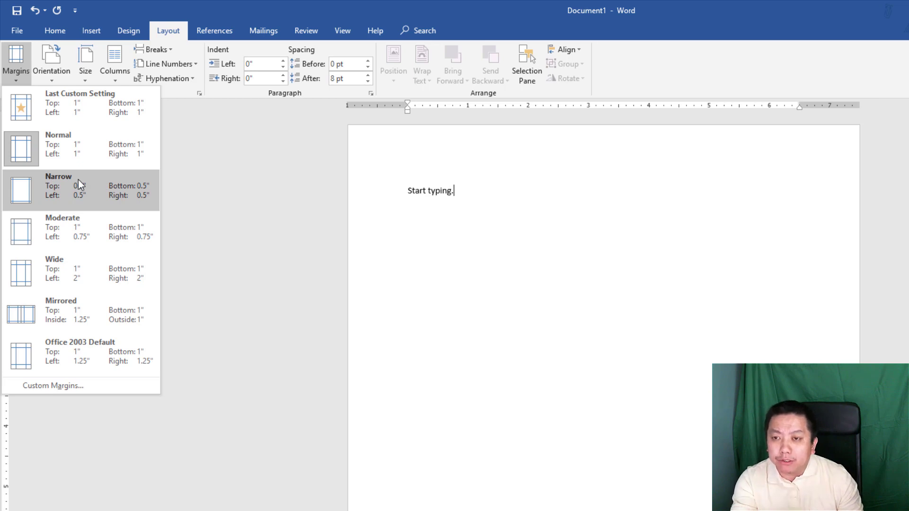
click(61, 190)
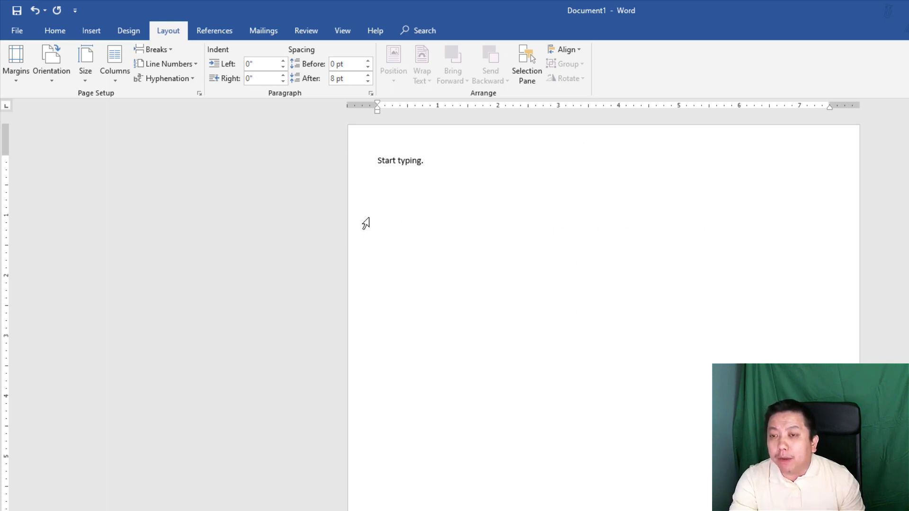
- Bring up the Custom Margins settings from the margin presets
click(14, 81)
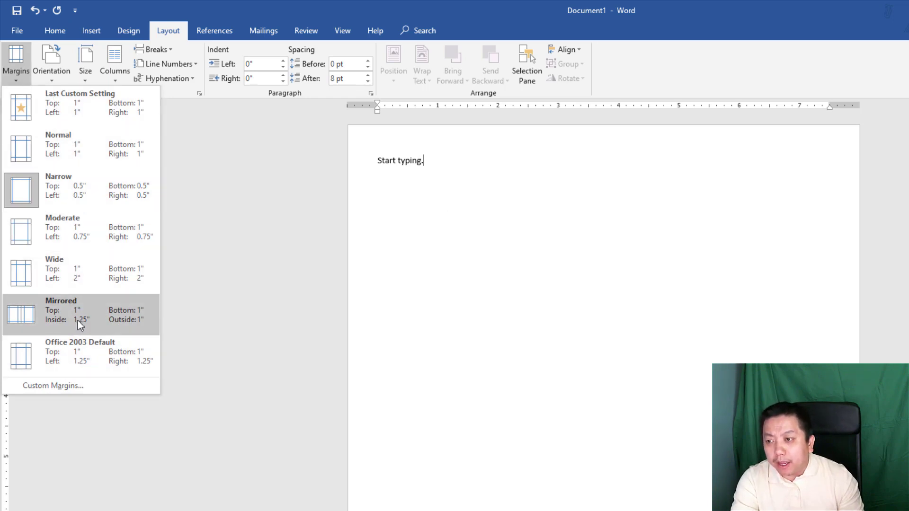
click(61, 385)
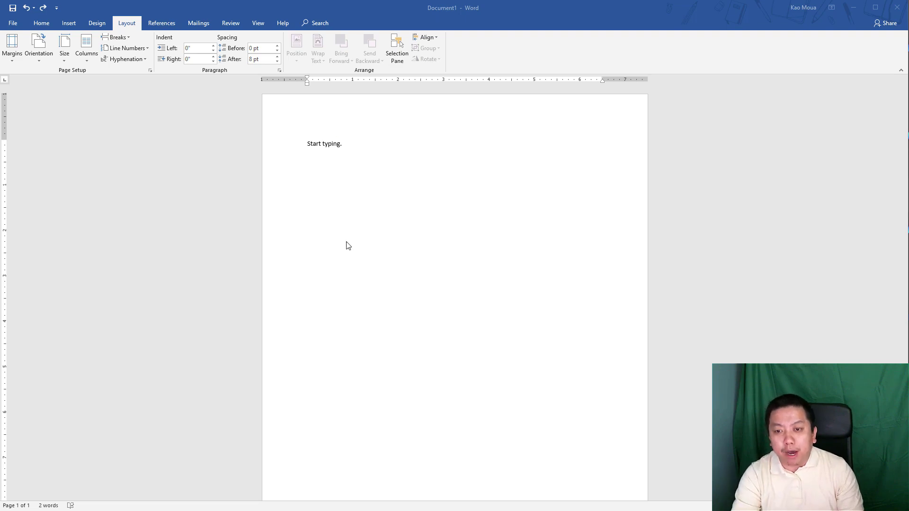
triple_click(223, 306)
scroll(304, 349, down, 3)
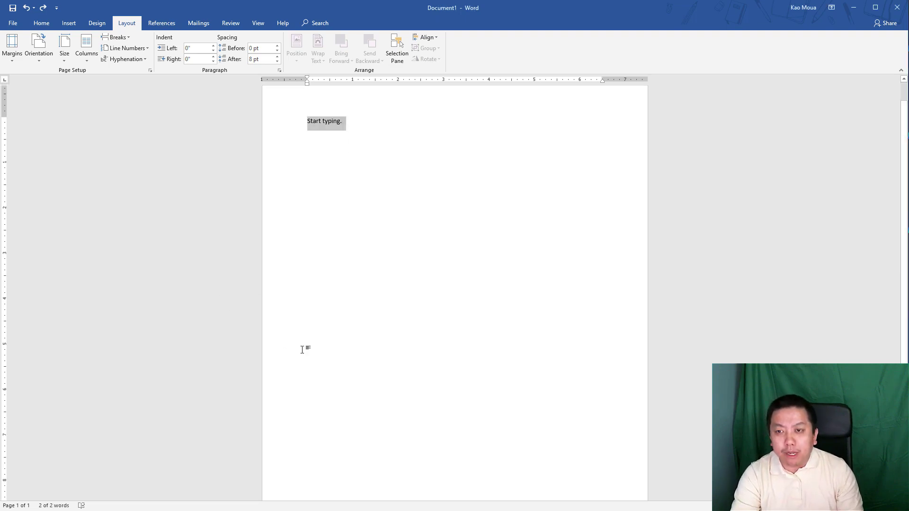
click(374, 354)
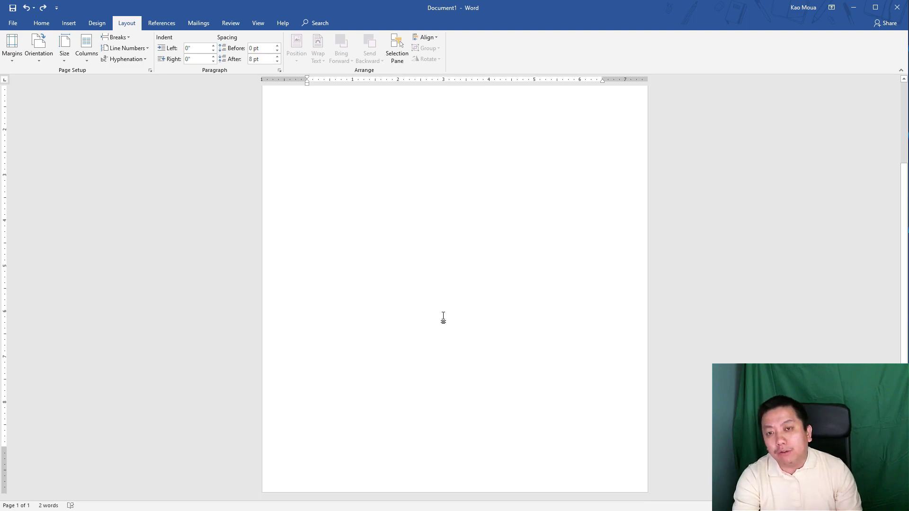
scroll(420, 328, up, 3)
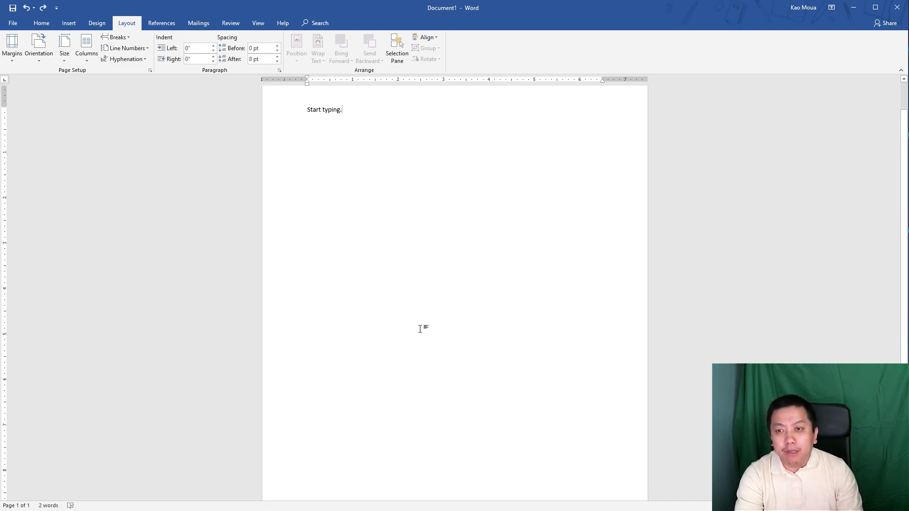
scroll(412, 298, up, 2)
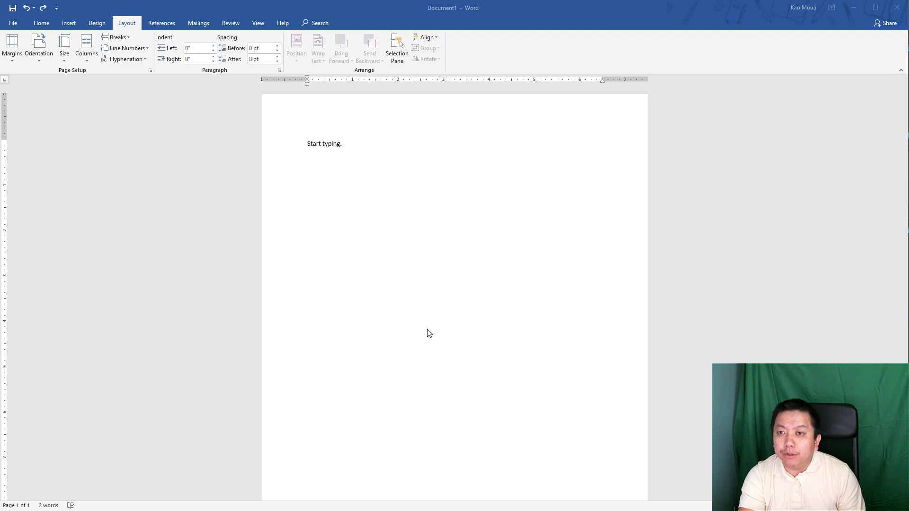
- Insert a page break after 'Start typing.' to add a blank second page
click(387, 278)
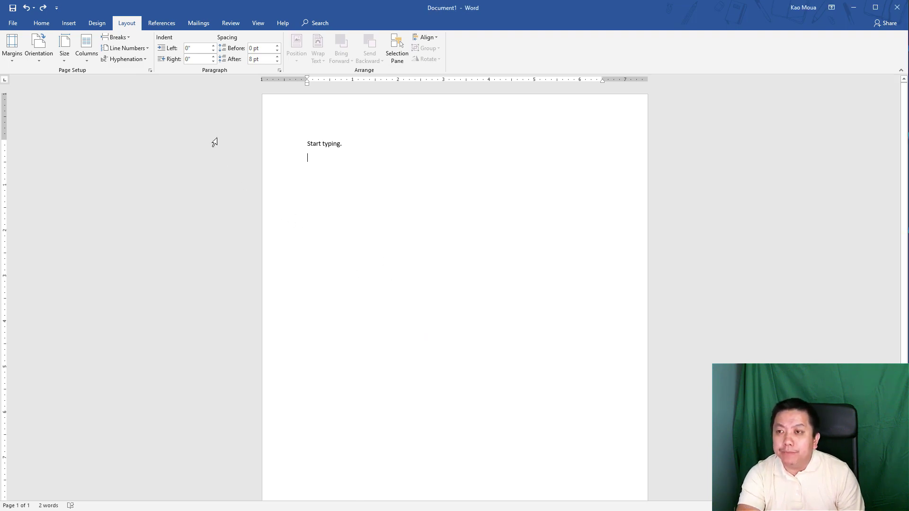
click(122, 42)
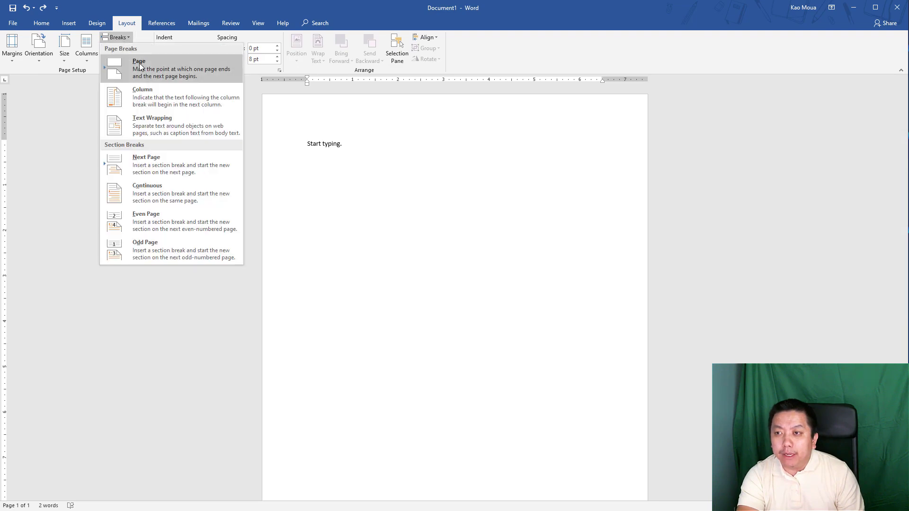
click(181, 69)
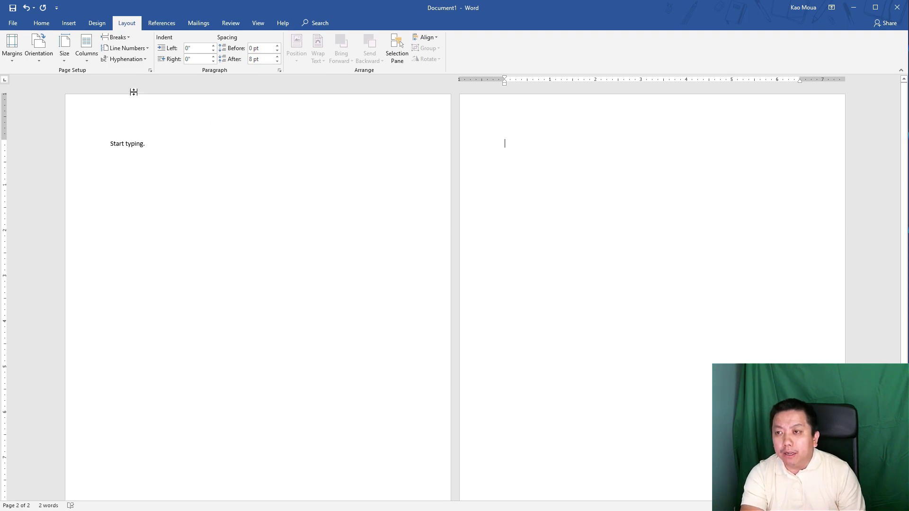
- Show the built-in Header gallery with Blank, Austin, Banded and Facet designs
click(69, 23)
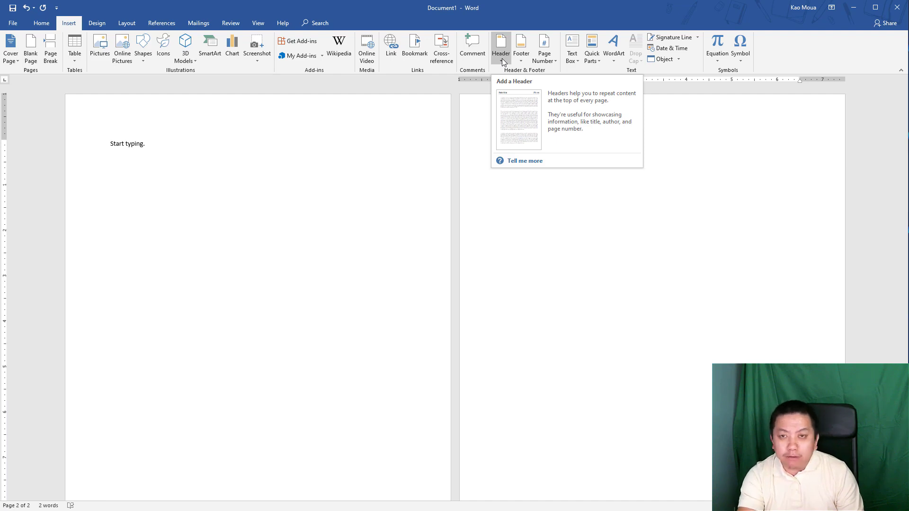
click(500, 57)
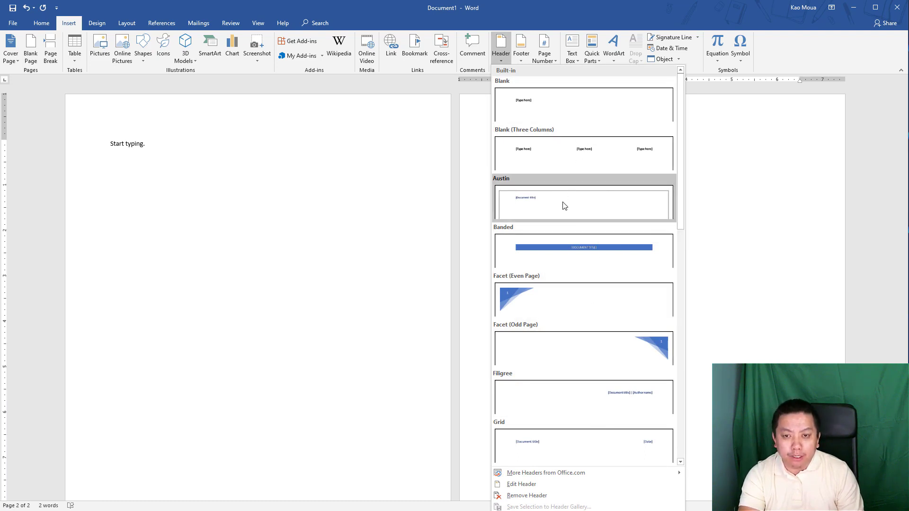
- Dismiss the Header gallery without choosing a design and return to page 1
click(410, 214)
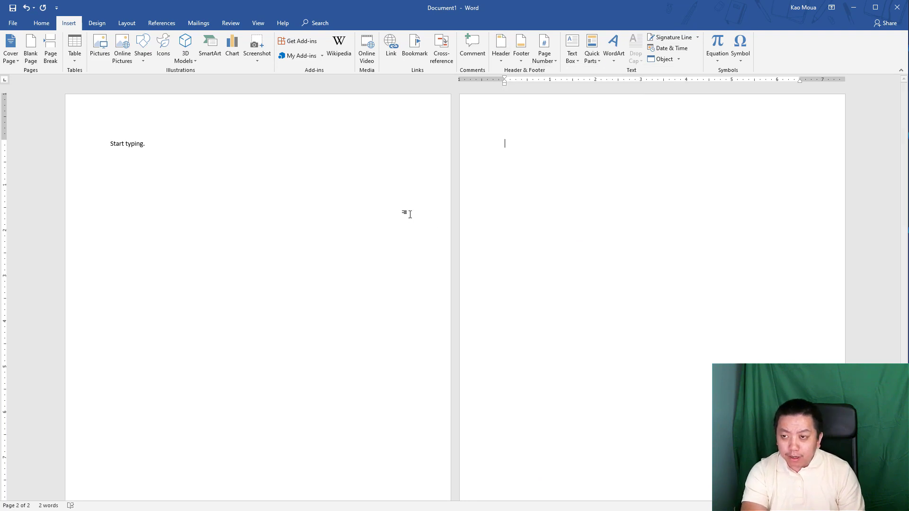
click(181, 146)
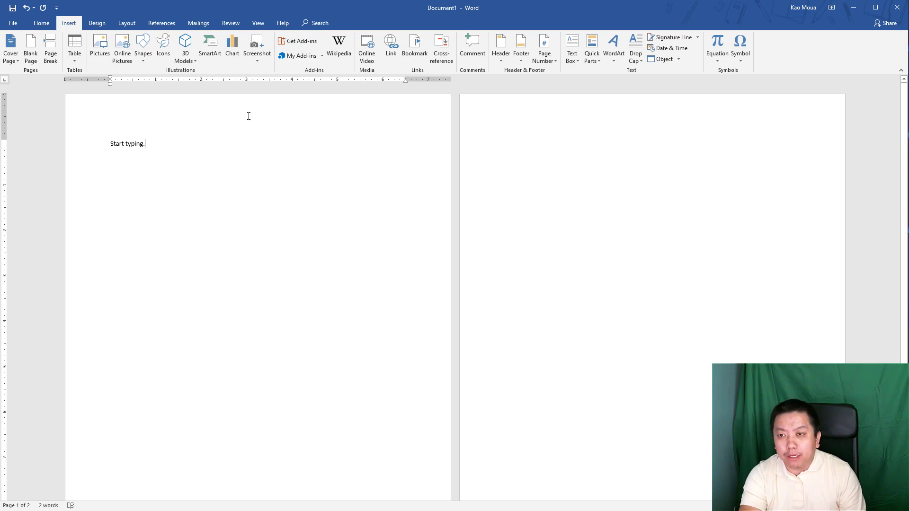
- Enter the author's full name in the page header, accepting the AutoComplete suggestion
double_click(265, 116)
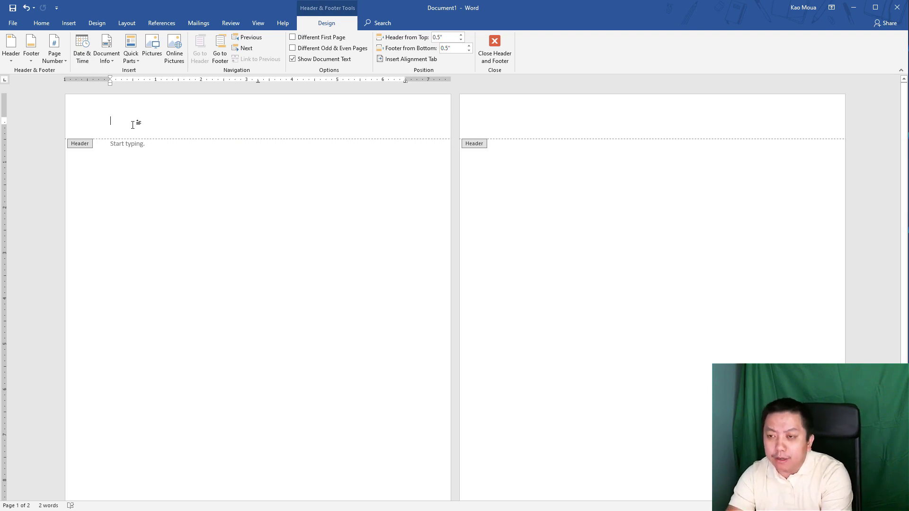
text(Yang)
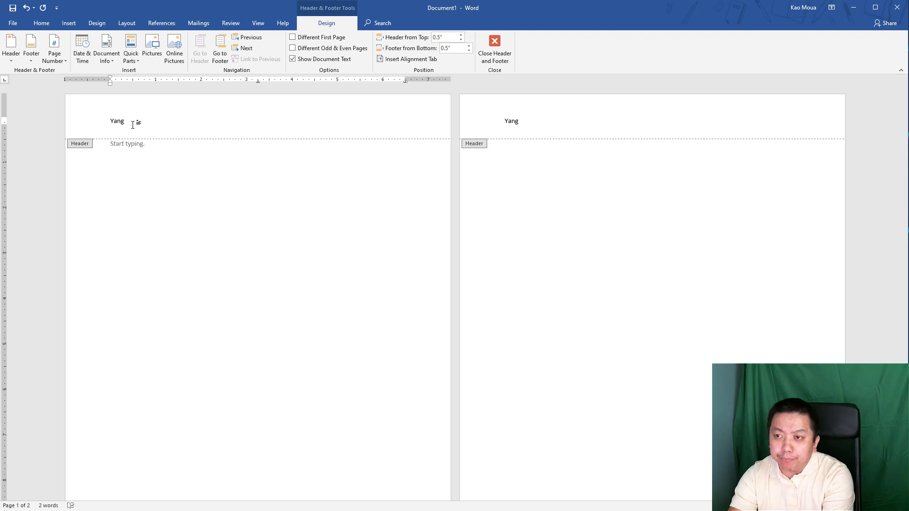
key(Return)
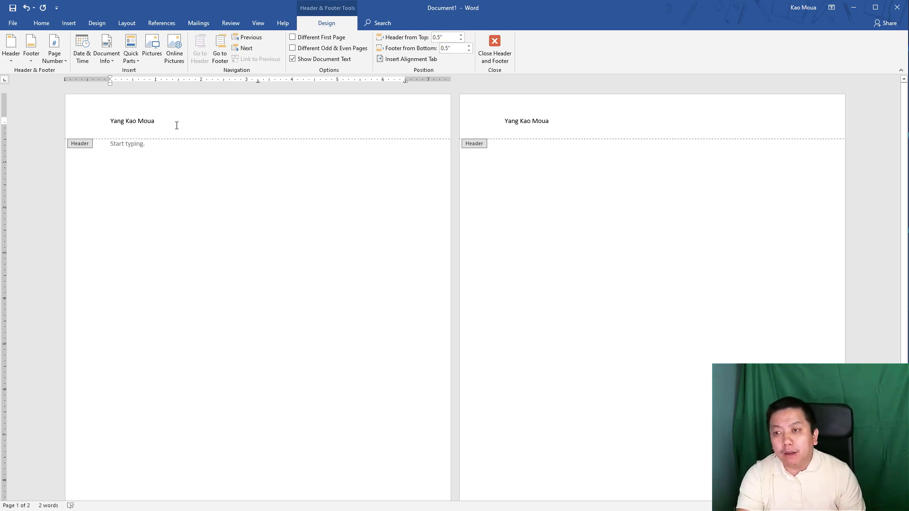
click(101, 121)
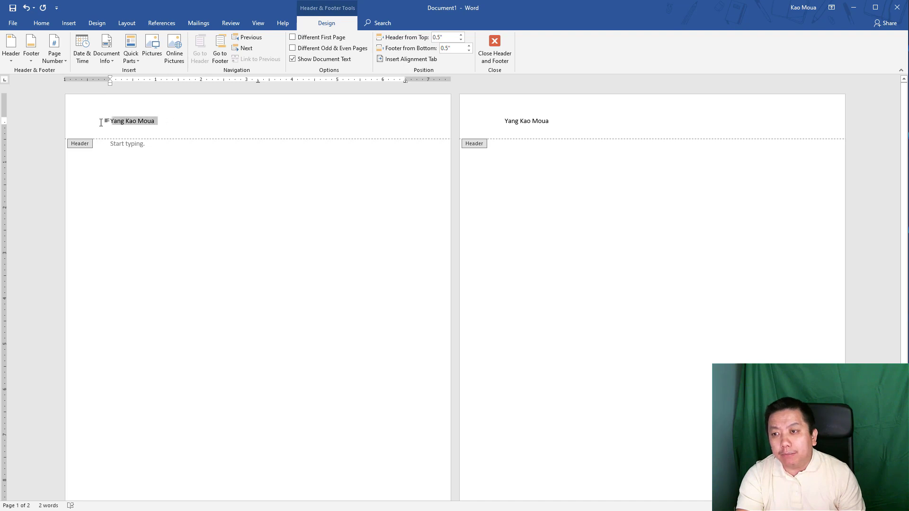
click(219, 127)
- Select the typed name in the header and delete it
drag(551, 118, 496, 116)
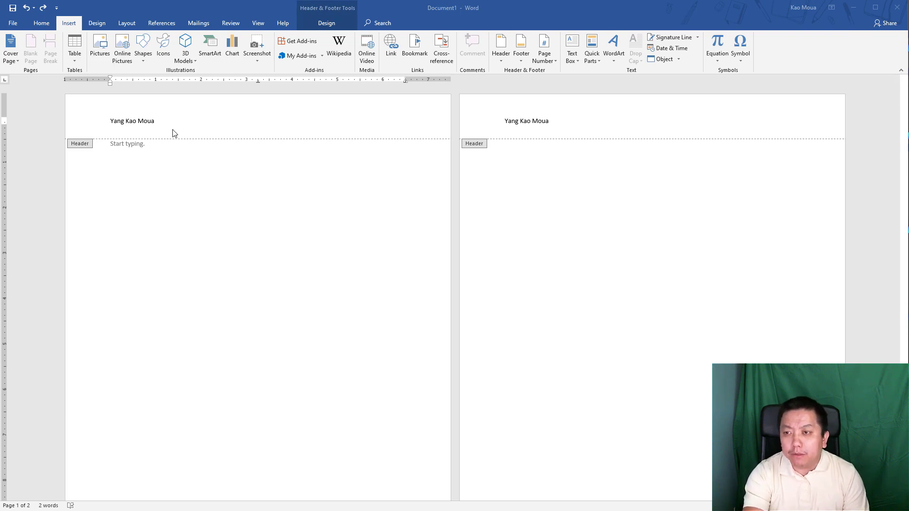
drag(158, 122, 81, 134)
key(Delete)
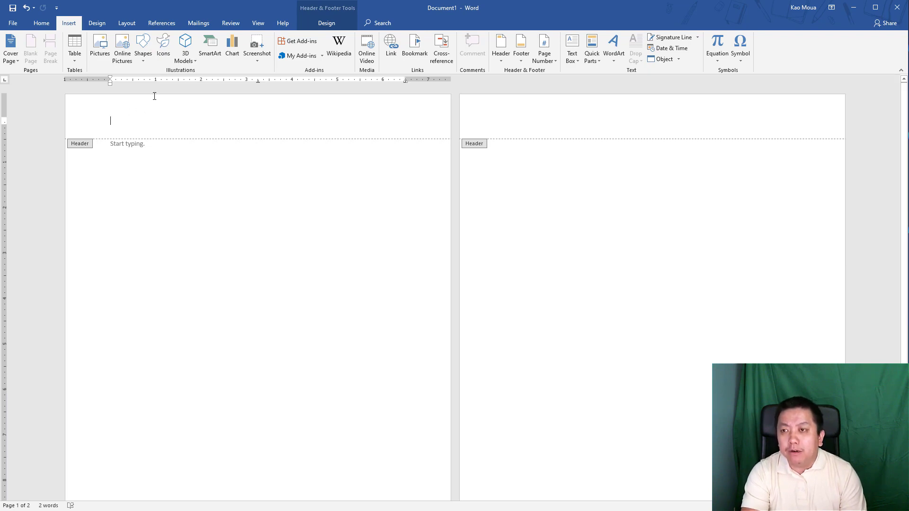
- Insert the black cat icon from the Animals icon category into the header
click(164, 49)
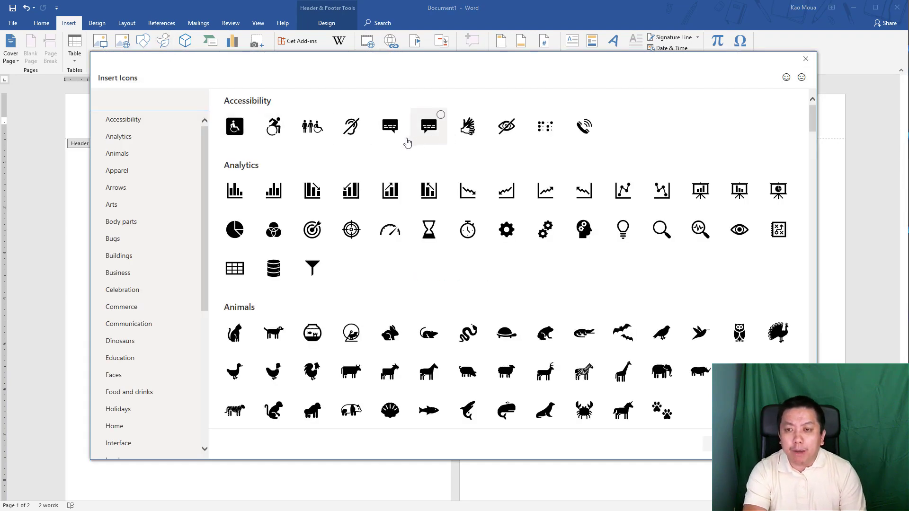
scroll(449, 277, down, 2)
scroll(450, 277, down, 8)
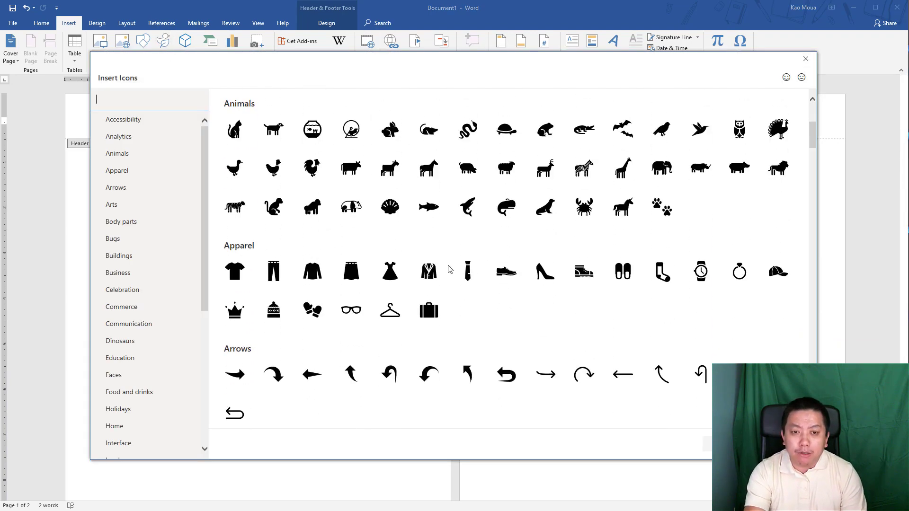
scroll(450, 268, down, 4)
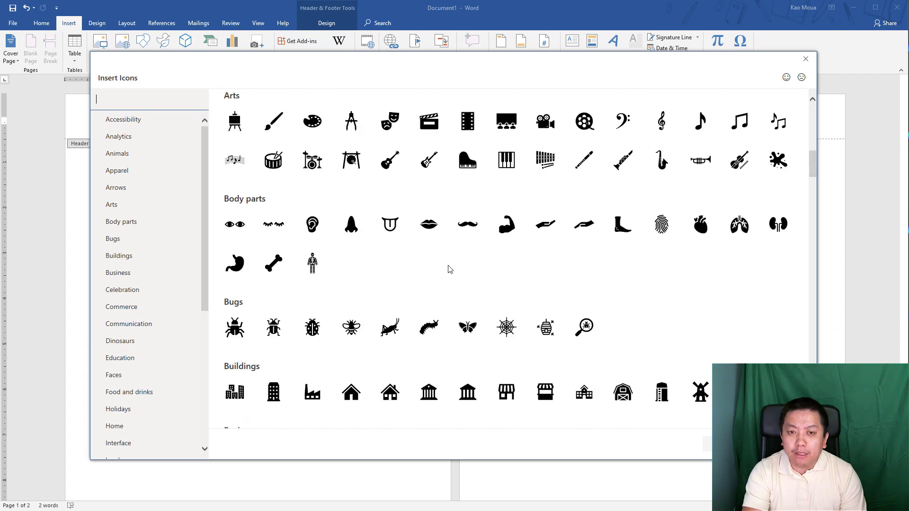
scroll(449, 270, down, 2)
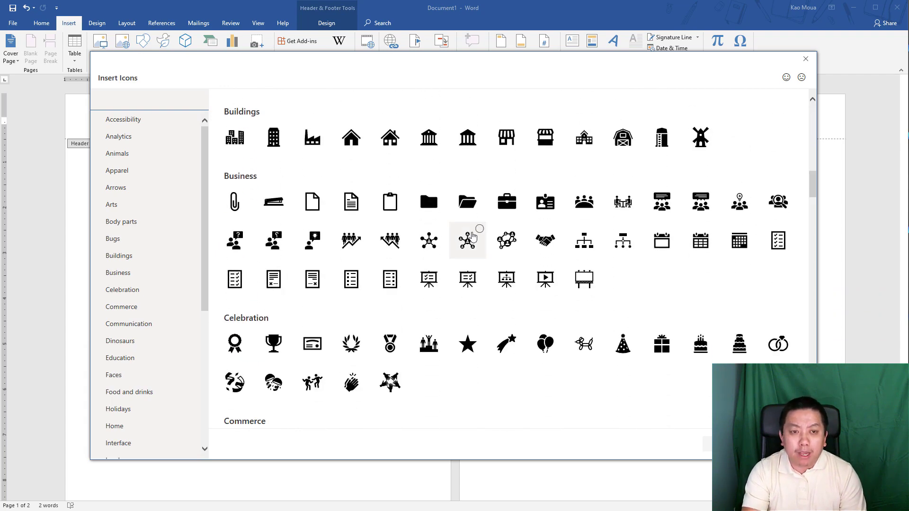
scroll(440, 240, up, 1)
scroll(440, 240, up, 16)
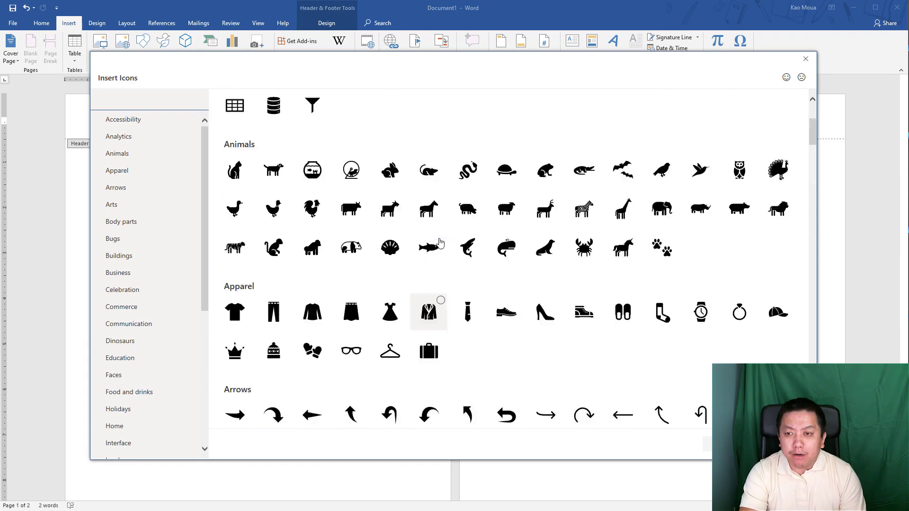
click(237, 336)
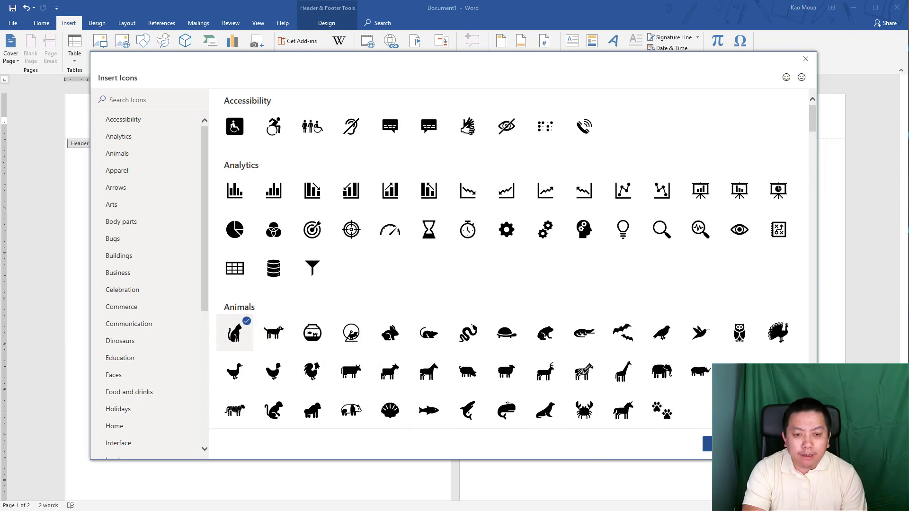
click(707, 444)
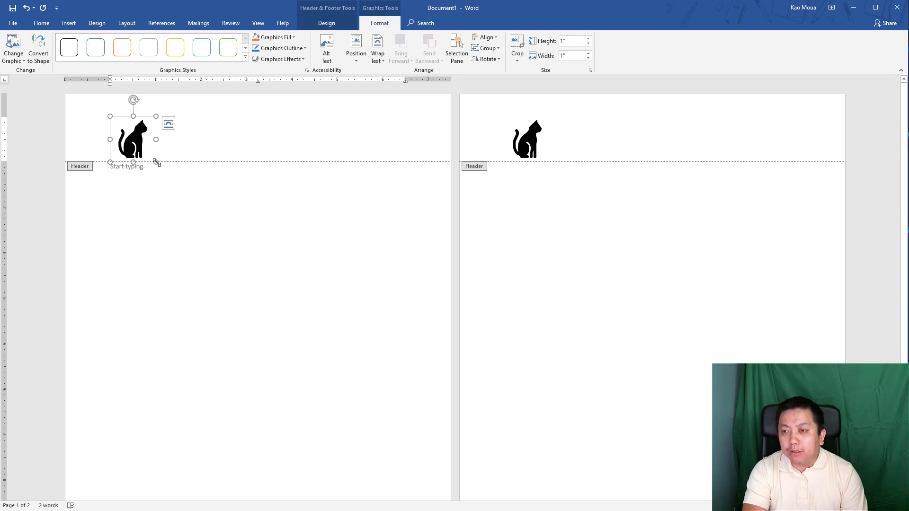
- Shrink the header cat icon from 1 inch to 0.44 by 0.44 inches
drag(157, 162, 131, 137)
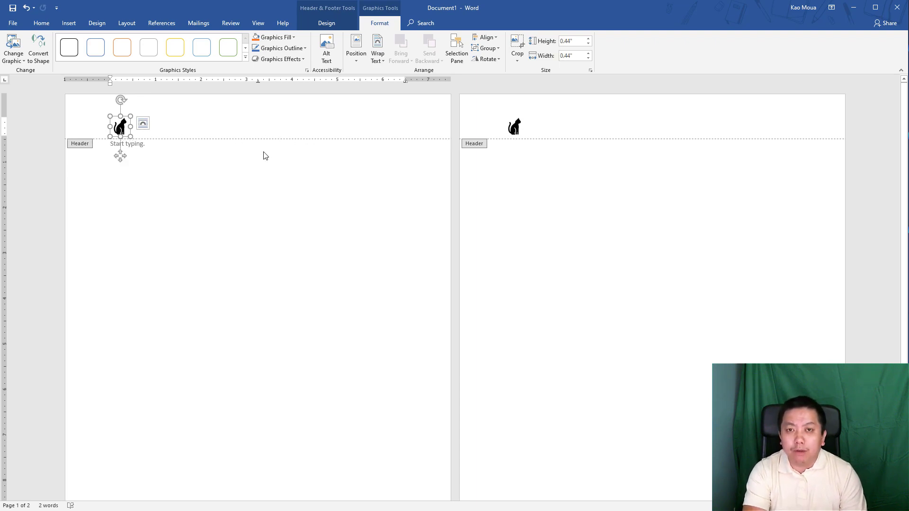
click(175, 122)
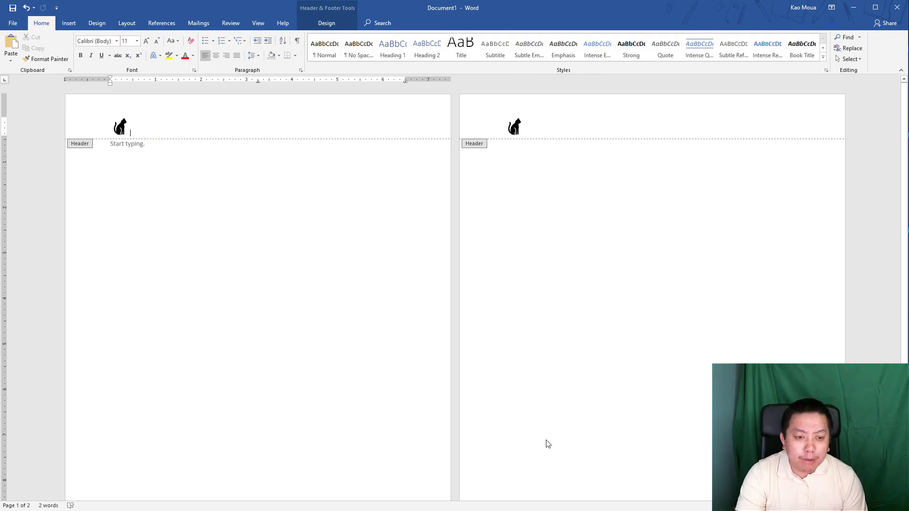
- Try dragging the inline cat icon toward the right of the header line
scroll(455, 284, up, 2)
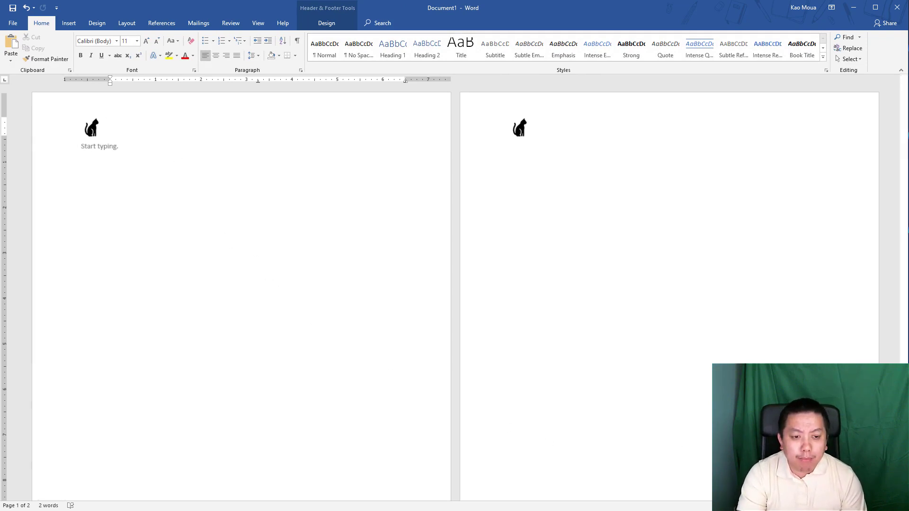
scroll(454, 284, up, 4)
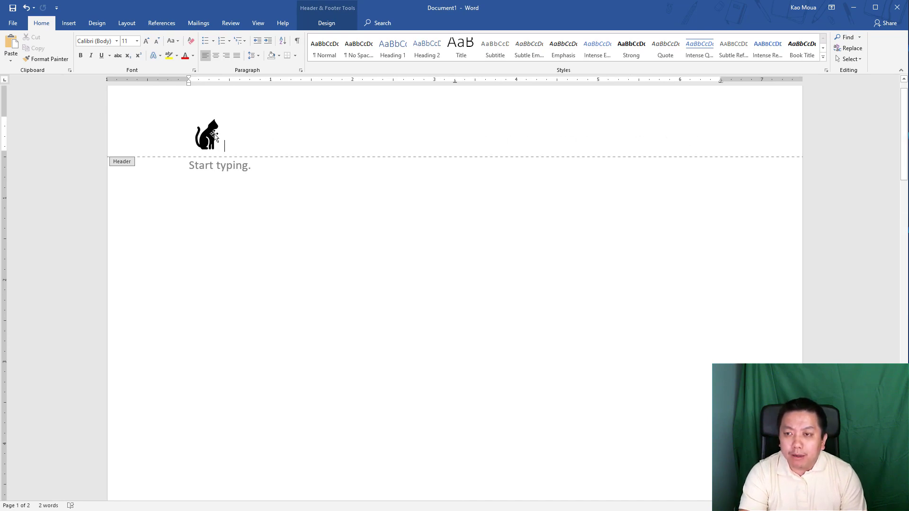
drag(229, 139, 767, 140)
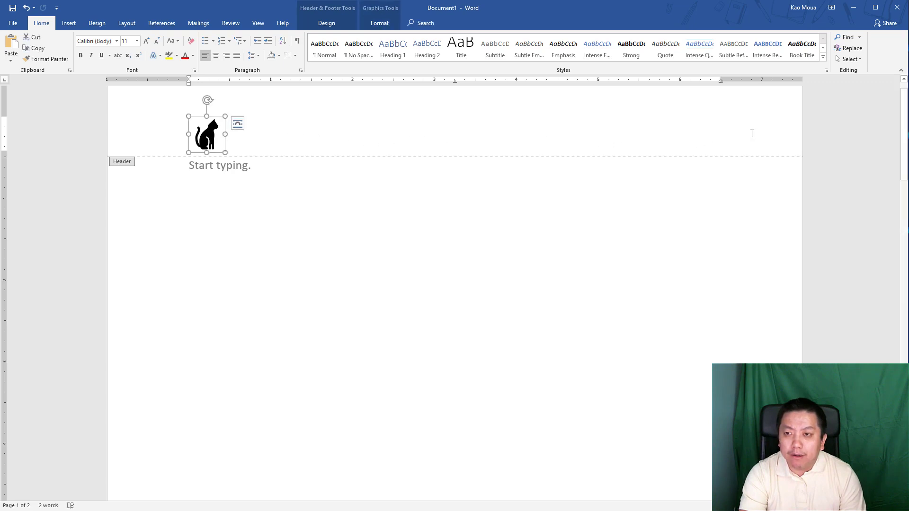
drag(203, 144, 749, 141)
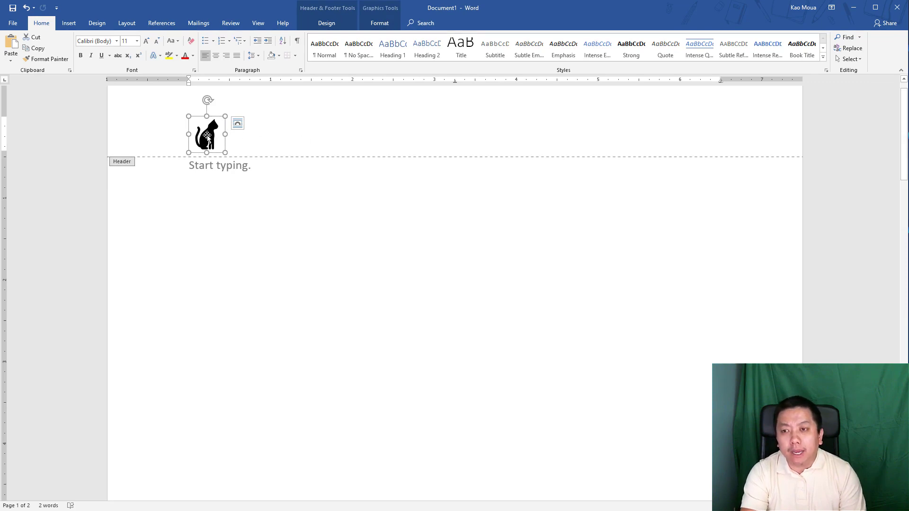
- Reselect the cat icon and show its Layout Options wrapping choices
click(243, 147)
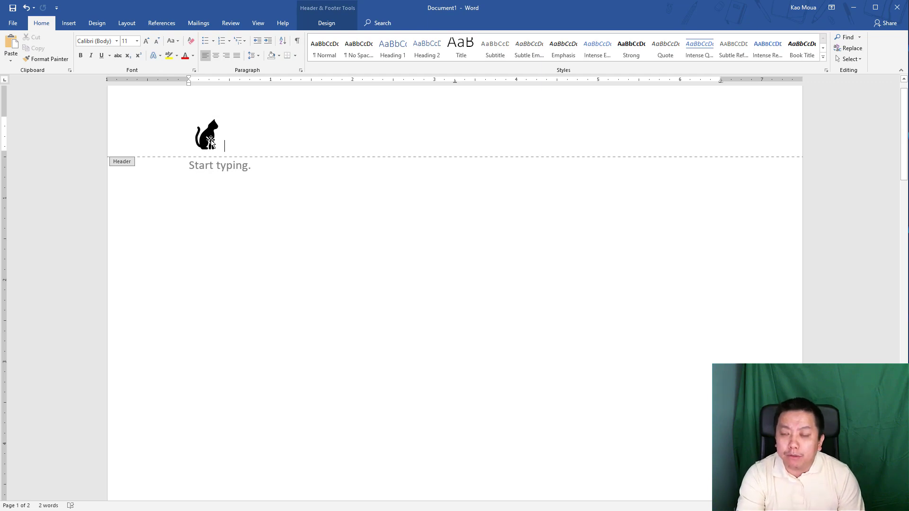
click(210, 141)
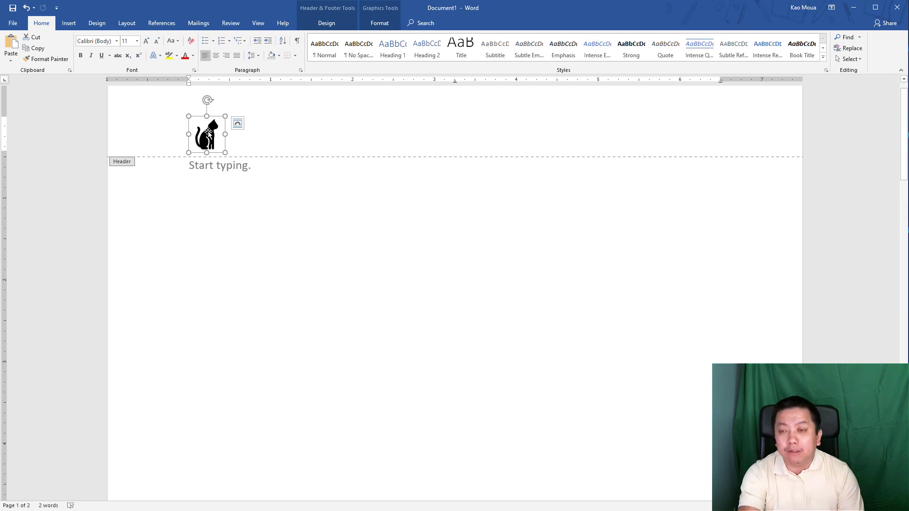
click(237, 123)
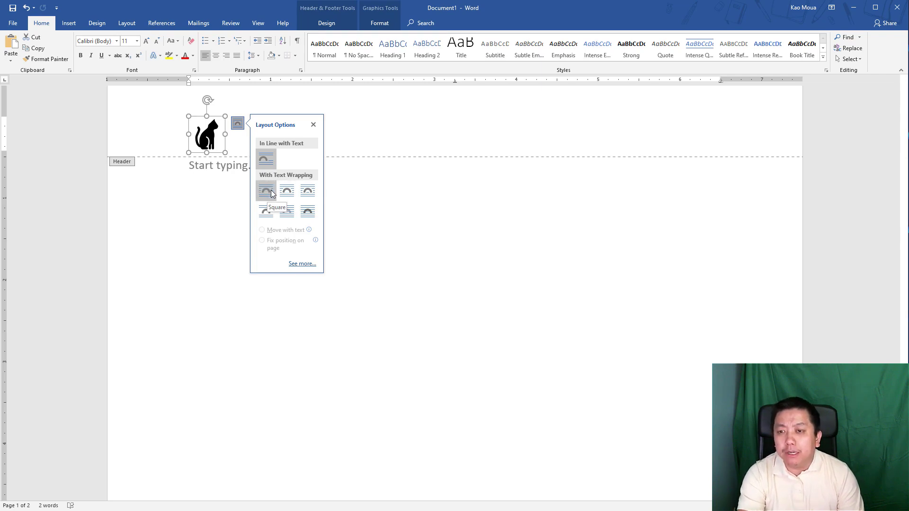
- Set the cat icon to Square wrapping and move it to the header's far right
click(271, 195)
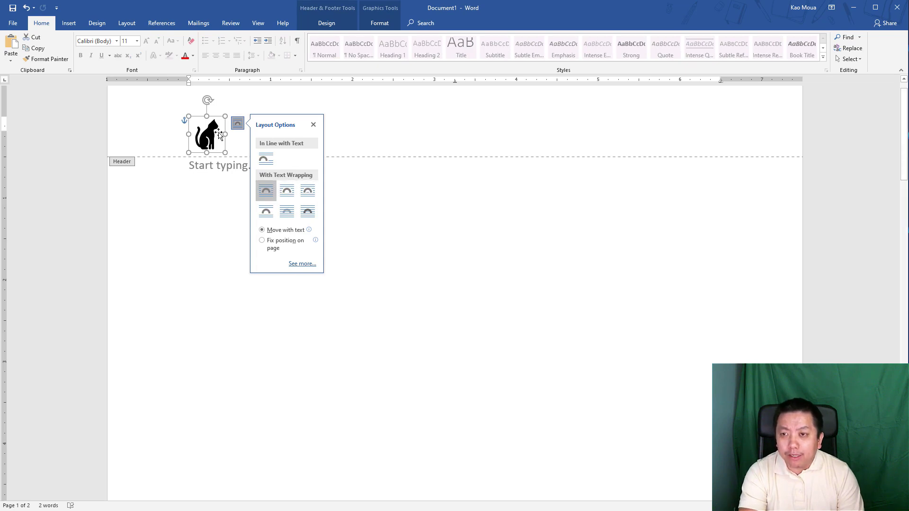
click(313, 125)
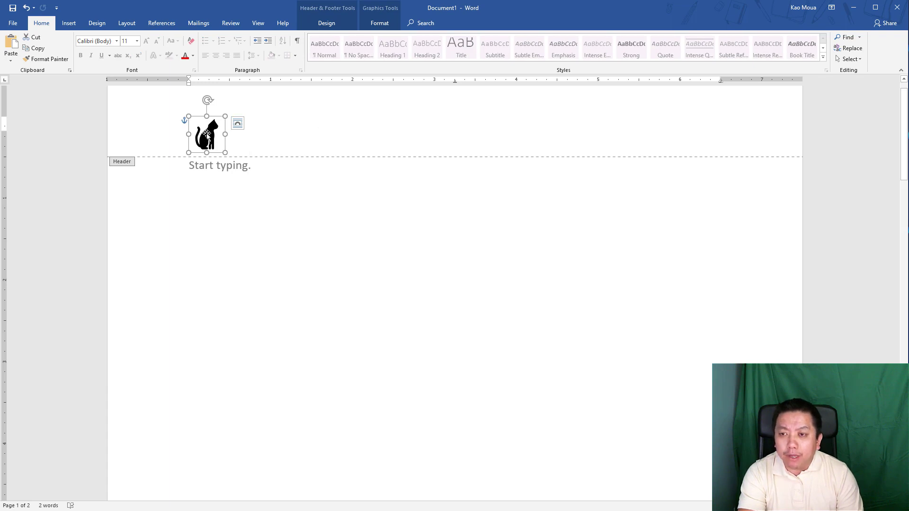
drag(202, 137, 759, 127)
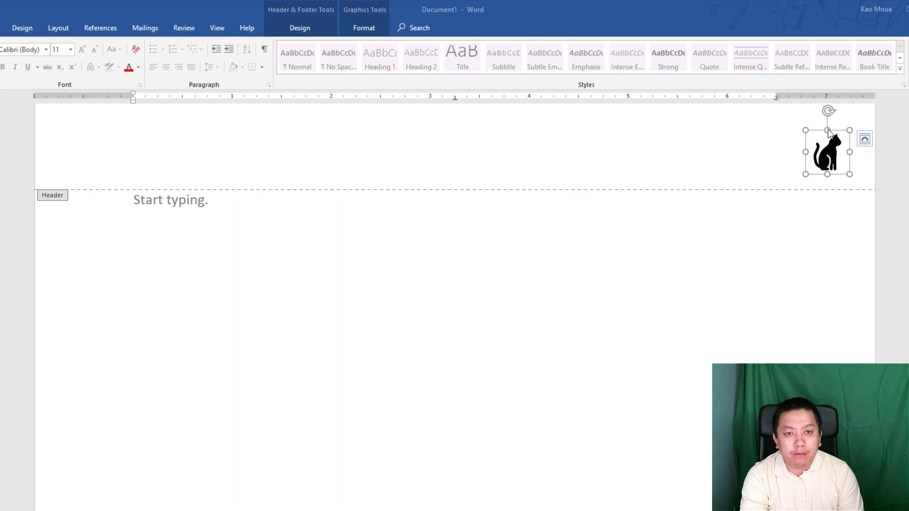
- Delete the cat icon from the header and choose the Star: 5 Points shape
click(830, 166)
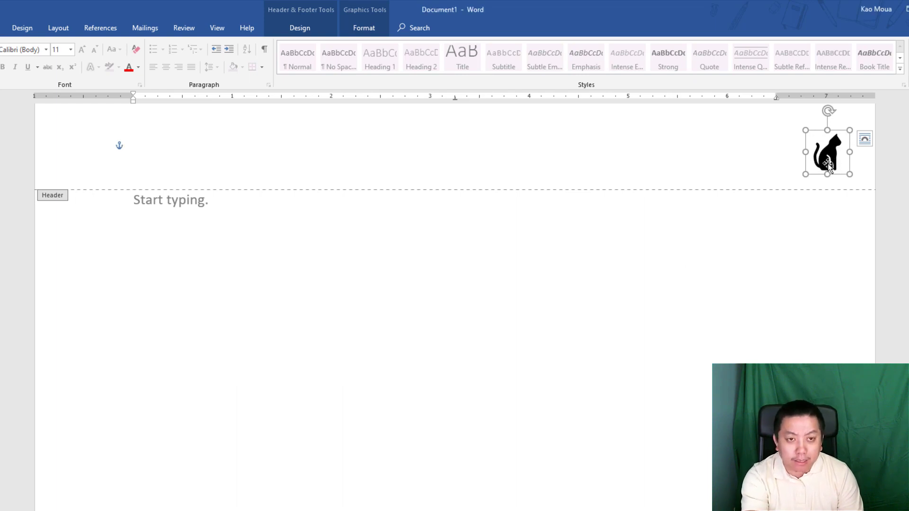
key(Delete)
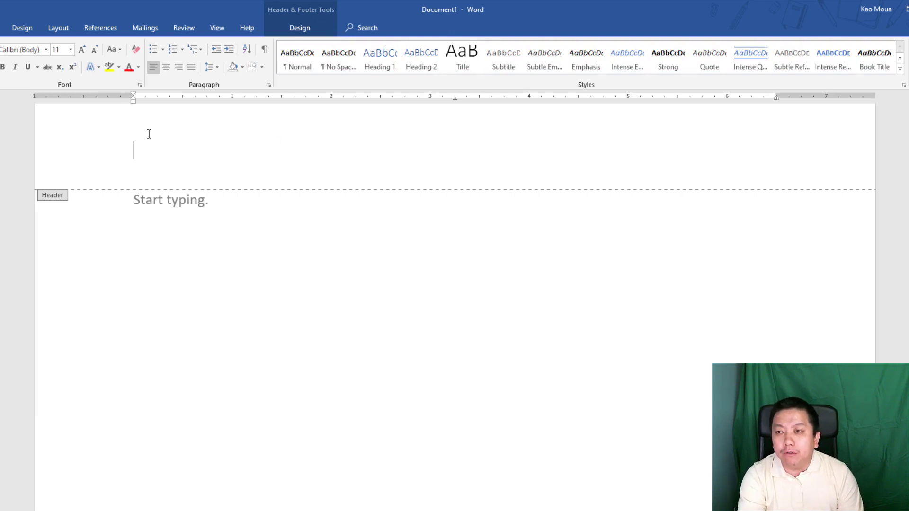
click(2, 28)
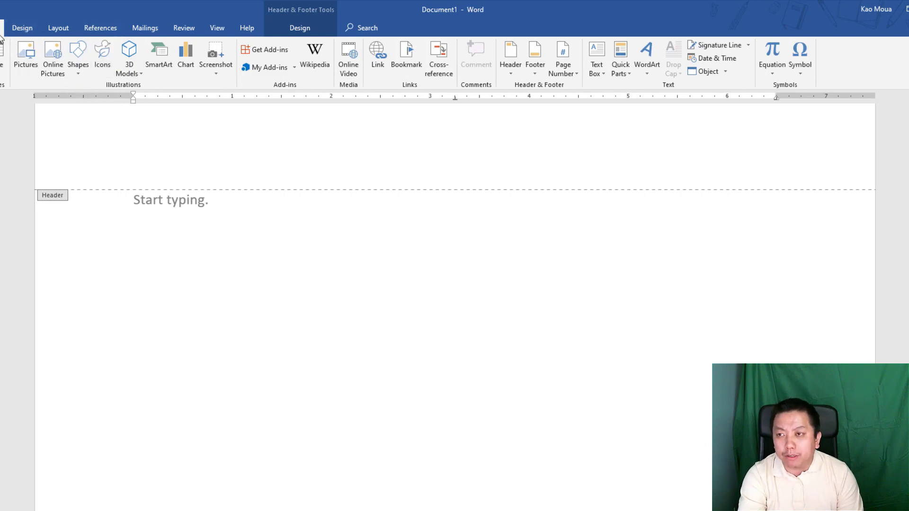
click(81, 69)
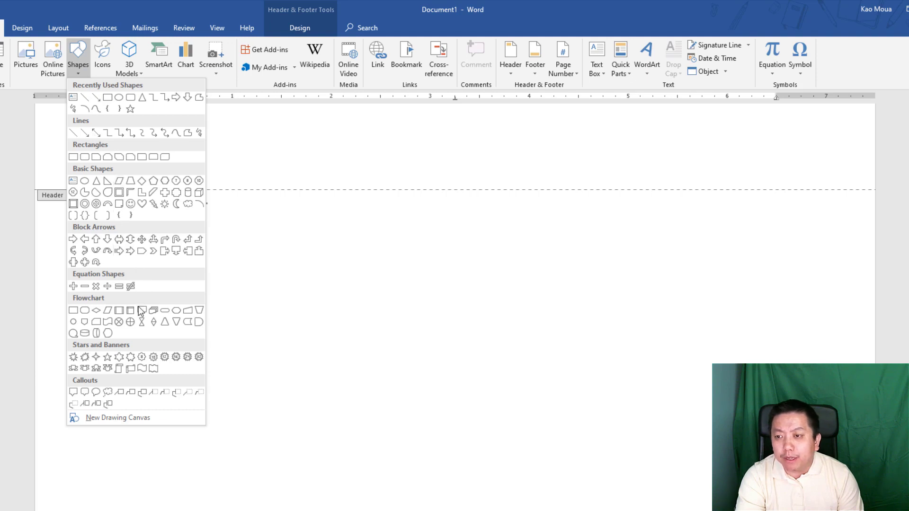
click(108, 360)
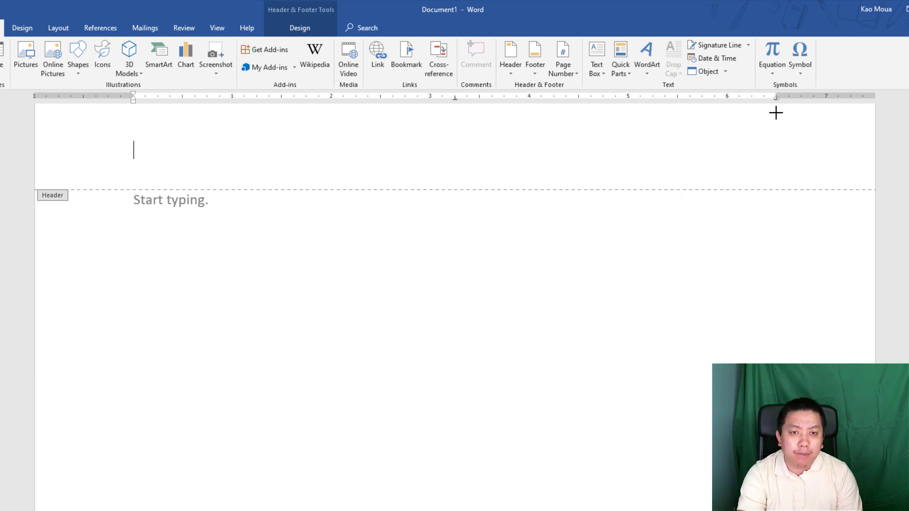
- Draw a small five-point star at the header's right end with shorter, stubbier points
mouse_move(777, 113)
mouse_down()
mouse_move(847, 180)
mouse_move(846, 172)
mouse_move(727, 173)
mouse_move(862, 137)
mouse_move(859, 176)
mouse_move(851, 176)
mouse_up()
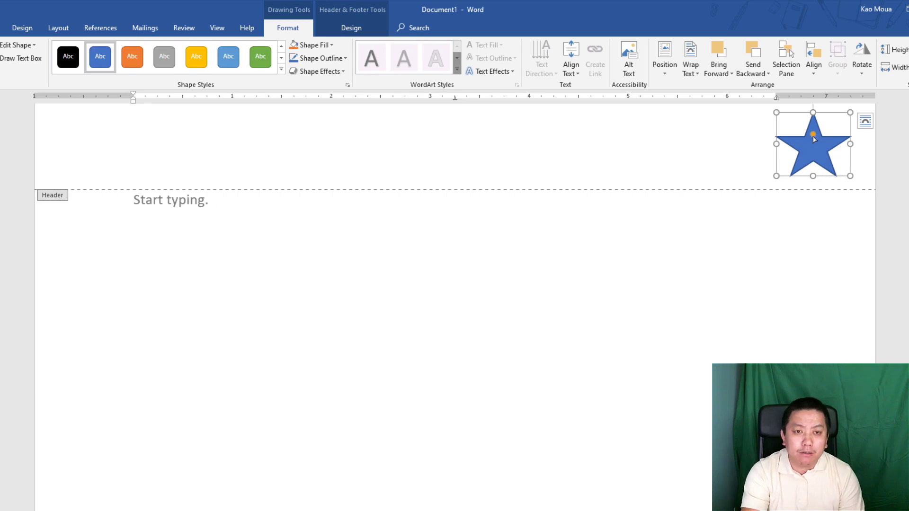
drag(849, 112, 838, 117)
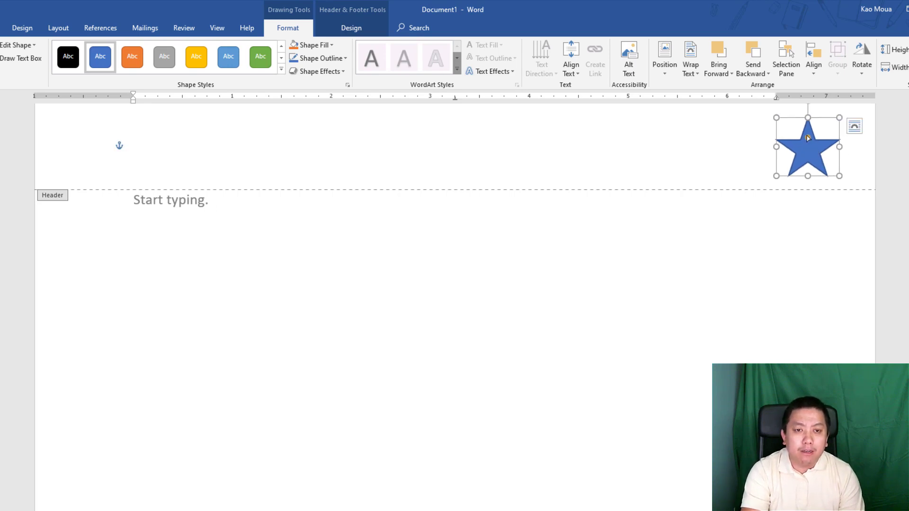
drag(808, 137, 809, 135)
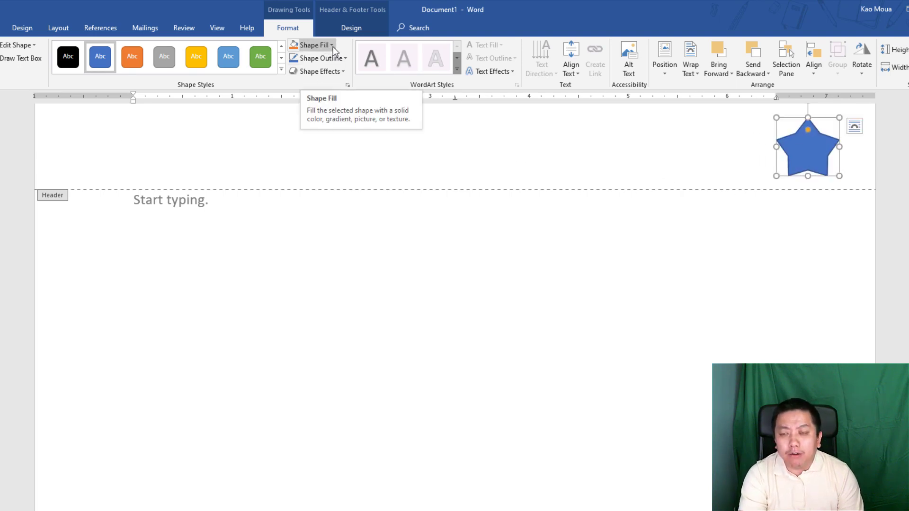
click(781, 143)
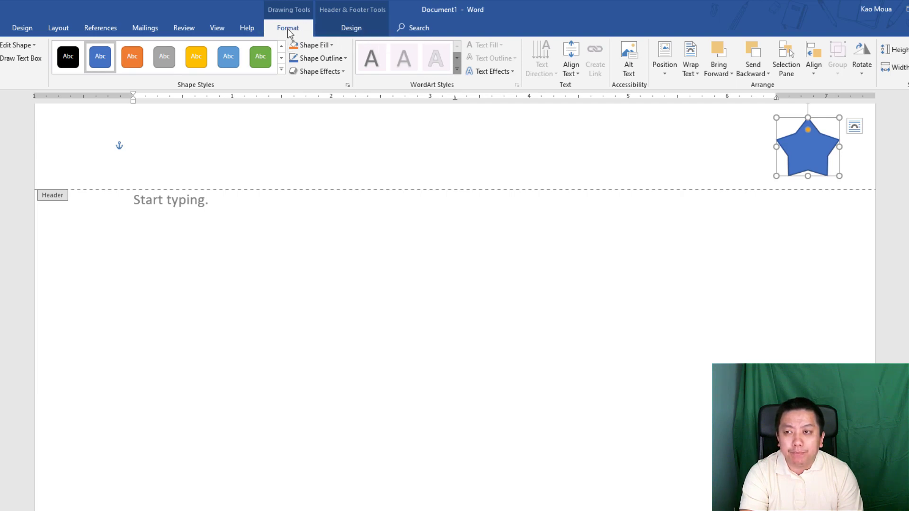
- Give the star a yellow-orange fill and a blue 4½ pt outline
click(333, 45)
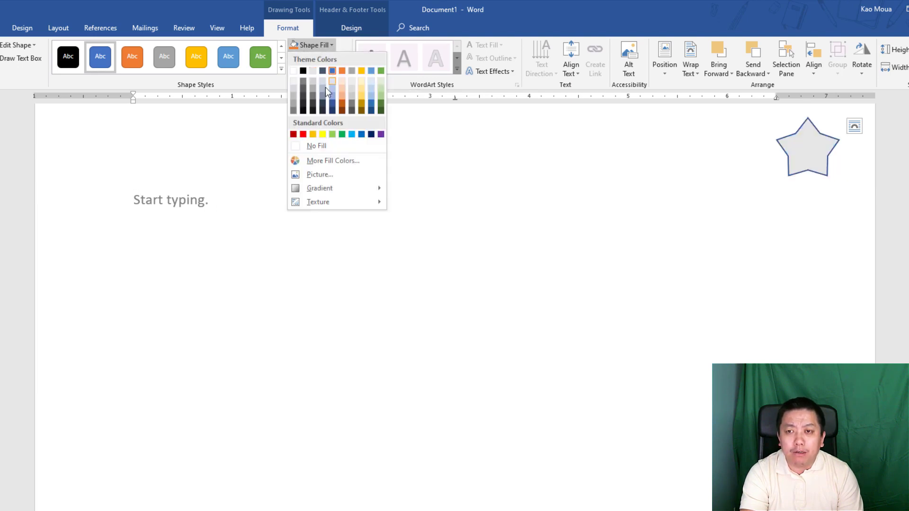
click(314, 134)
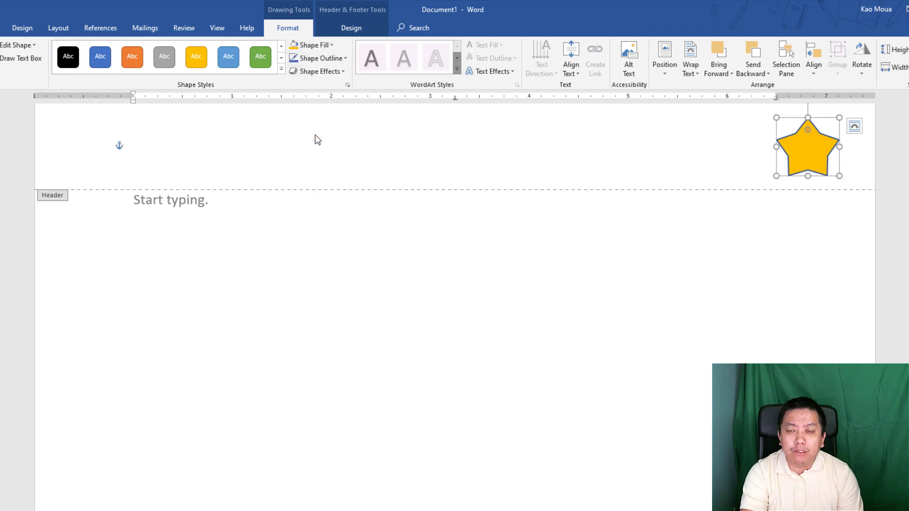
click(344, 58)
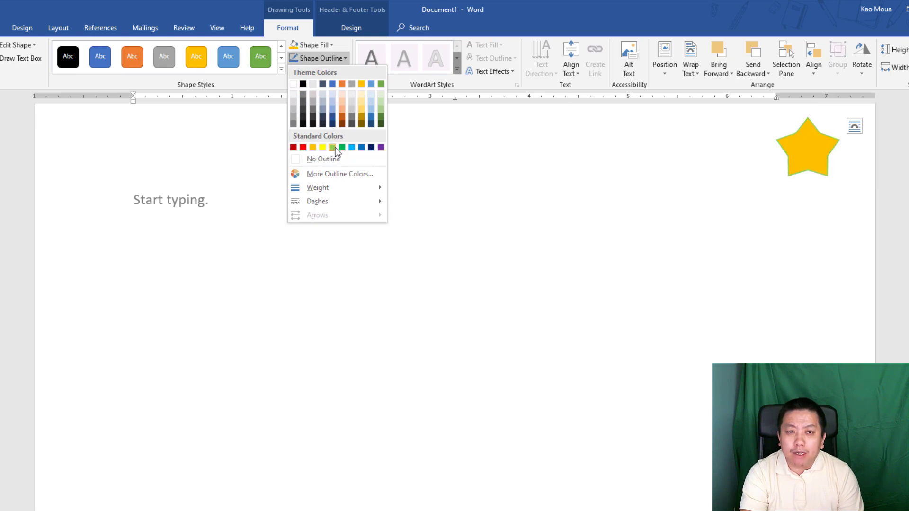
click(332, 83)
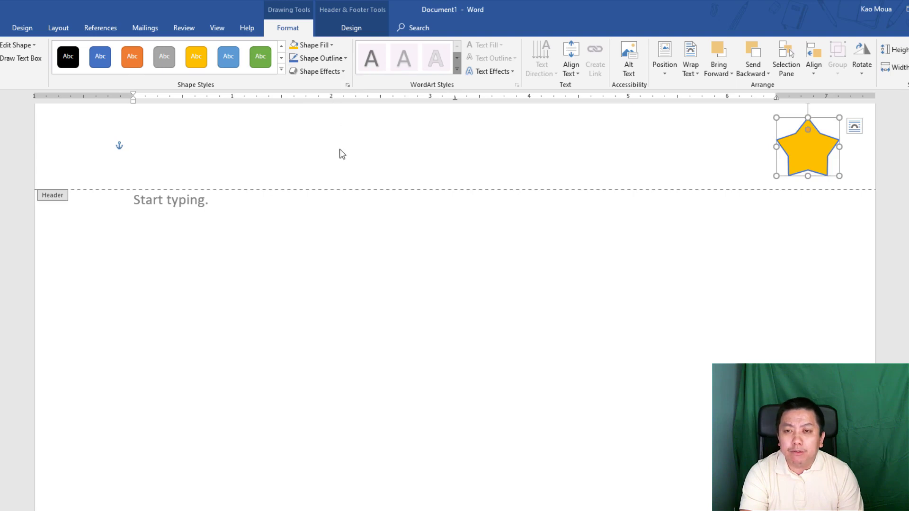
click(338, 57)
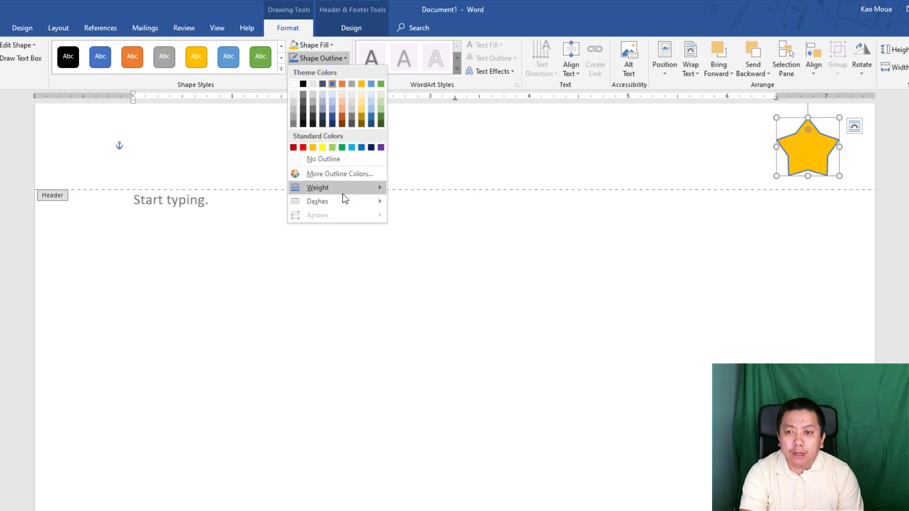
mouse_move(343, 191)
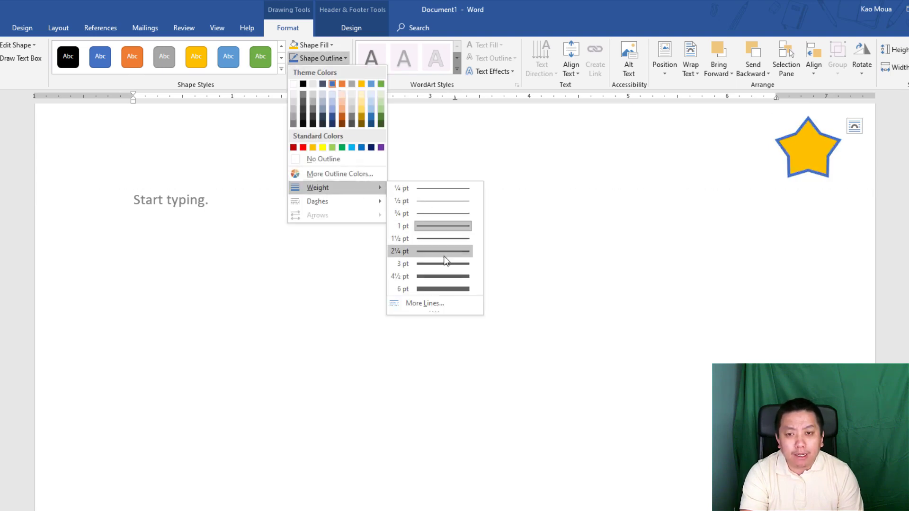
click(444, 276)
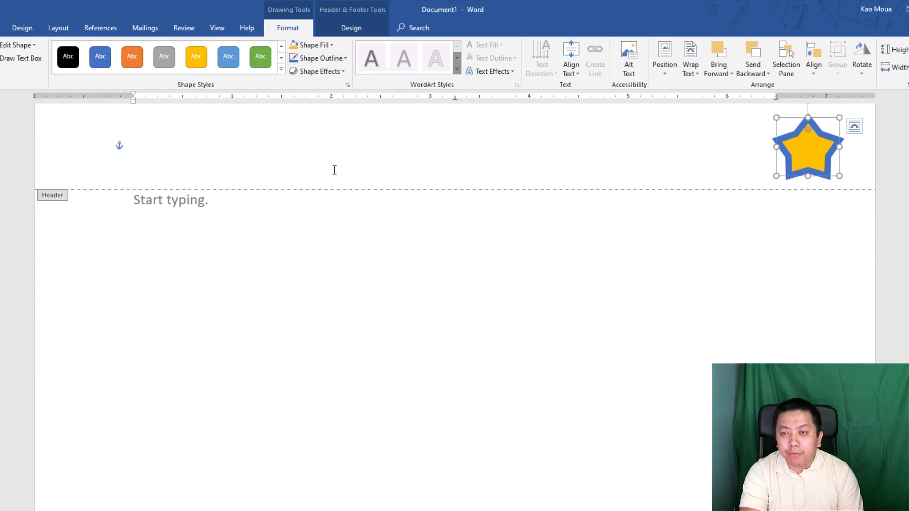
- Browse the star's Shape Effects without applying any, leaving the star deselected
click(344, 69)
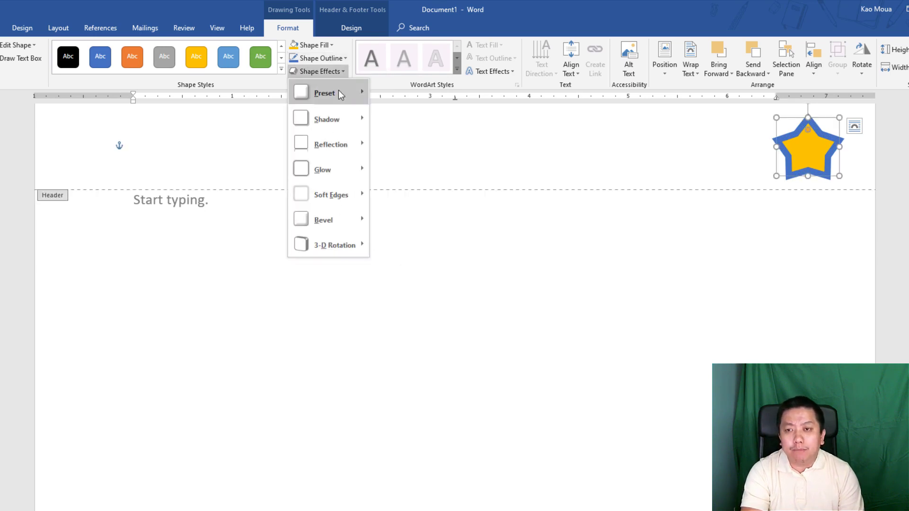
mouse_move(340, 94)
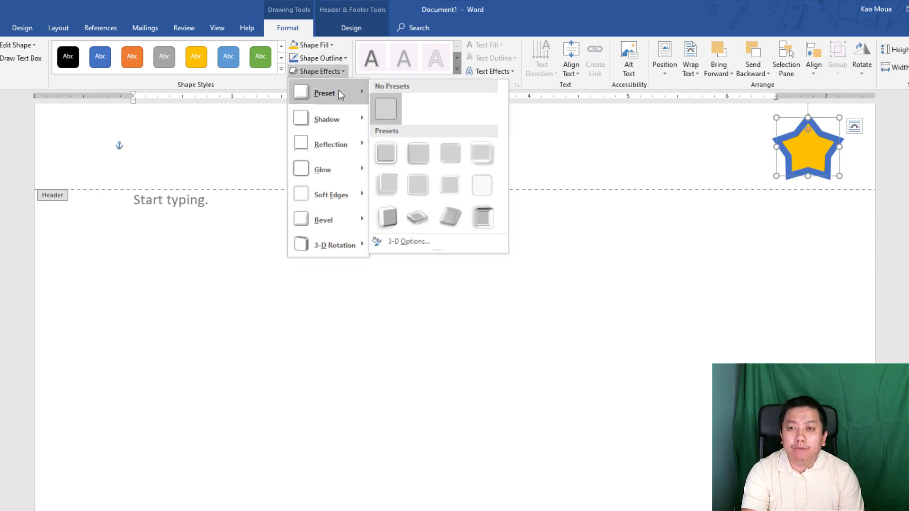
mouse_move(344, 123)
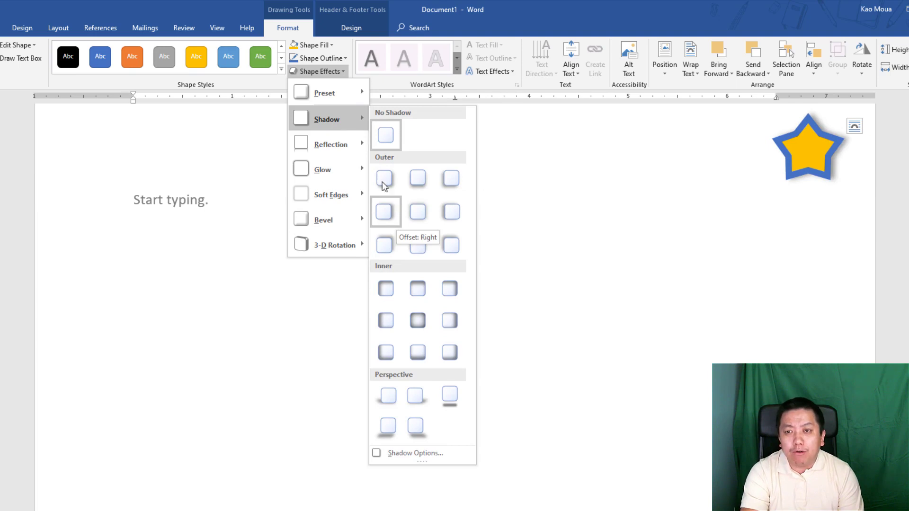
mouse_move(358, 168)
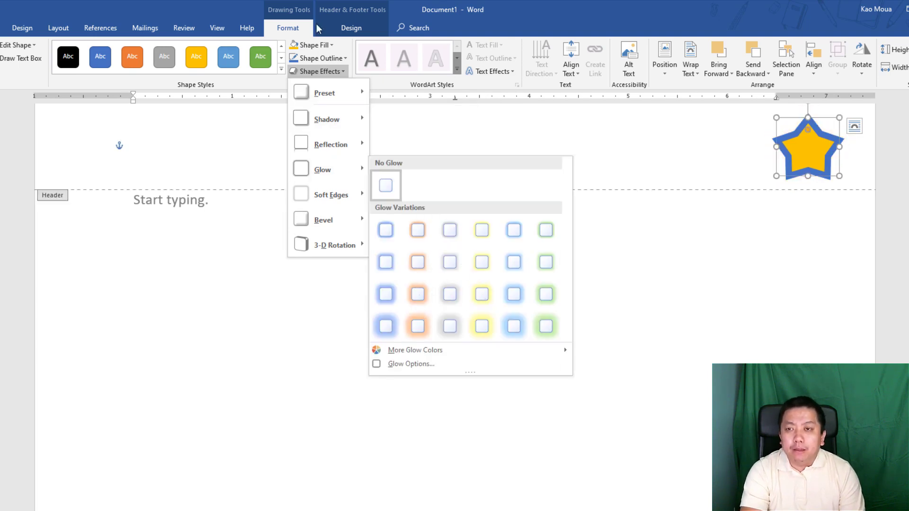
click(245, 18)
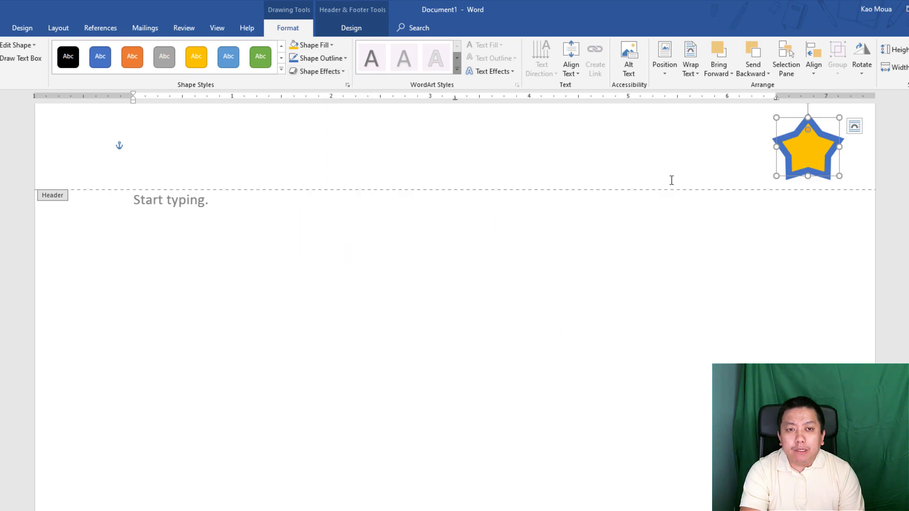
click(755, 165)
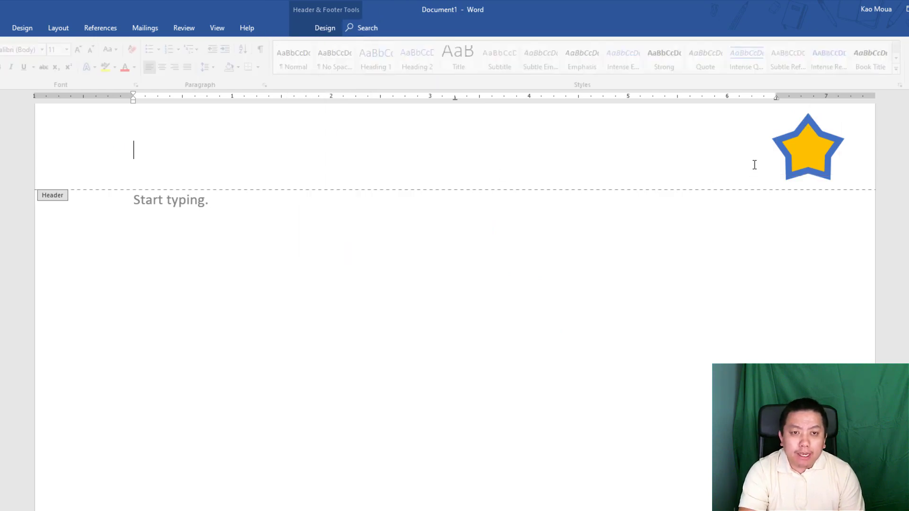
- Type the letter F inside the header star and select it
click(779, 147)
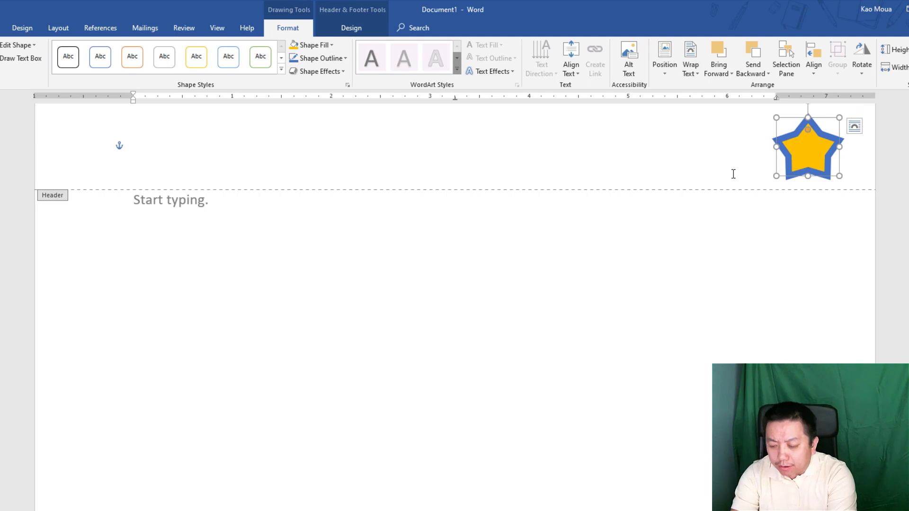
text(F)
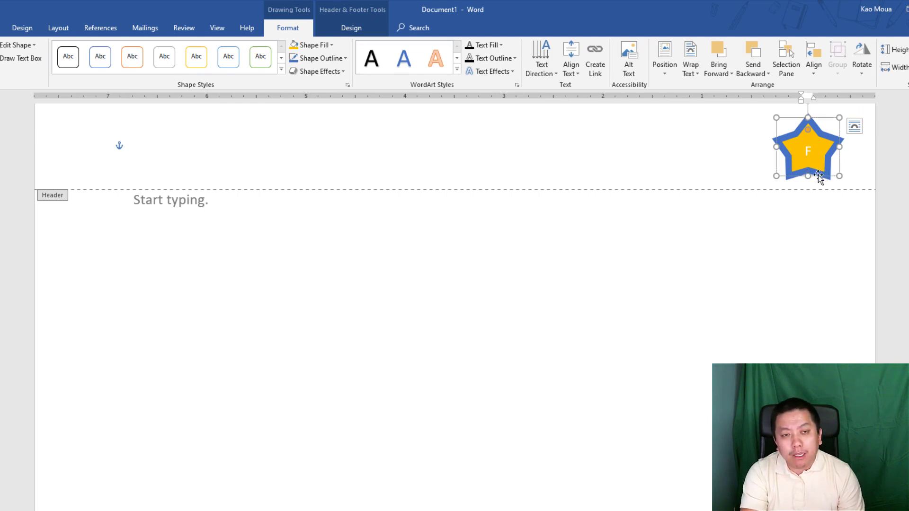
double_click(804, 149)
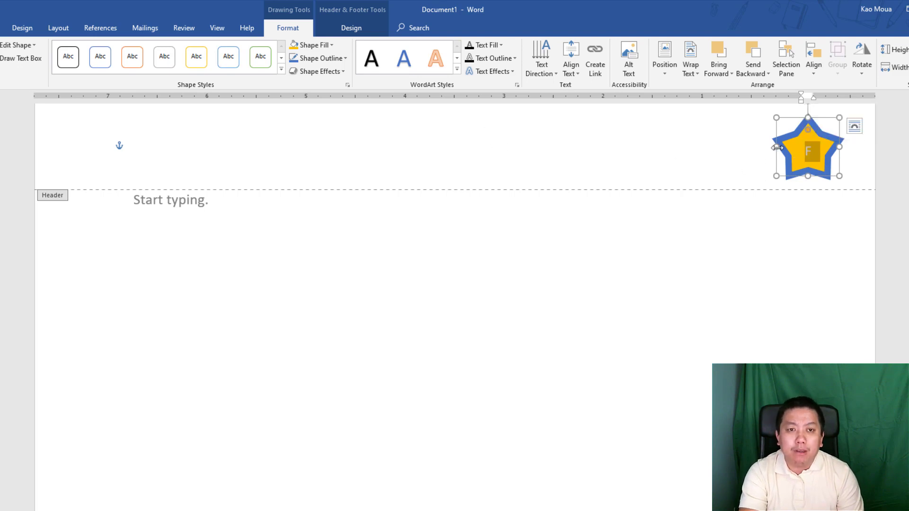
click(817, 156)
double_click(811, 150)
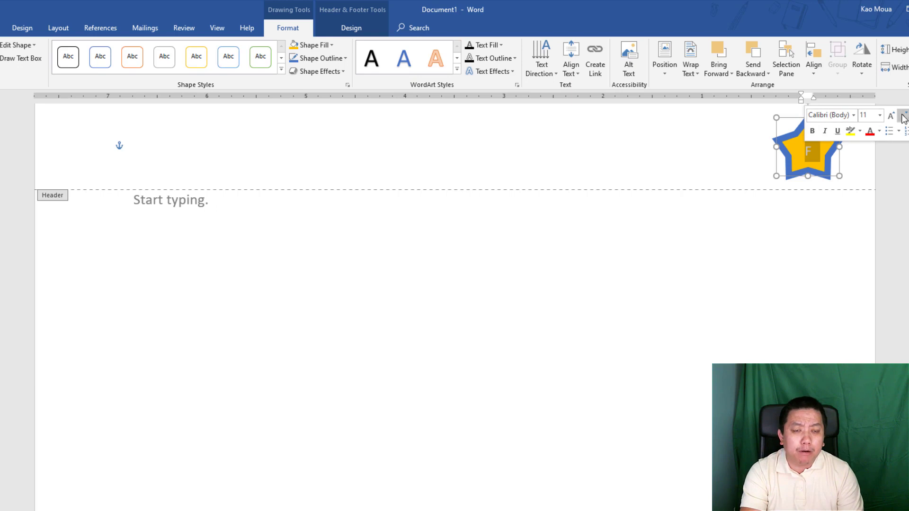
- Format the F in the star as Berlin Sans FB, size 12, blue
click(854, 115)
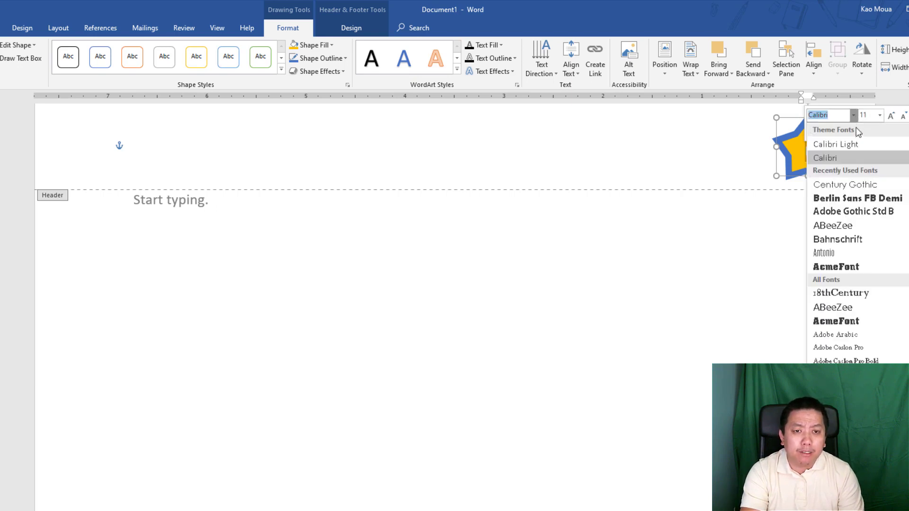
click(846, 197)
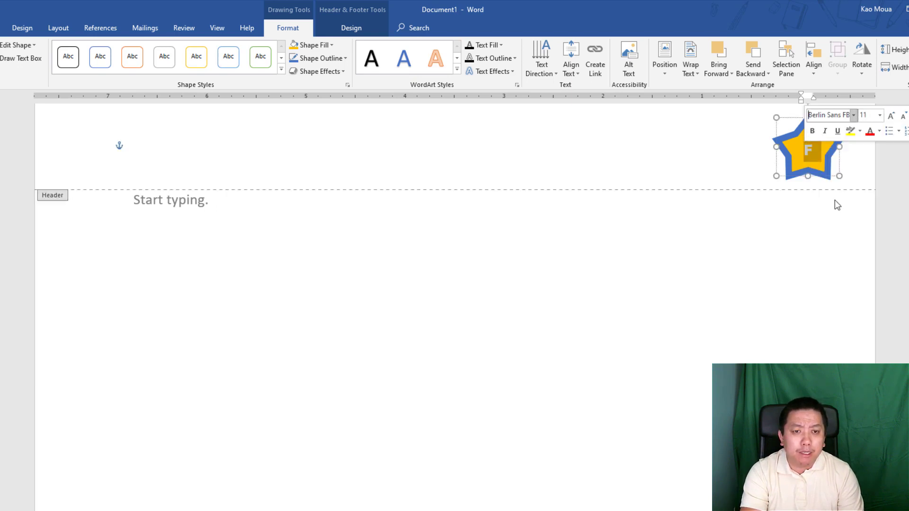
click(879, 115)
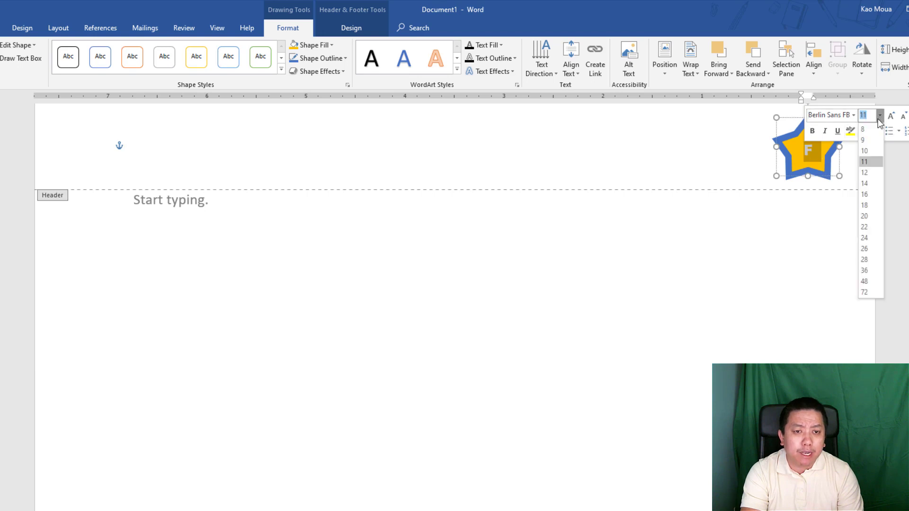
click(869, 172)
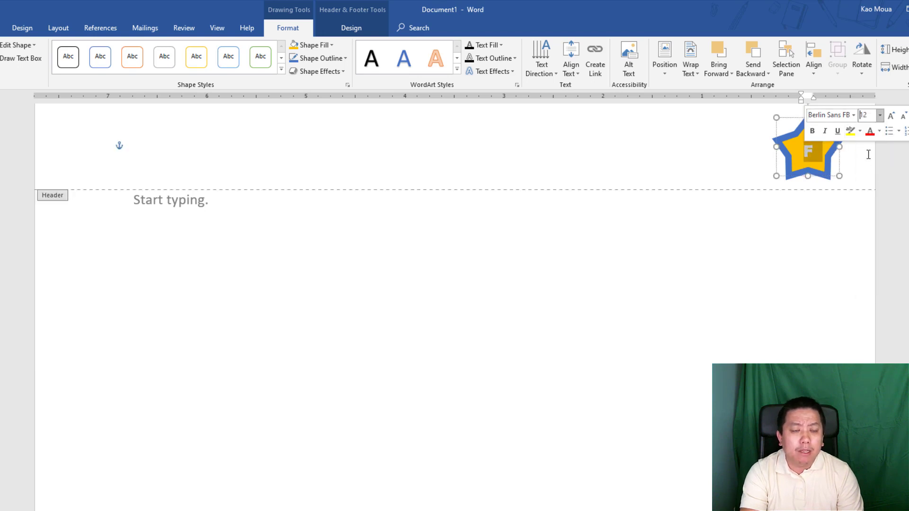
click(879, 132)
click(907, 171)
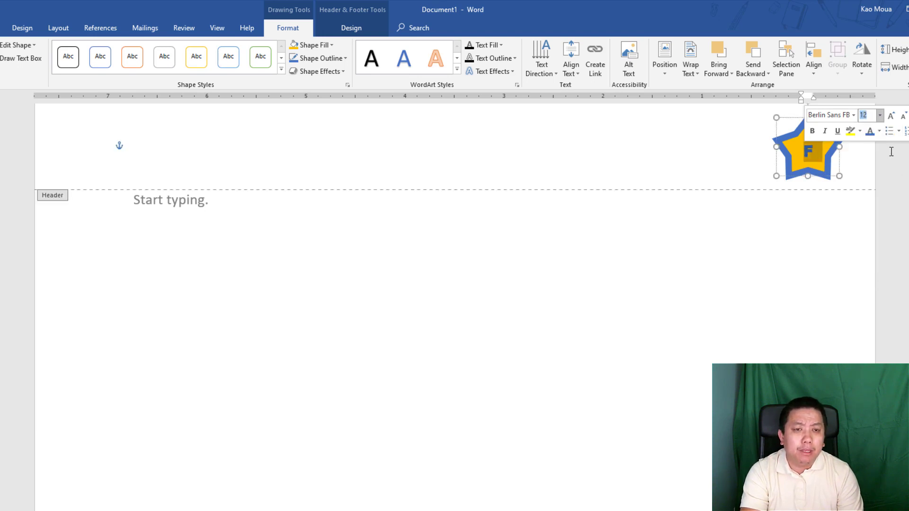
click(838, 176)
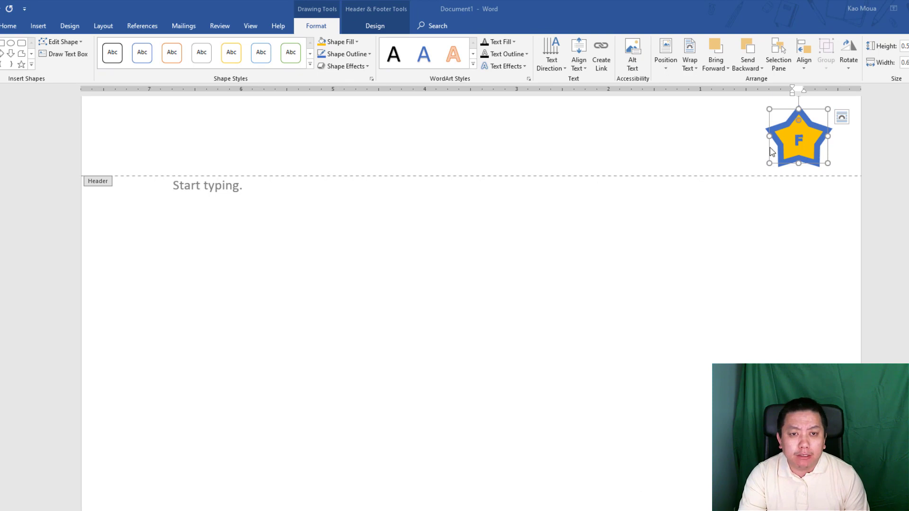
double_click(799, 140)
- Delete the header star and choose FAS logo.png from the vesl folder as a picture
click(775, 128)
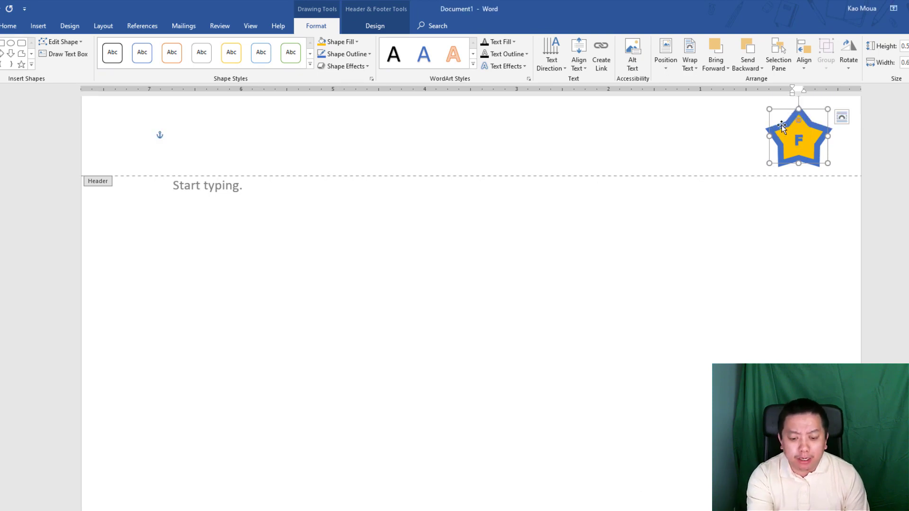
key(Delete)
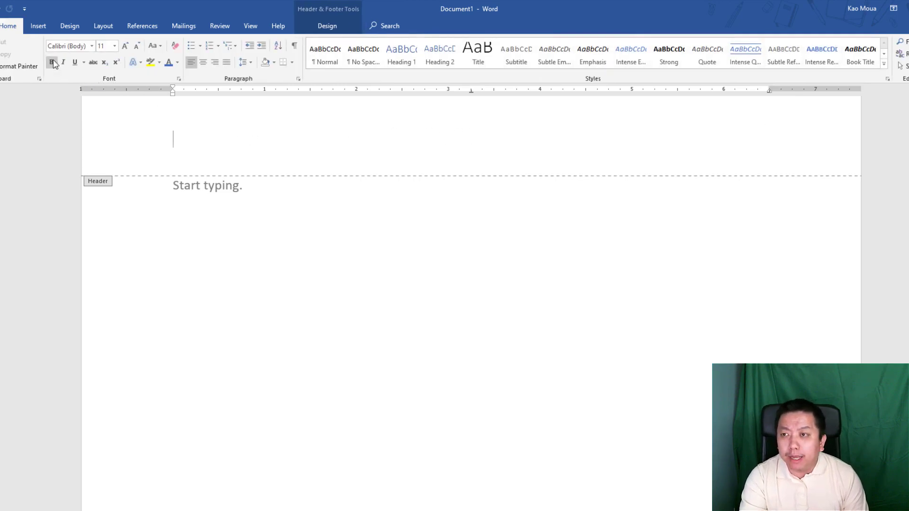
click(36, 27)
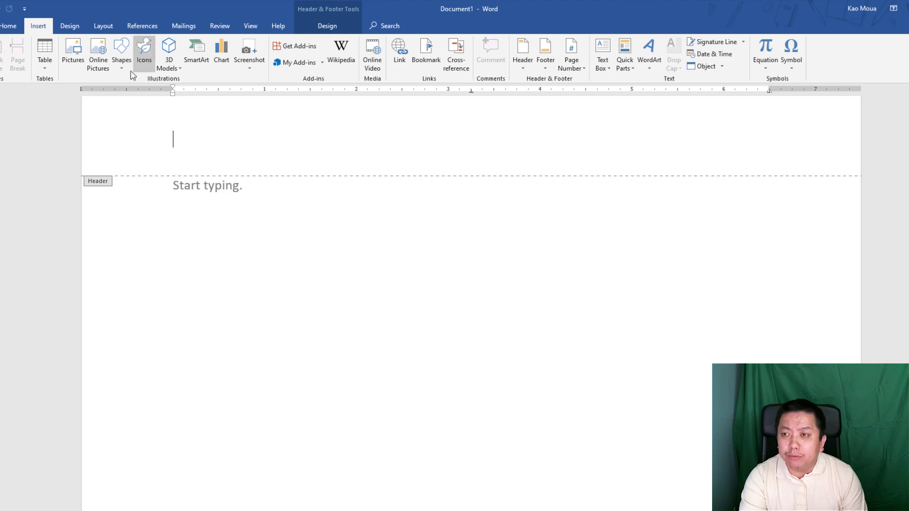
click(73, 60)
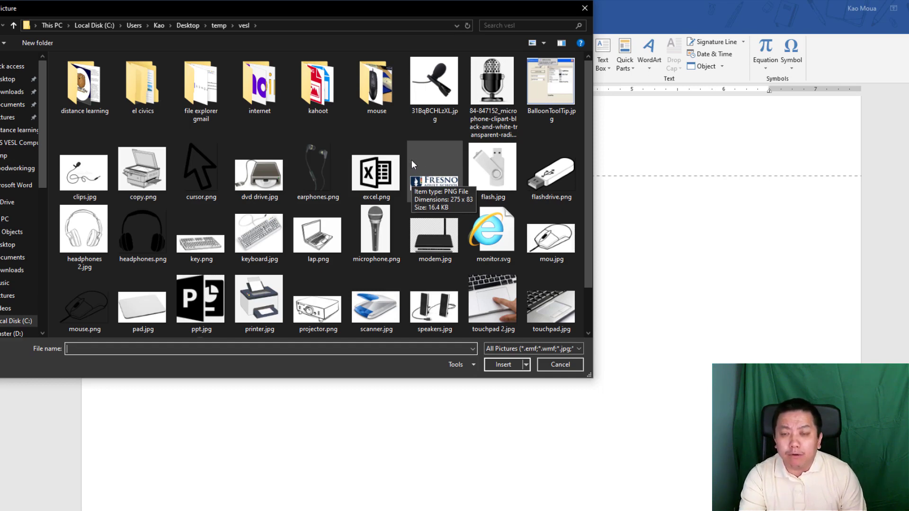
click(416, 164)
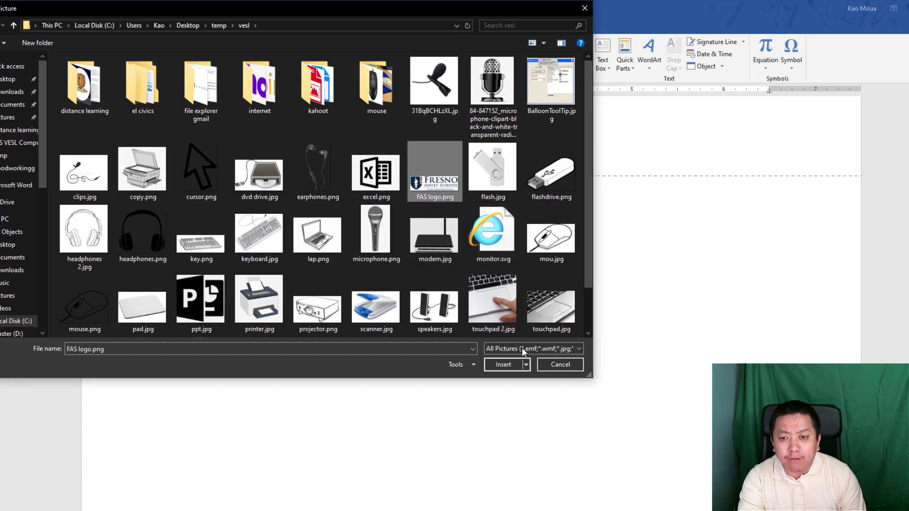
- Insert FAS logo.png into the header, then reselect the logo after trying to move it
click(500, 364)
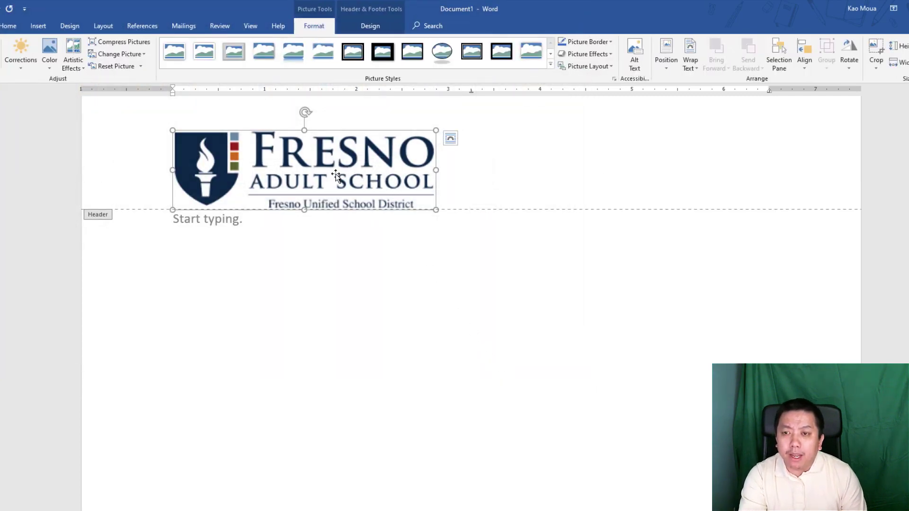
drag(329, 166, 484, 142)
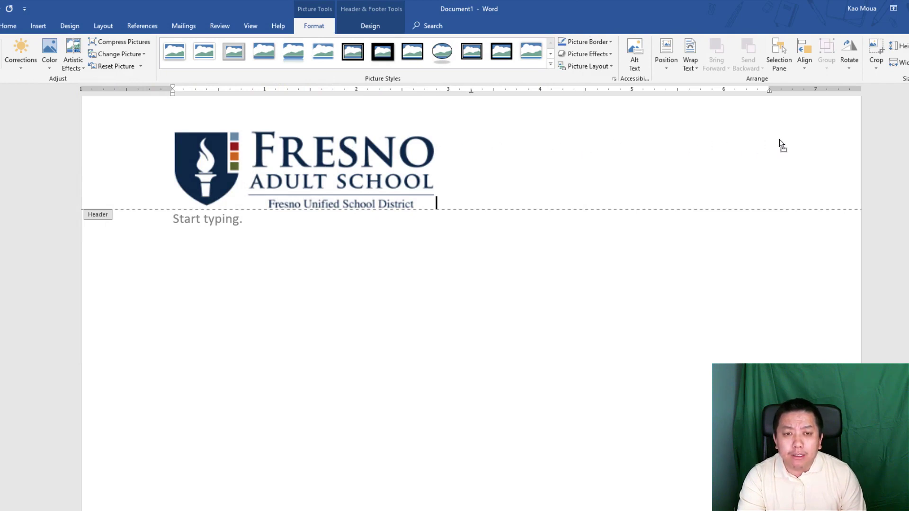
drag(779, 140, 779, 139)
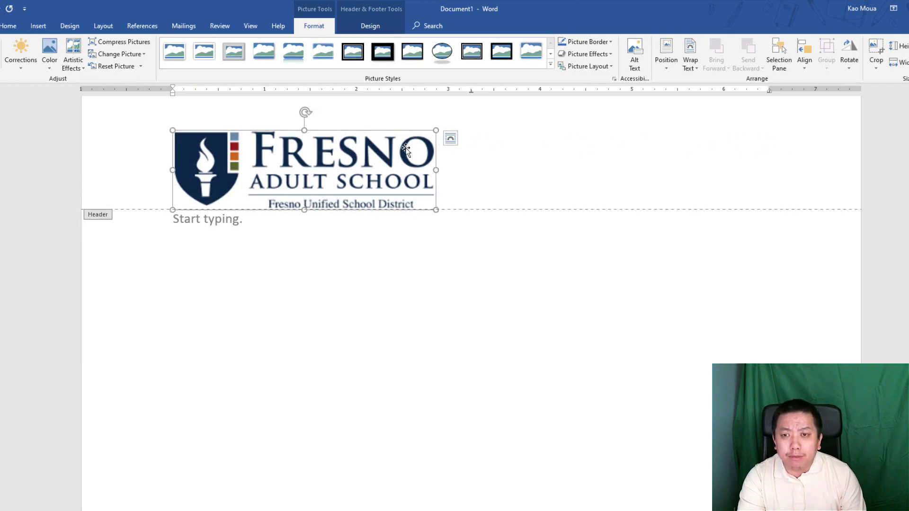
click(447, 201)
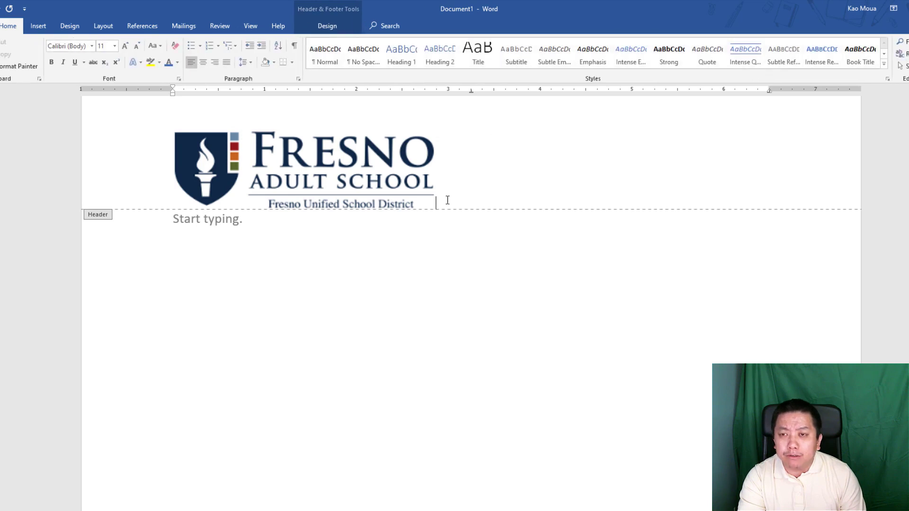
click(342, 174)
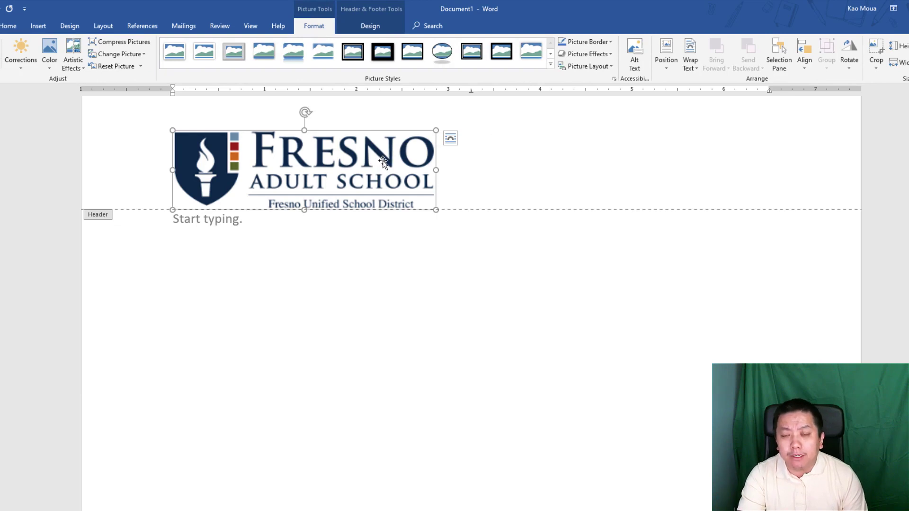
click(456, 154)
click(349, 144)
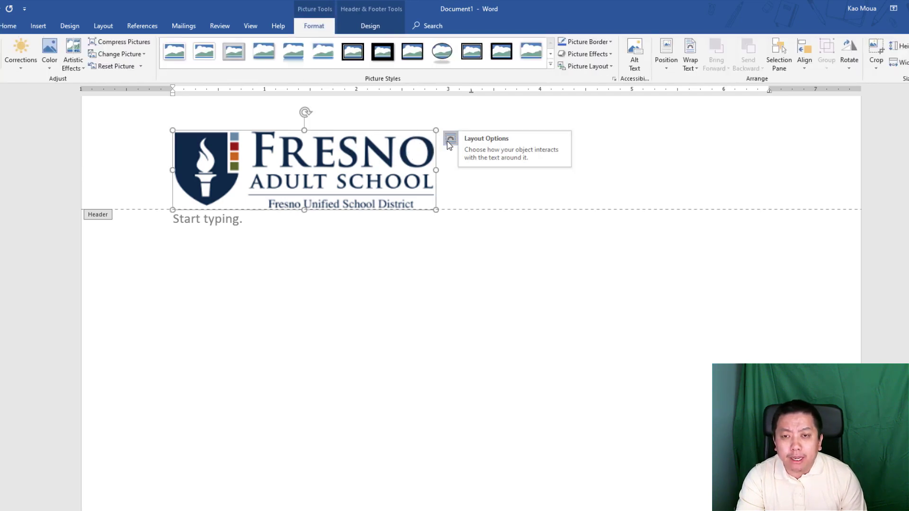
click(450, 141)
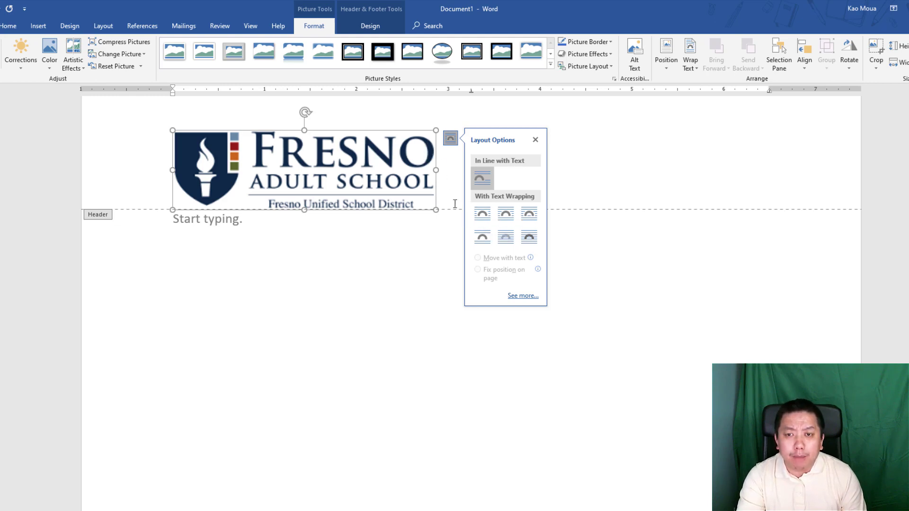
click(461, 167)
click(425, 170)
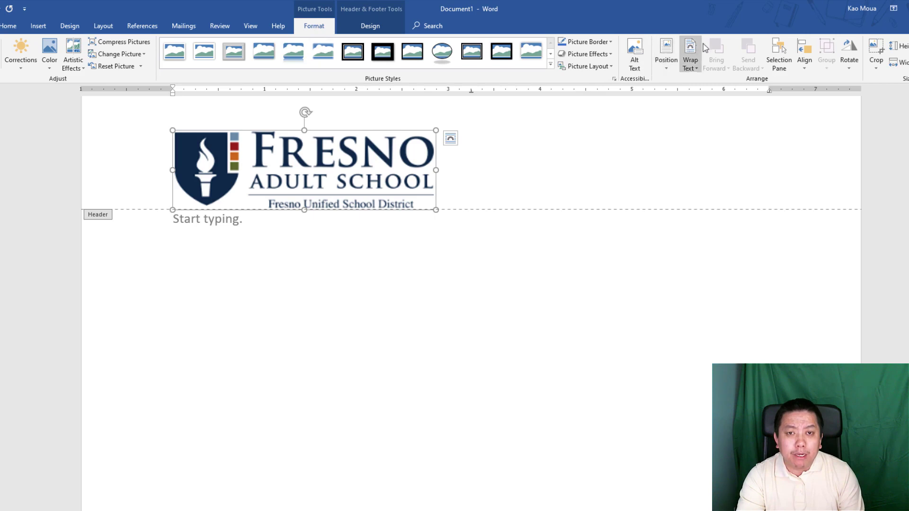
- Give the logo Square wrapping, move it to the header's top-right, and shrink it
click(691, 70)
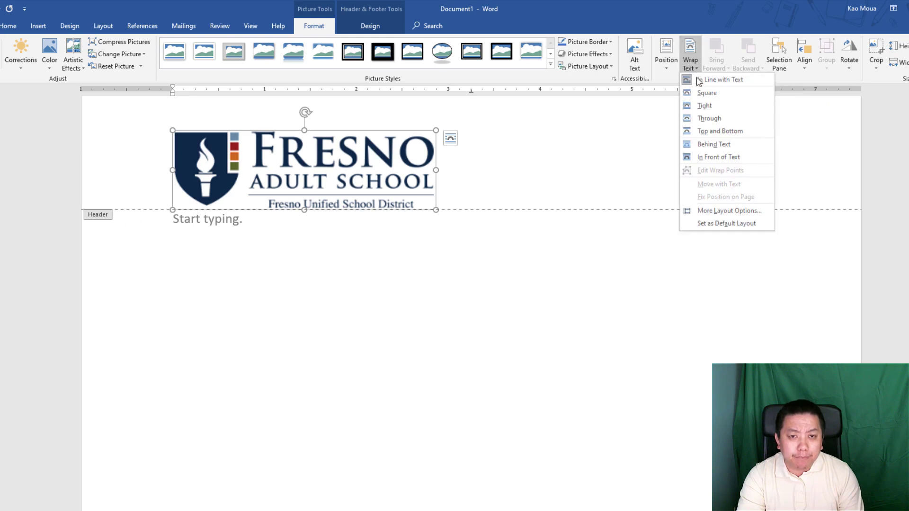
click(717, 93)
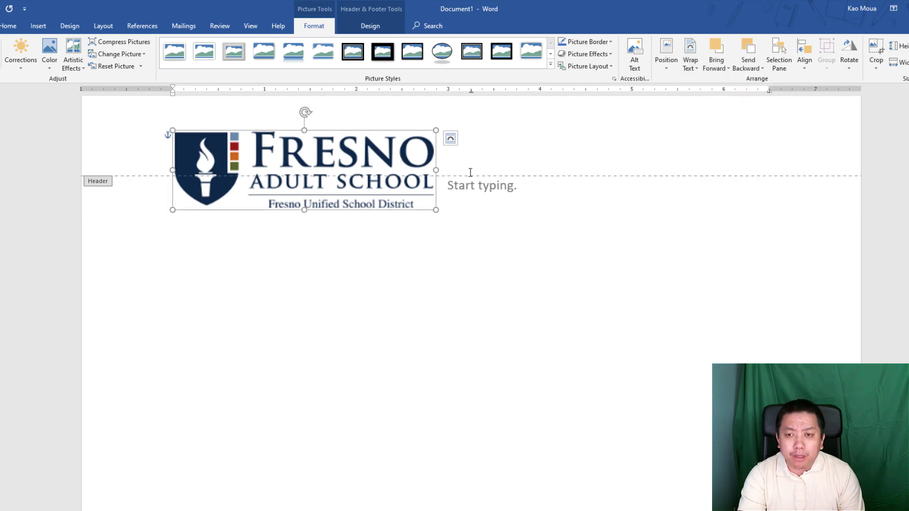
drag(369, 155, 766, 134)
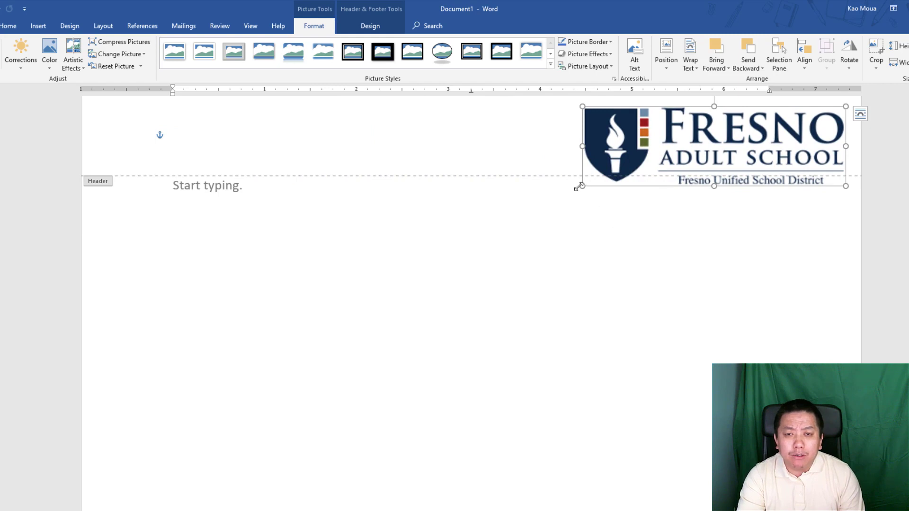
drag(582, 186, 728, 141)
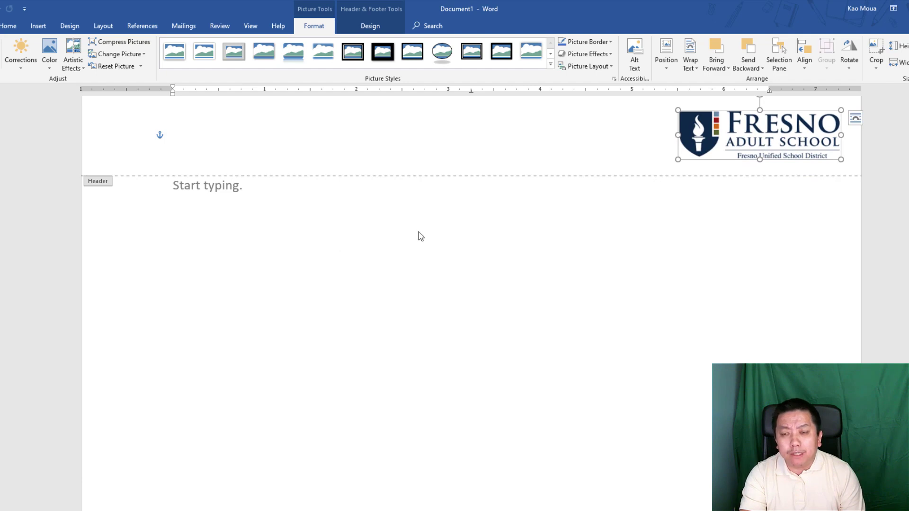
- Close header editing and scroll down to see the logo atop both pages
double_click(395, 281)
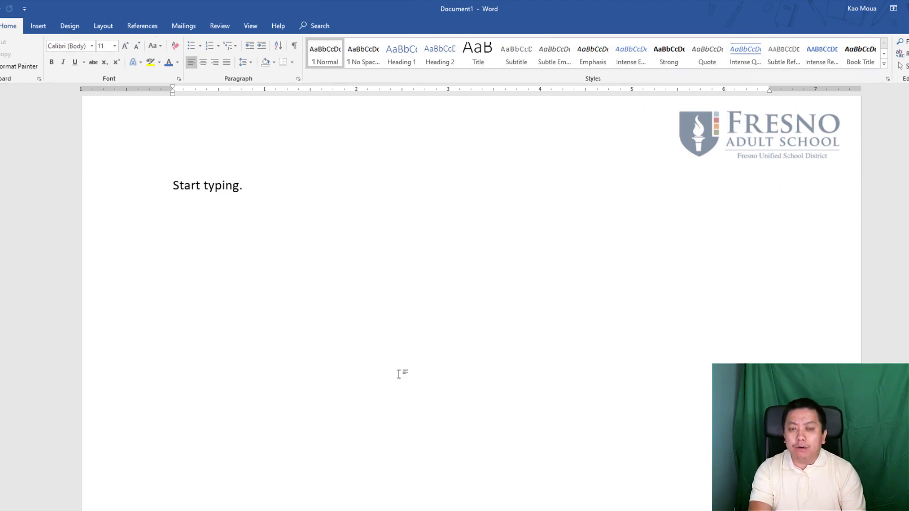
scroll(387, 409, down, 15)
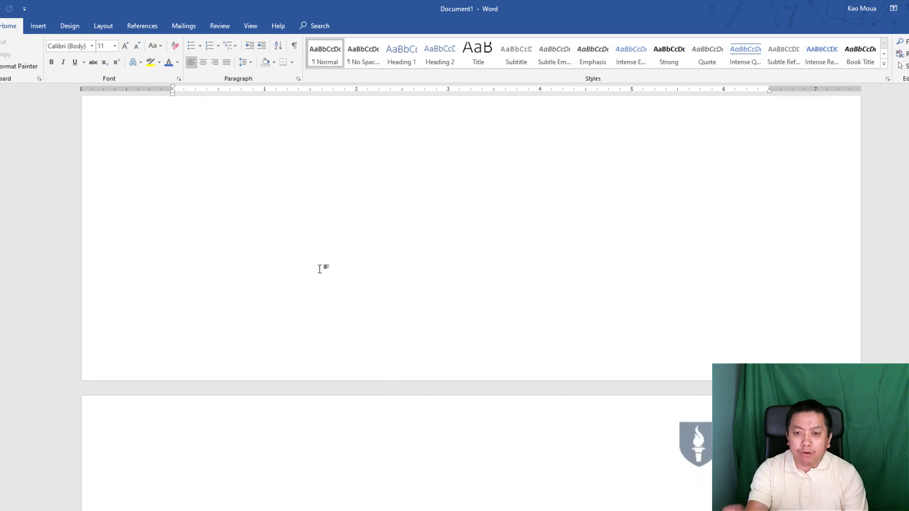
scroll(320, 284, down, 5)
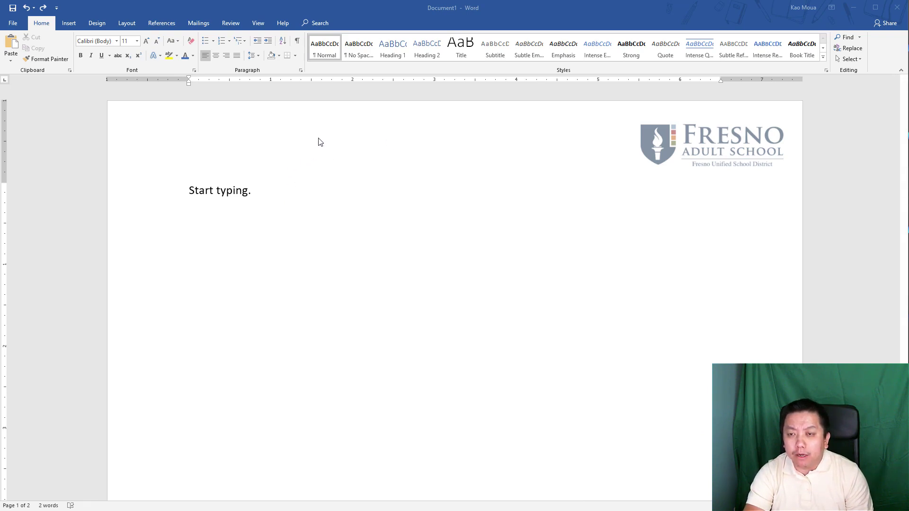
- Reopen the header and delete the Fresno Adult School logo from it
double_click(331, 132)
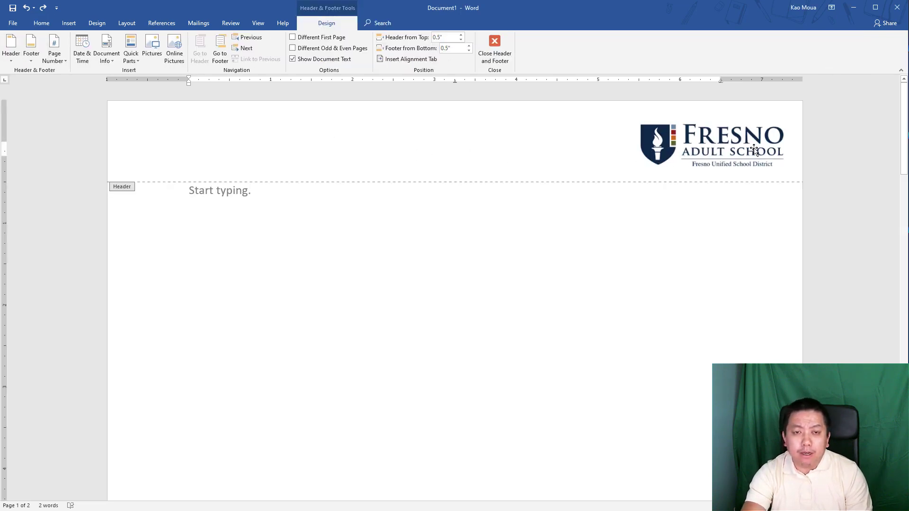
click(723, 147)
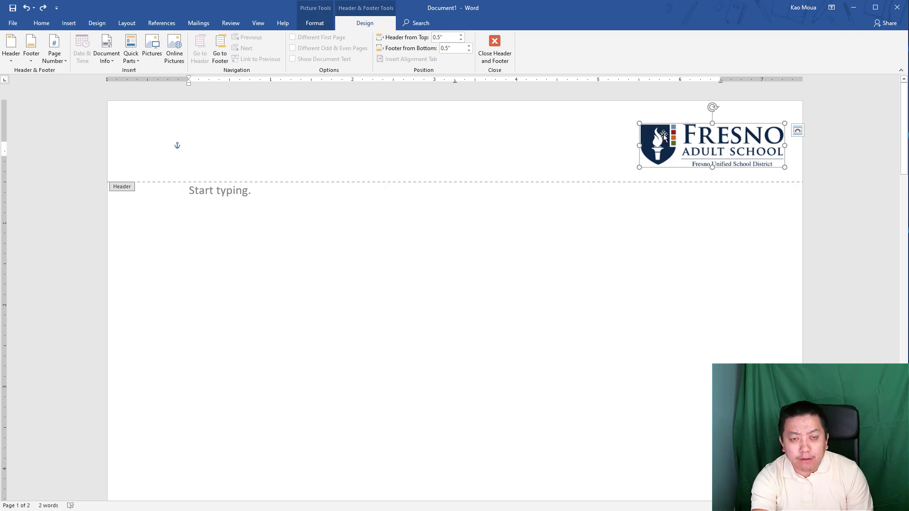
key(Delete)
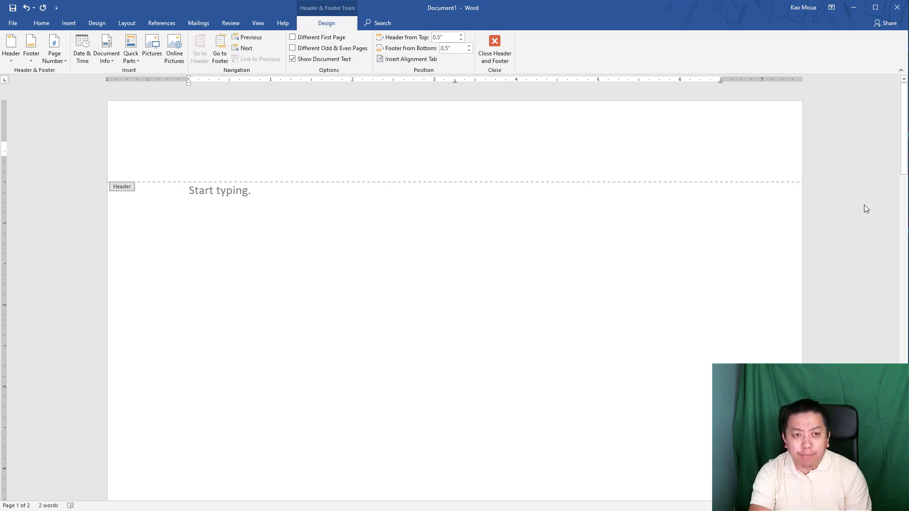
mouse_move(903, 122)
mouse_down()
mouse_move(901, 296)
mouse_move(892, 115)
mouse_up()
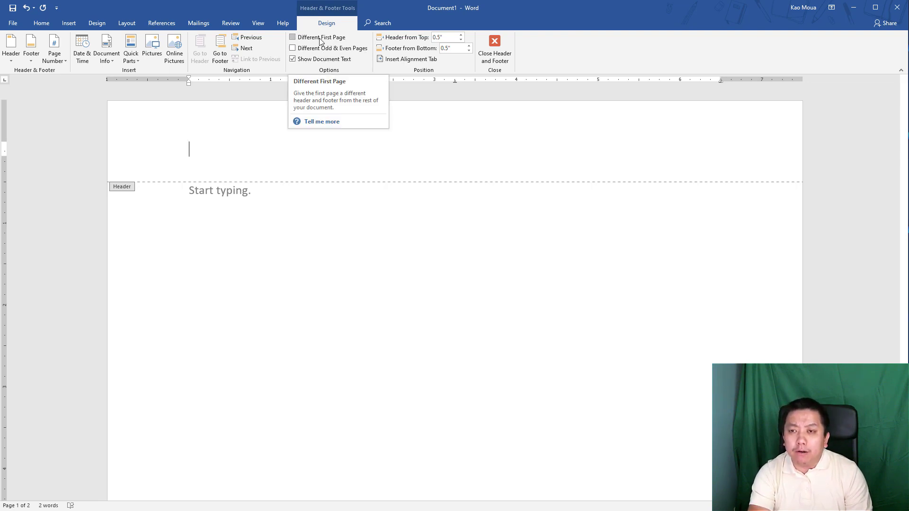
- Enable Different First Page for the header, then close header editing
click(292, 37)
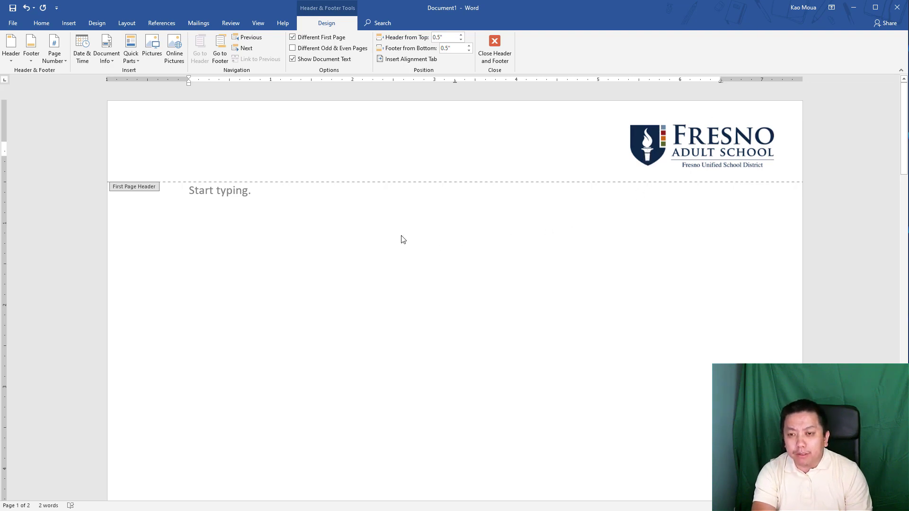
click(495, 43)
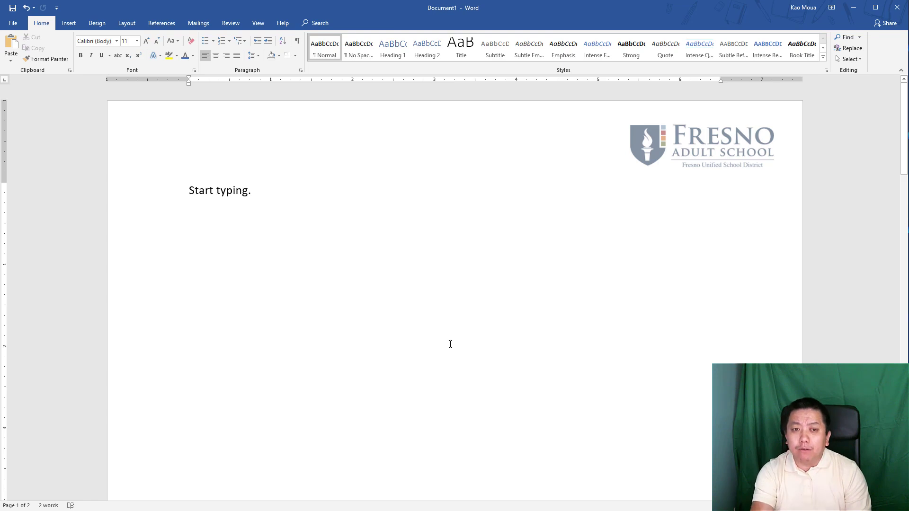
scroll(451, 336, down, 3)
scroll(450, 345, down, 4)
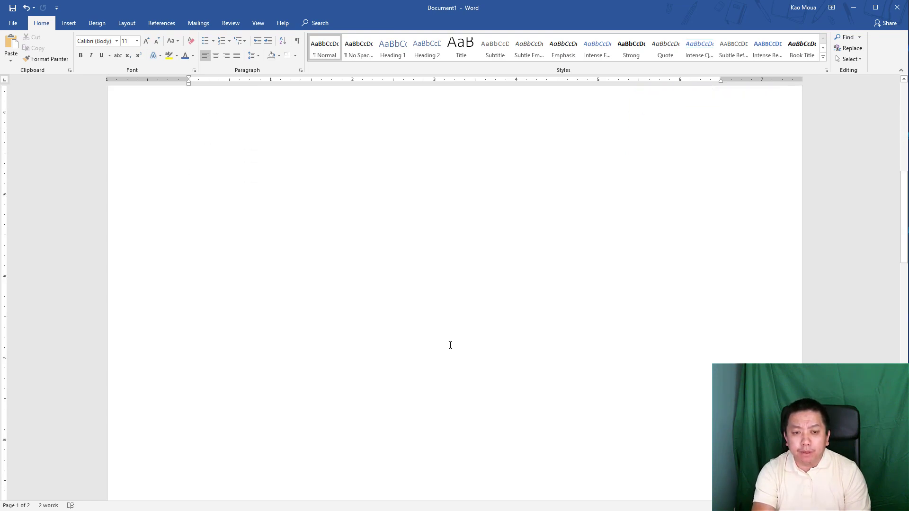
scroll(474, 344, down, 1)
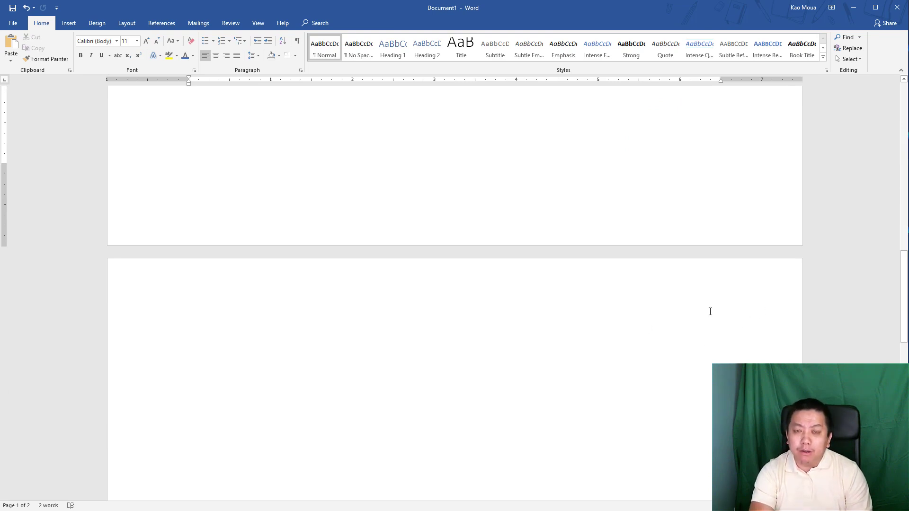
scroll(666, 312, up, 2)
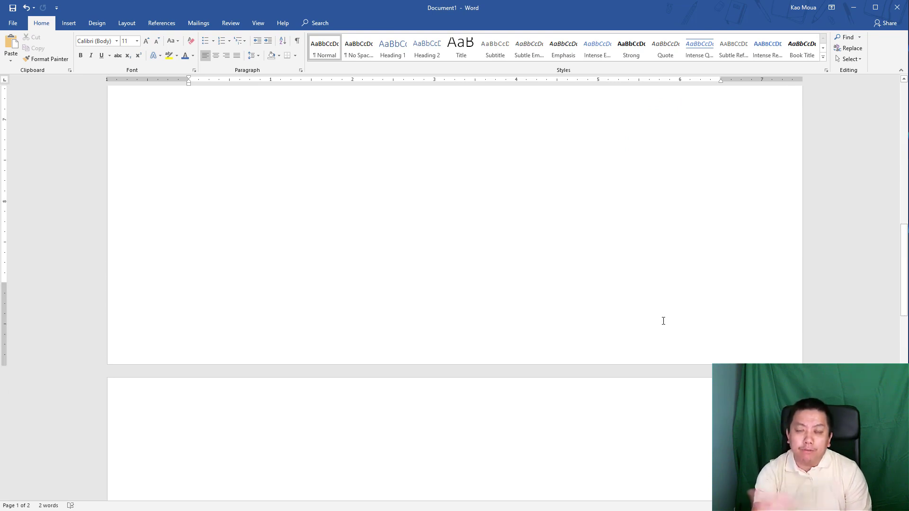
scroll(656, 320, up, 10)
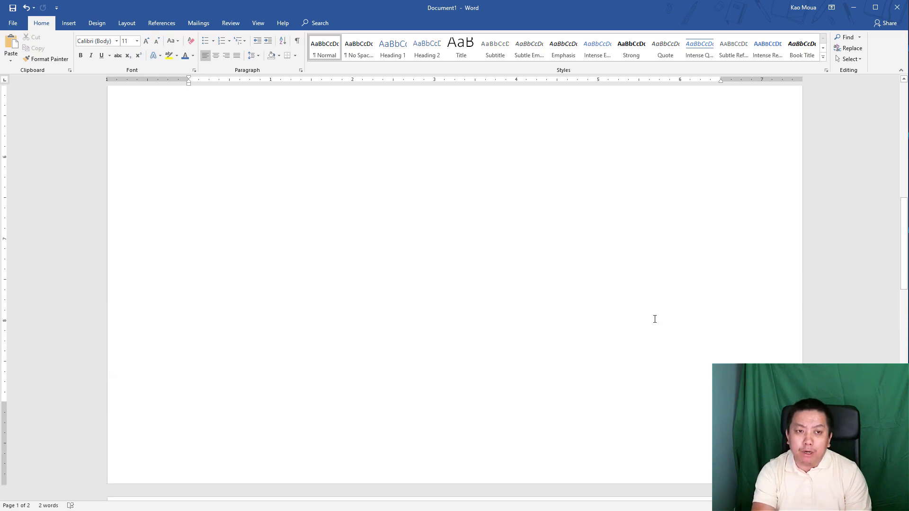
click(598, 322)
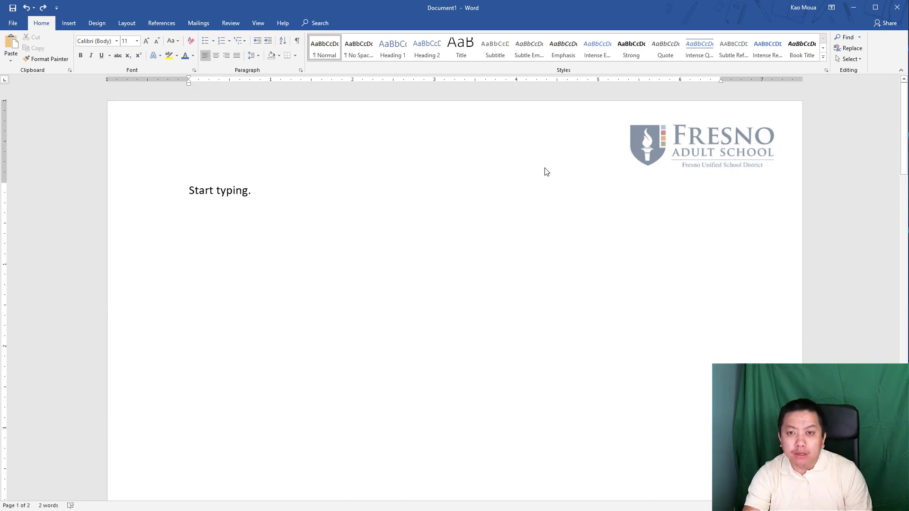
- Turn off Different First Page in the header, then scroll to the bottom of page 1
double_click(457, 141)
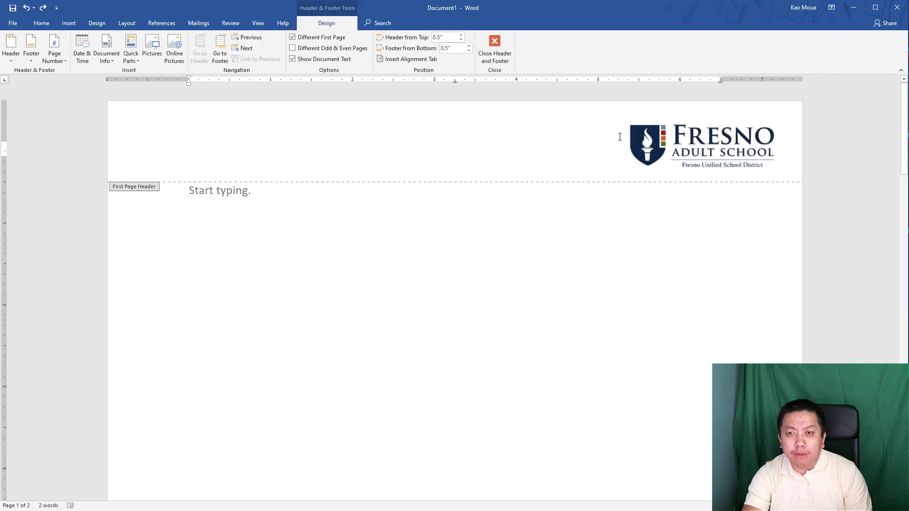
click(312, 39)
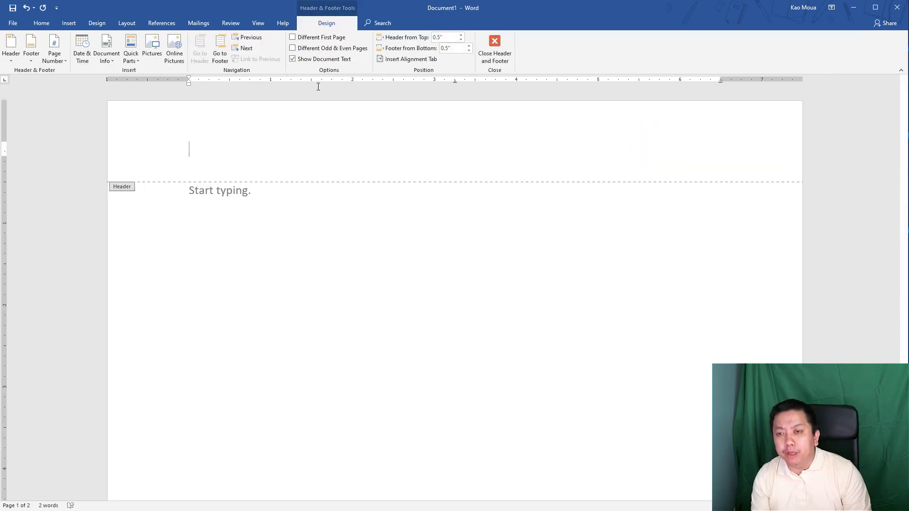
double_click(377, 209)
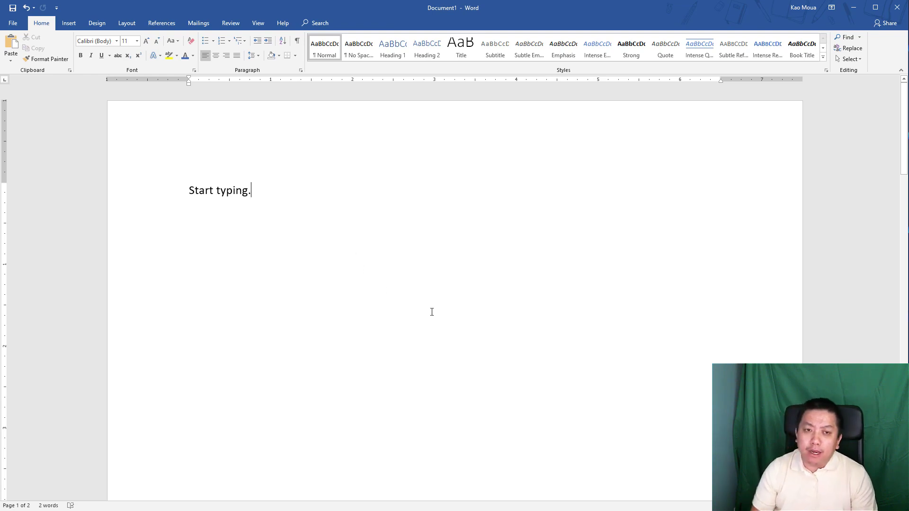
scroll(432, 312, down, 5)
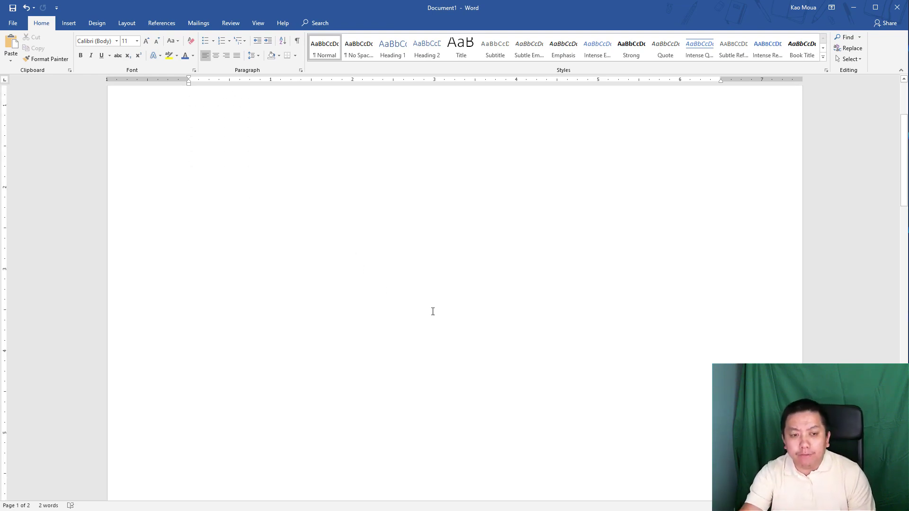
scroll(433, 311, down, 11)
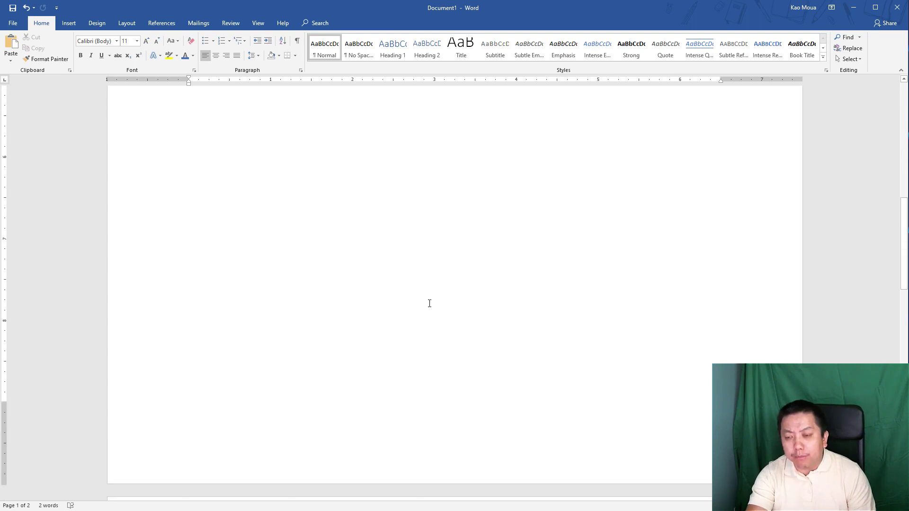
scroll(429, 303, down, 1)
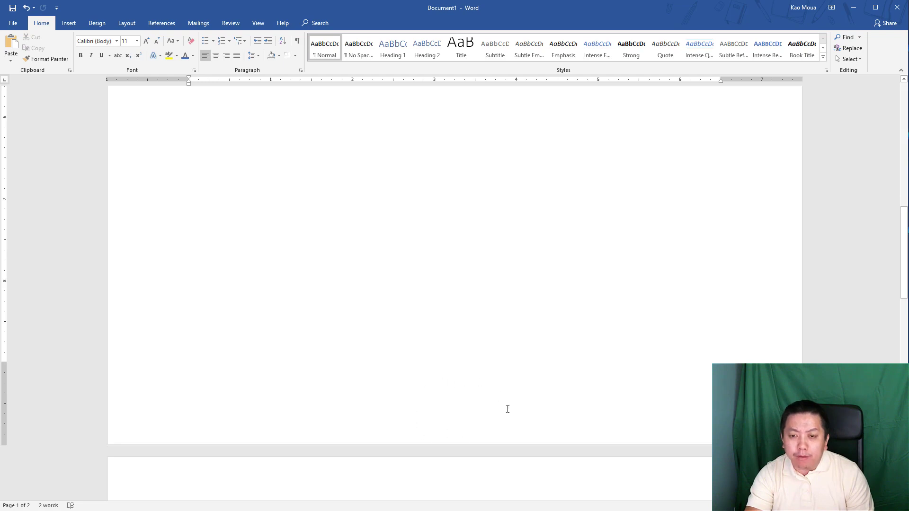
- Add a Plain Number 2 centred page number to the page 1 footer
double_click(463, 416)
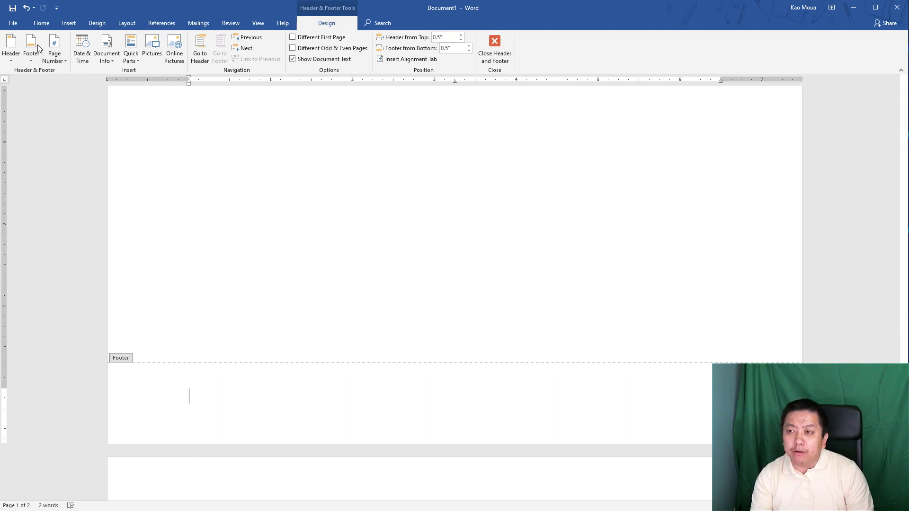
click(57, 62)
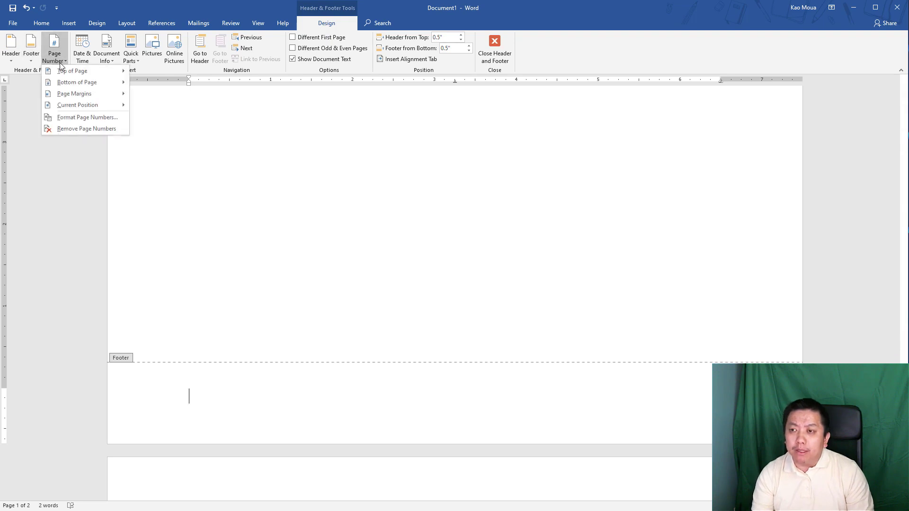
mouse_move(62, 85)
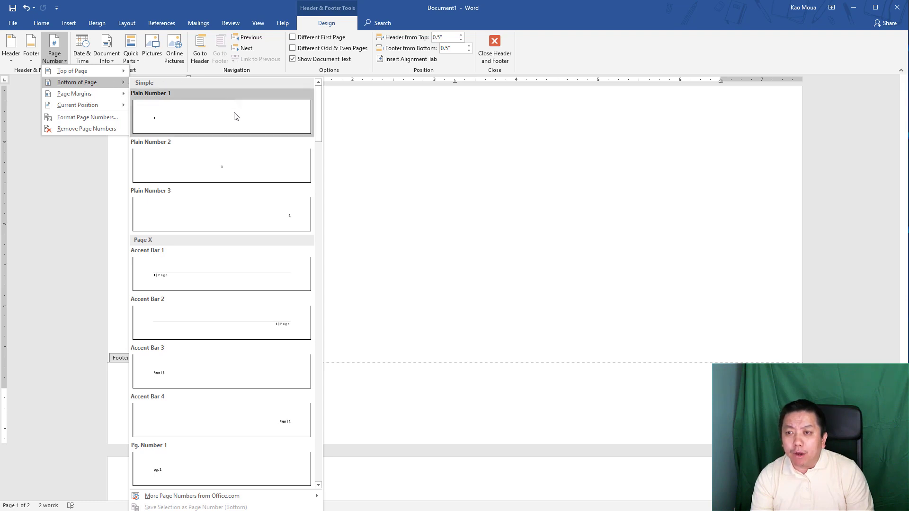
click(232, 167)
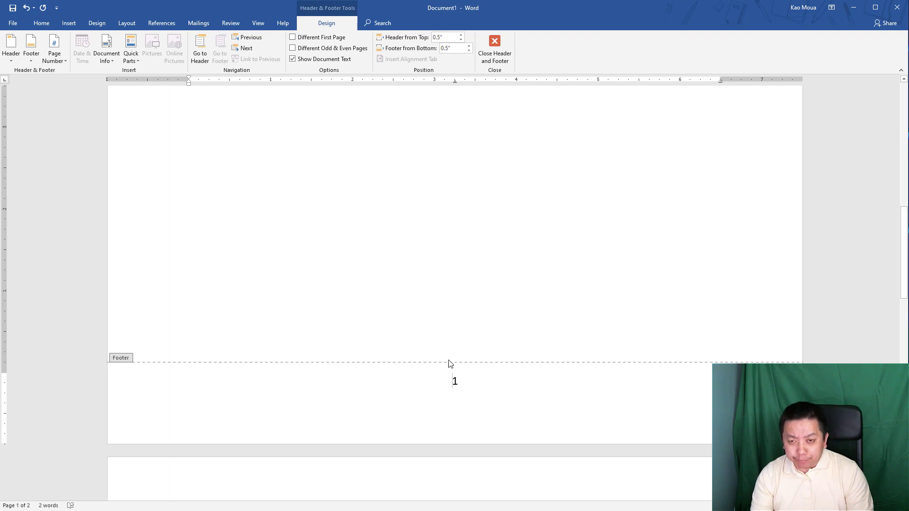
double_click(490, 221)
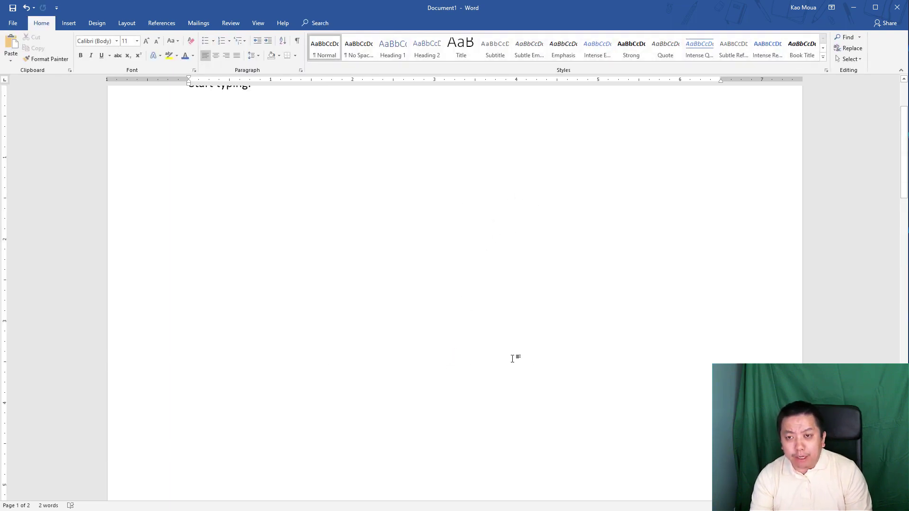
scroll(512, 358, down, 10)
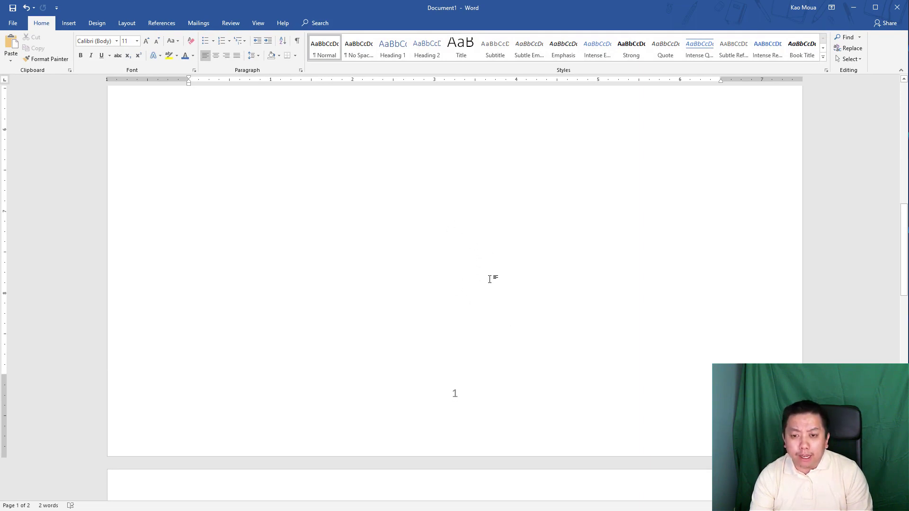
scroll(490, 279, down, 6)
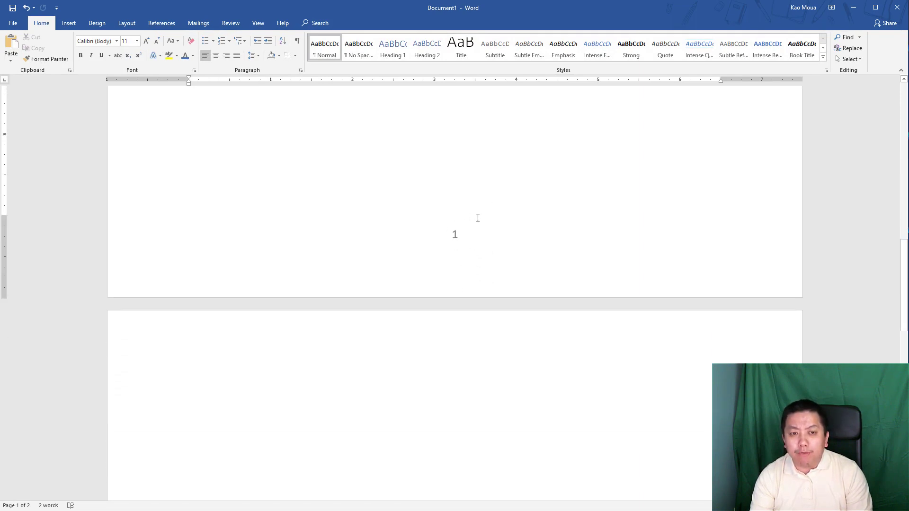
- Undo the last edit and put the insertion point at the top of blank page 2
scroll(491, 284, down, 5)
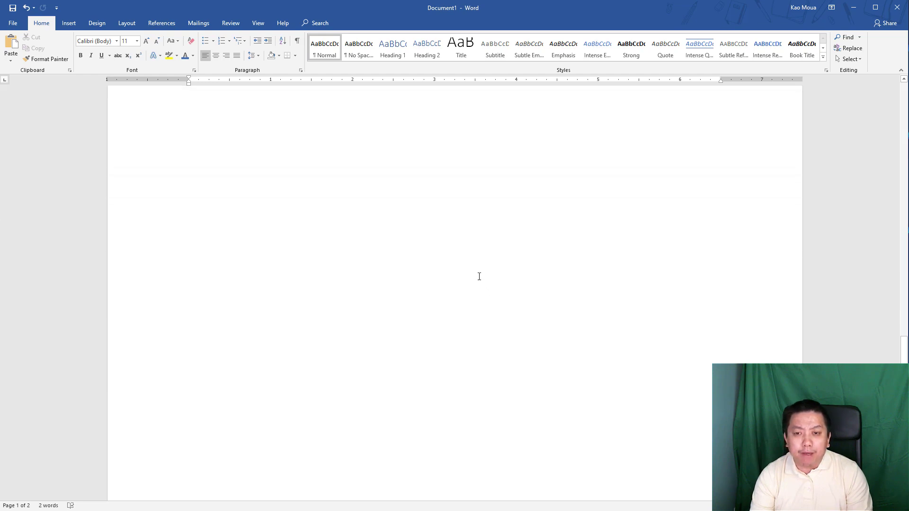
scroll(479, 276, down, 3)
scroll(478, 280, down, 1)
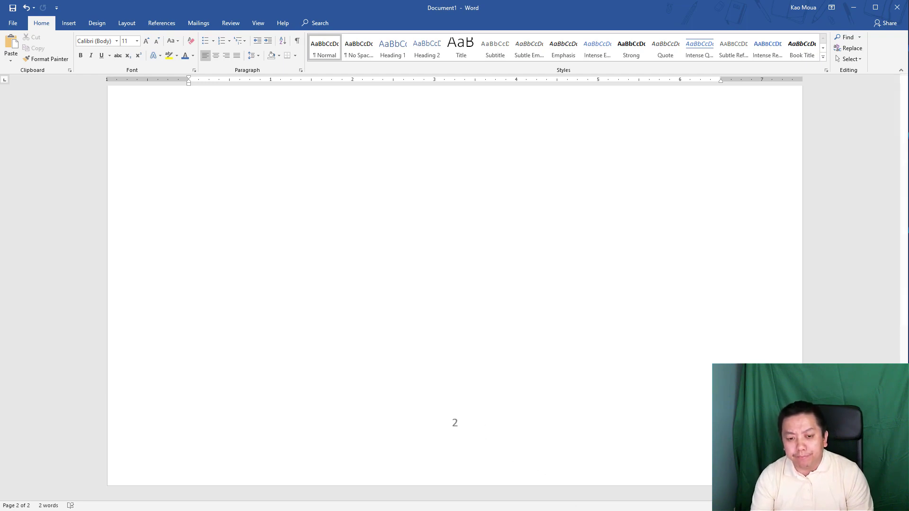
key(ctrl+z)
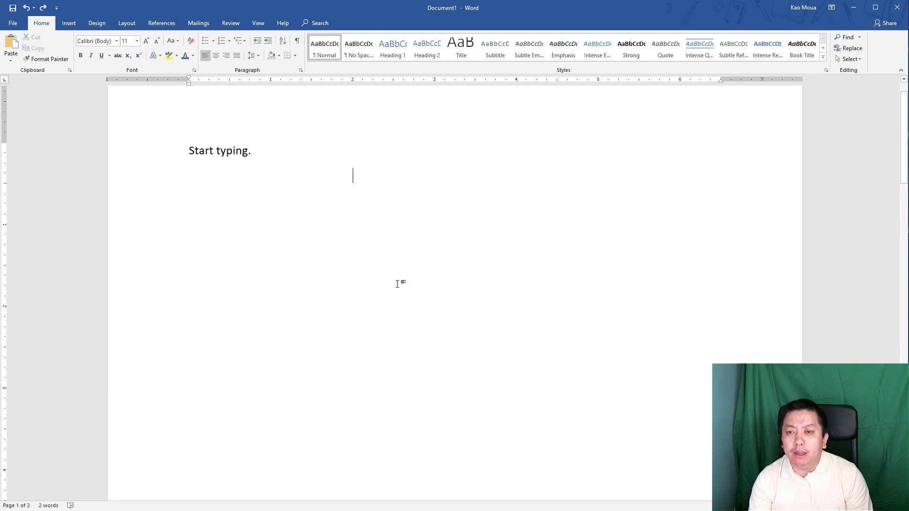
scroll(397, 312, down, 15)
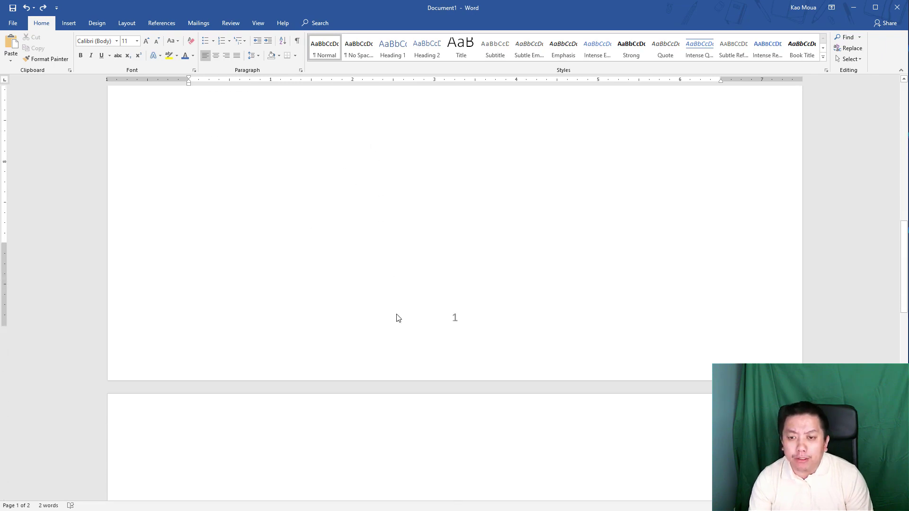
scroll(450, 385, down, 2)
click(282, 394)
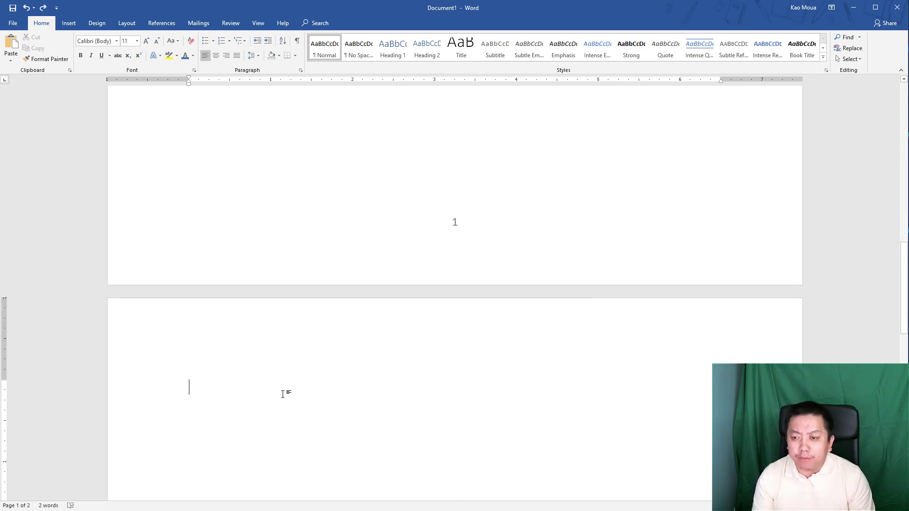
scroll(227, 394, down, 4)
scroll(218, 298, down, 4)
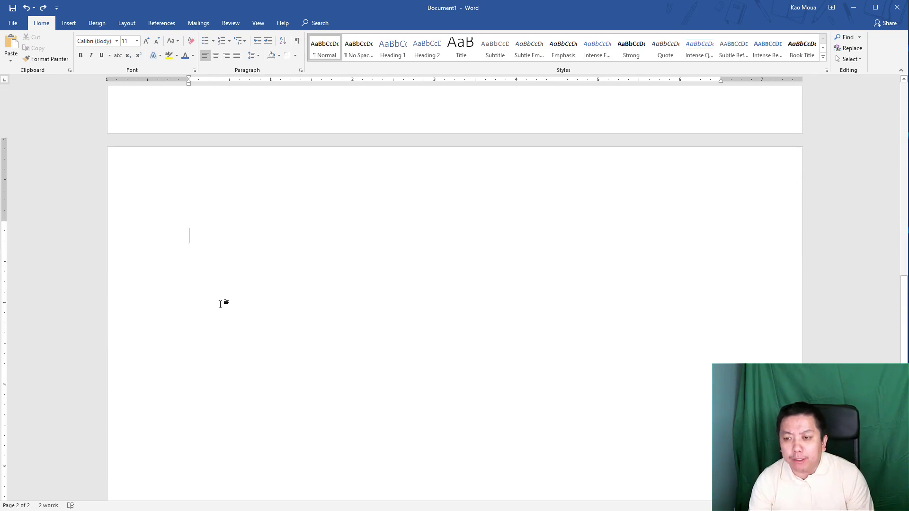
scroll(204, 236, down, 2)
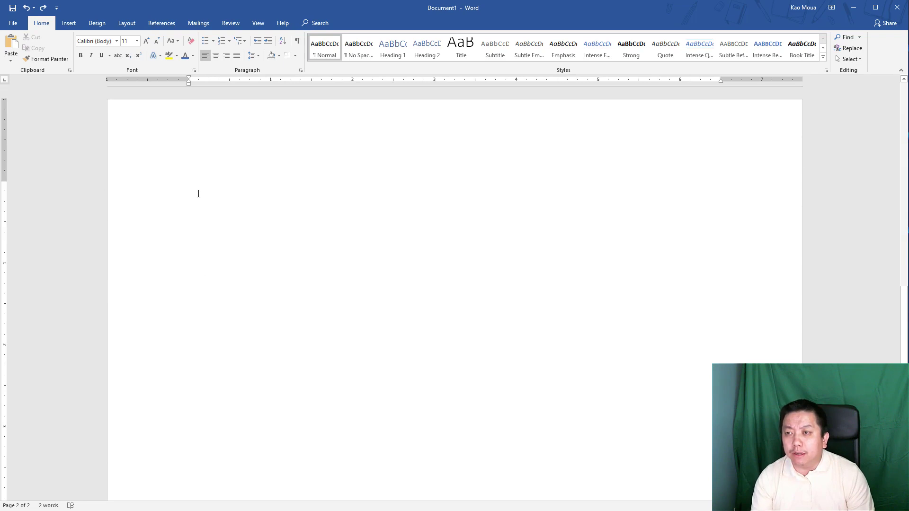
- Insert the picture touchpad 2.jpg onto page 2
click(69, 24)
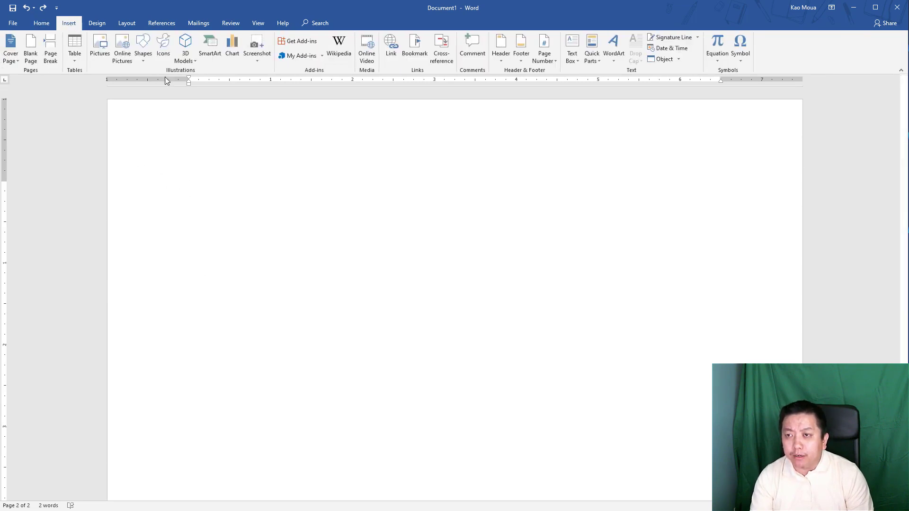
click(100, 48)
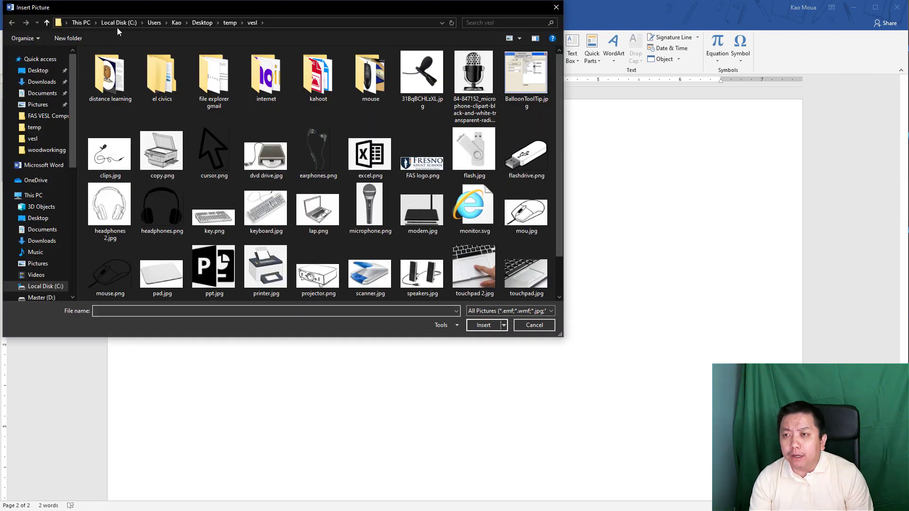
drag(134, 11, 134, 43)
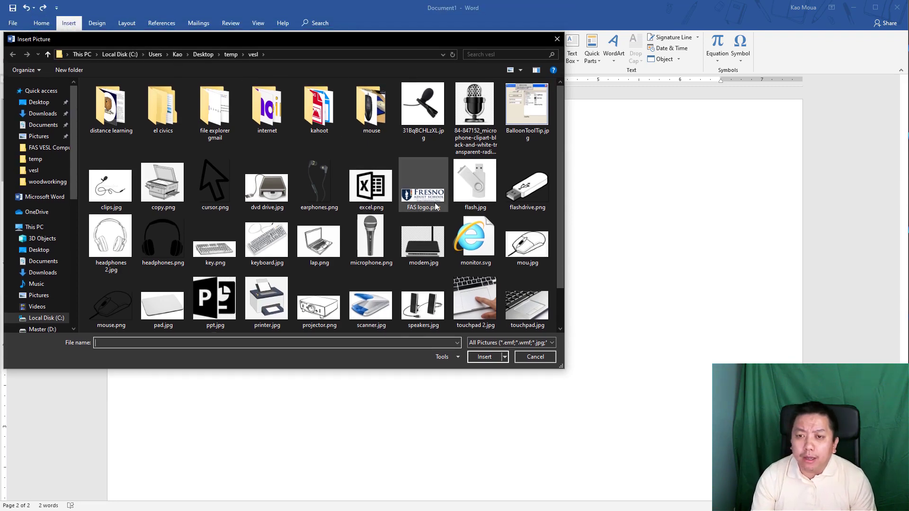
click(485, 293)
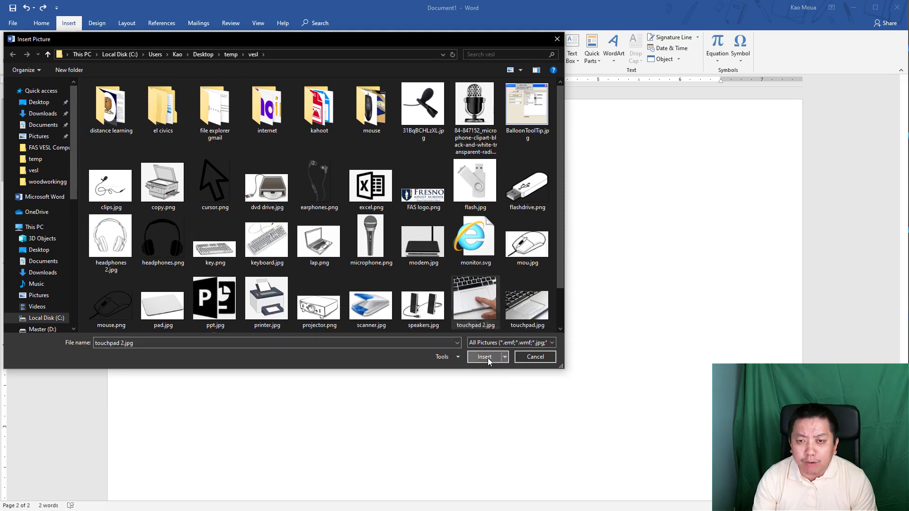
click(484, 357)
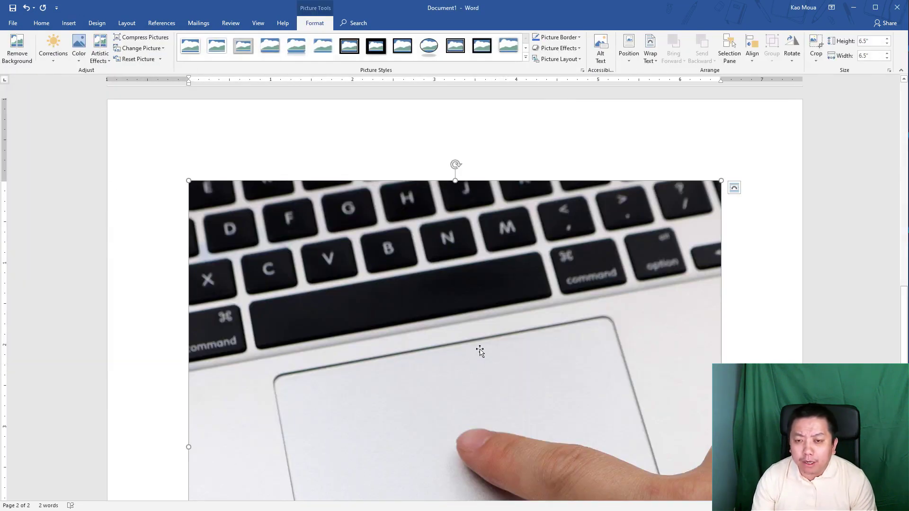
- Shrink the touchpad photo from 6.5 to 3.99 inches square
scroll(459, 350, down, 2)
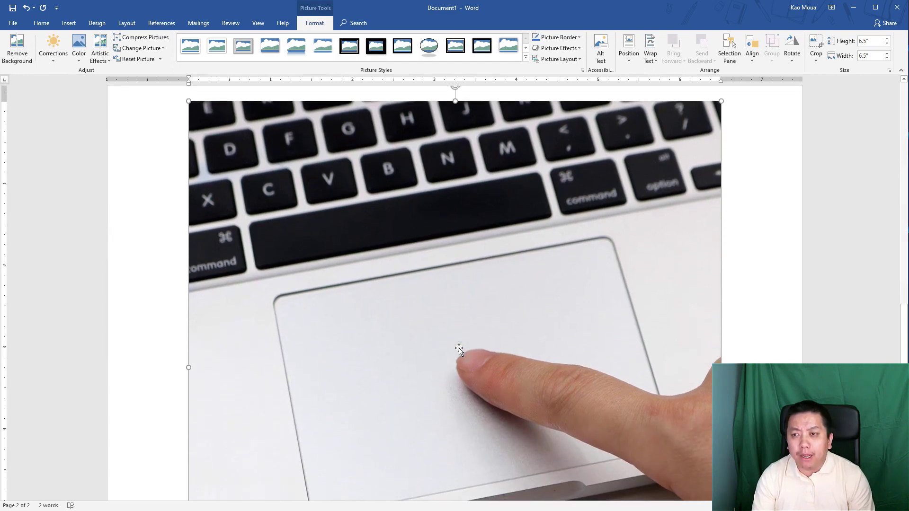
scroll(459, 350, down, 1)
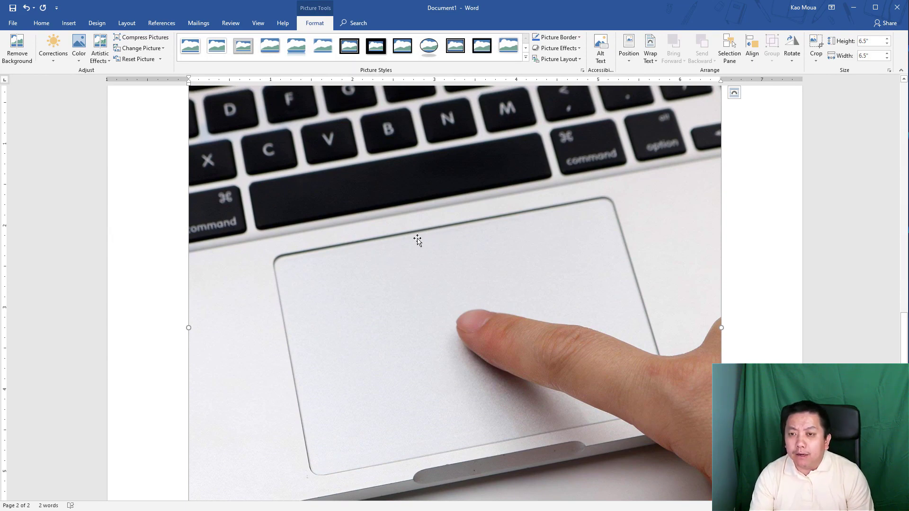
scroll(578, 267, down, 2)
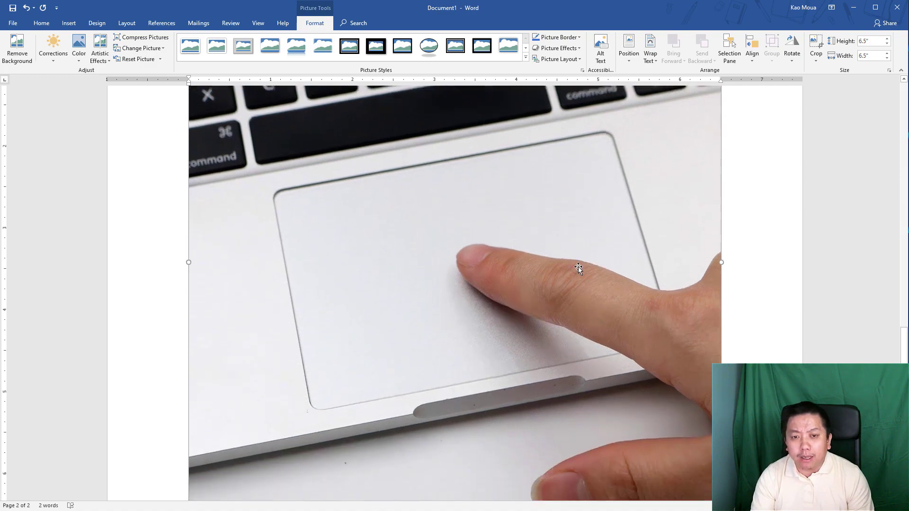
scroll(579, 267, down, 3)
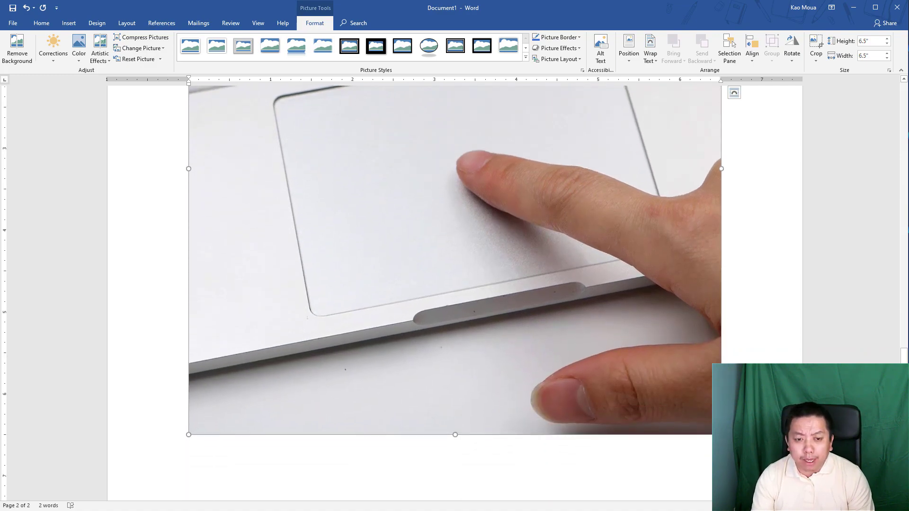
drag(707, 420, 511, 223)
scroll(509, 244, up, 1)
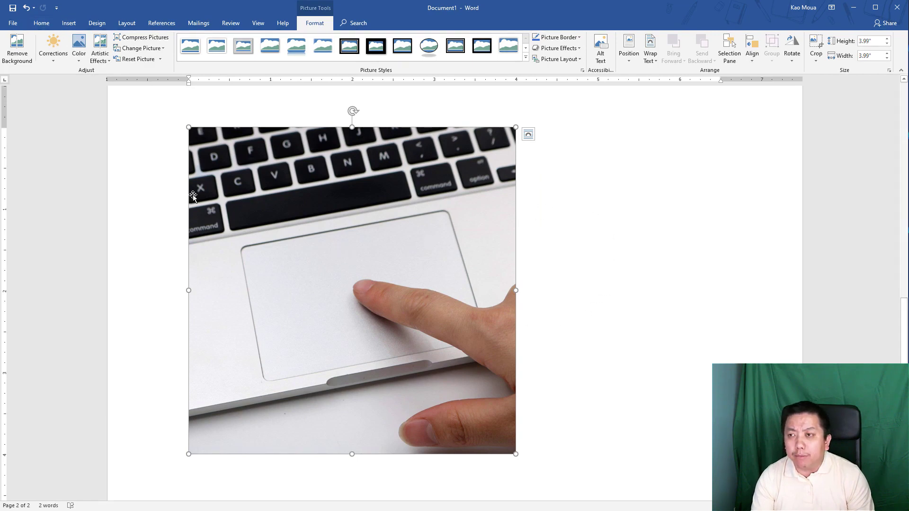
click(46, 26)
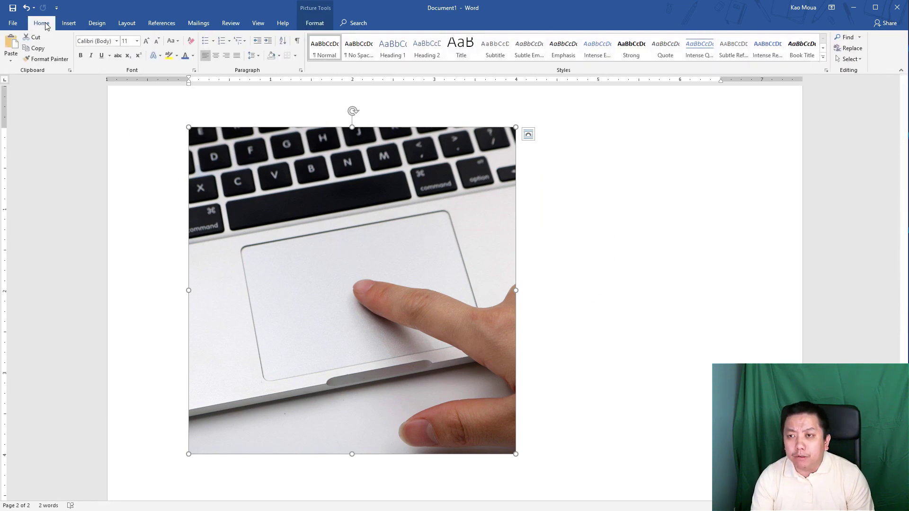
- Center the photo on the page, then align it to the right
click(217, 59)
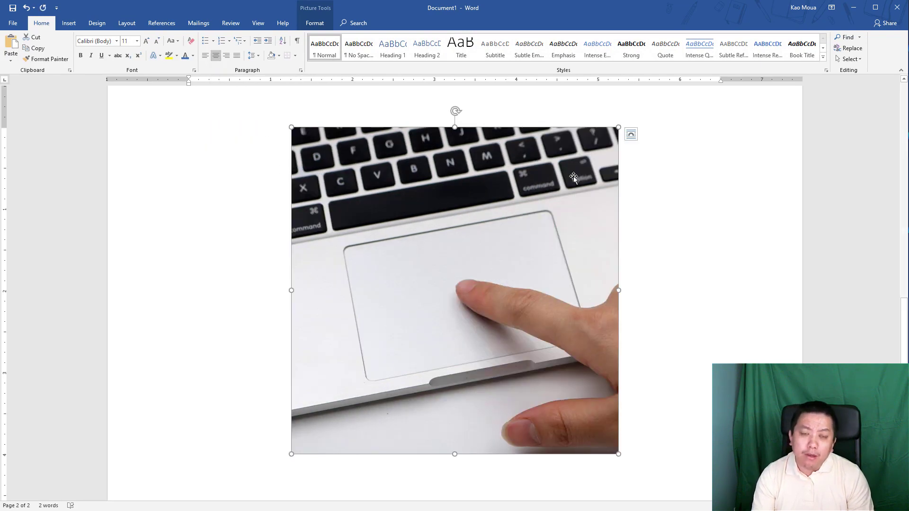
scroll(535, 303, up, 1)
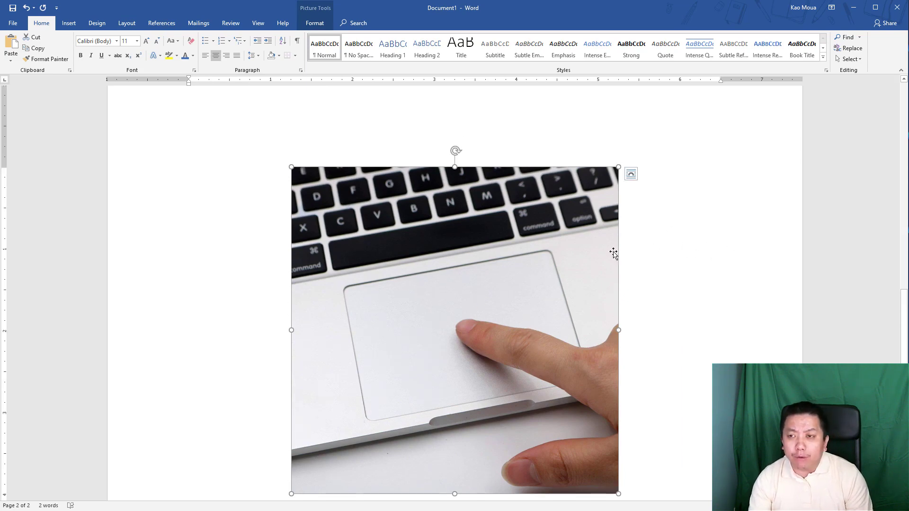
click(227, 56)
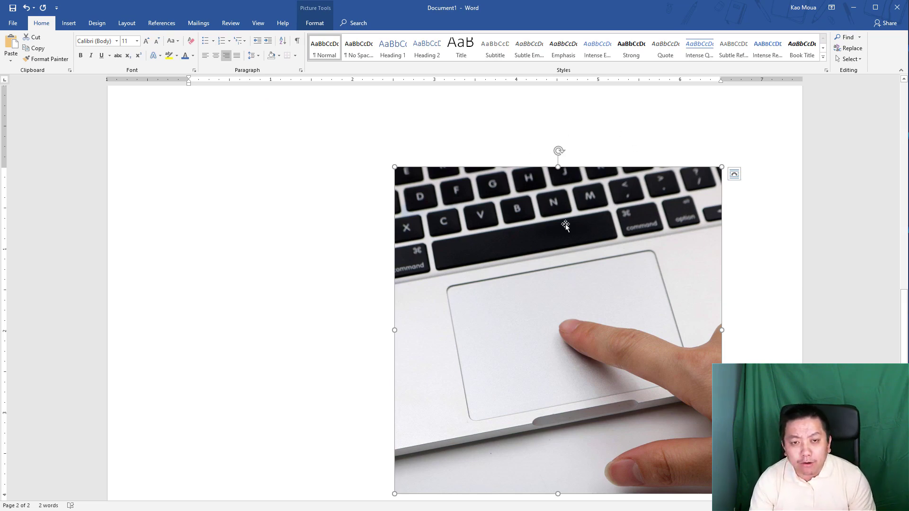
- Give the photo Square text wrapping and drag it to roughly the page centre
click(735, 174)
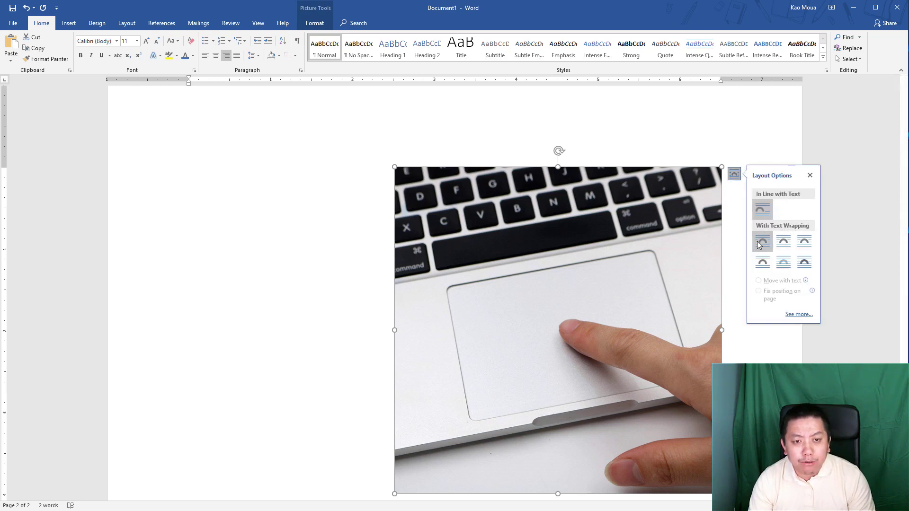
click(759, 242)
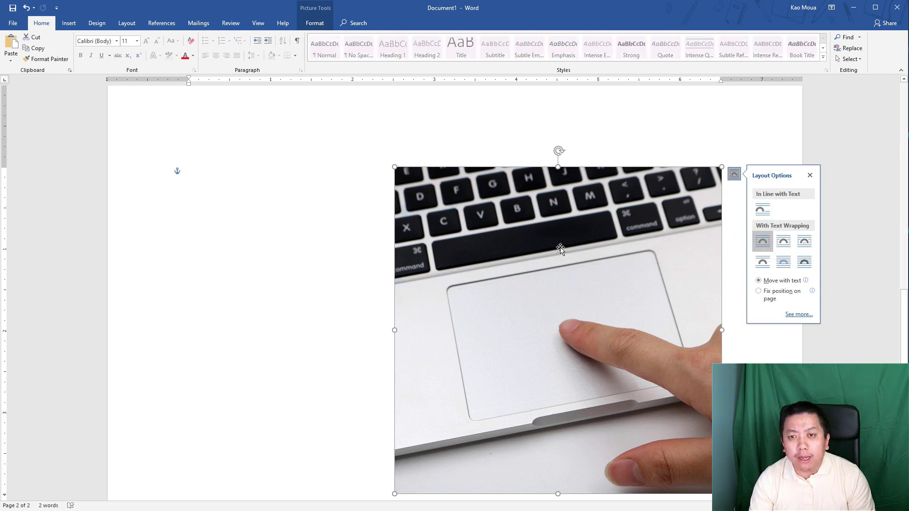
drag(566, 251, 450, 241)
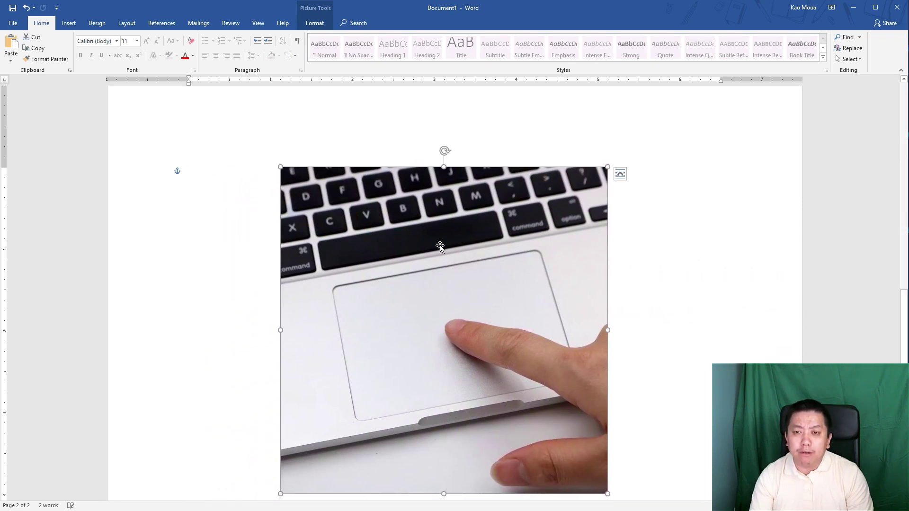
scroll(265, 333, down, 2)
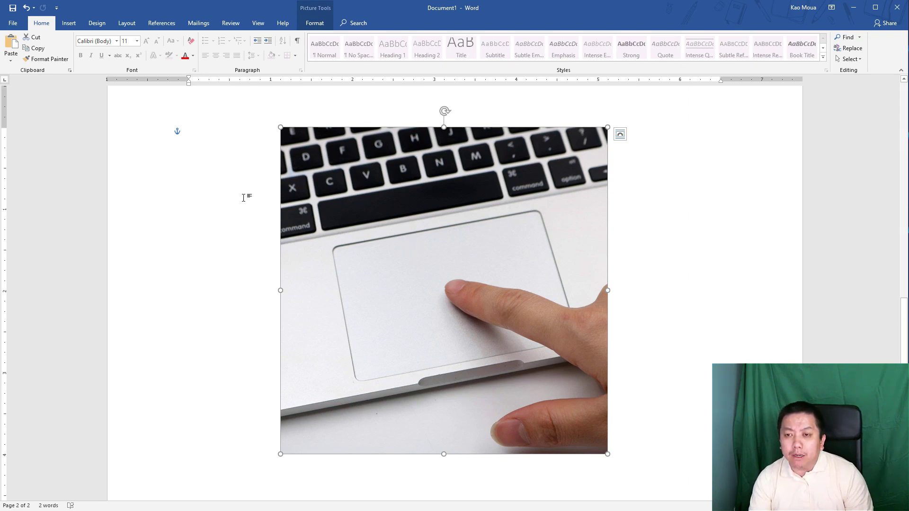
click(219, 210)
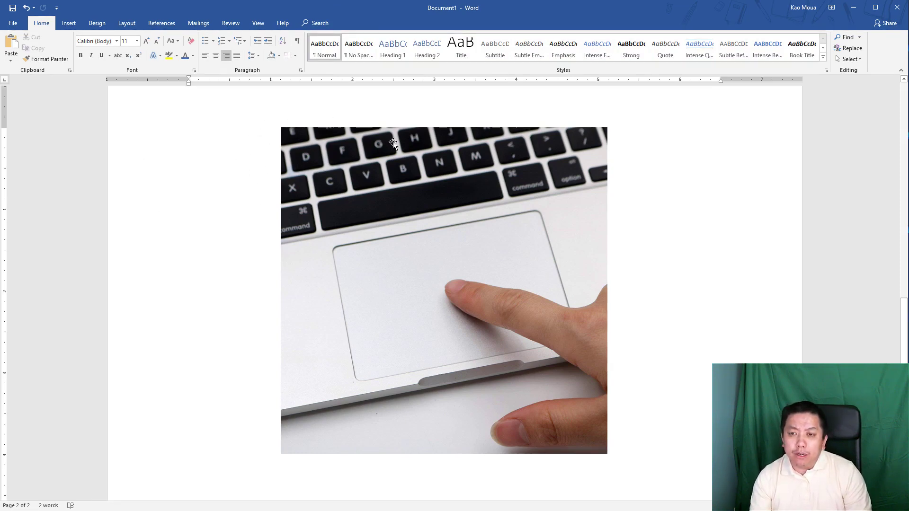
click(368, 175)
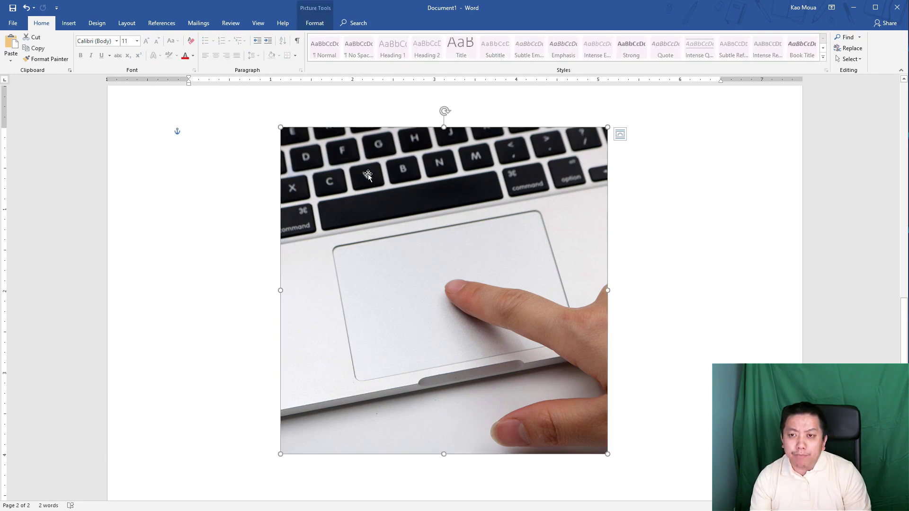
- Preview the Corrections, Color and Artistic Effects galleries for the photo without applying any
click(316, 28)
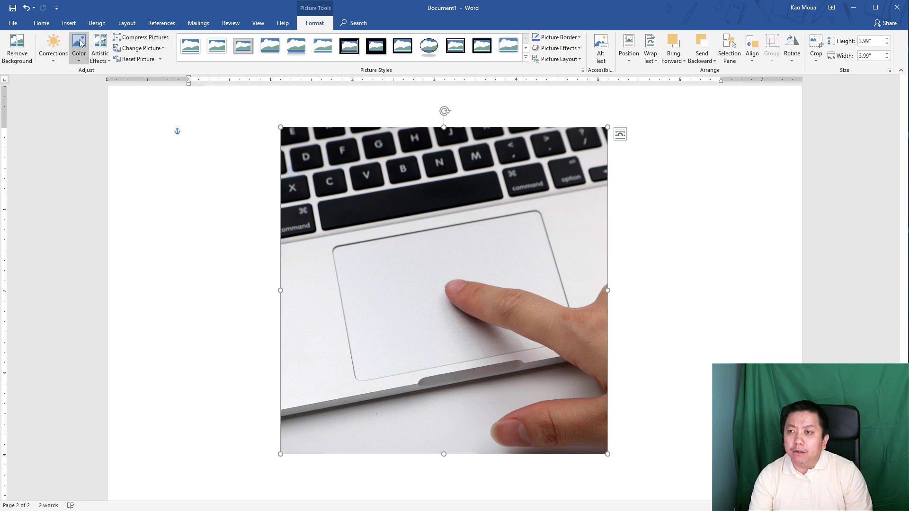
click(58, 58)
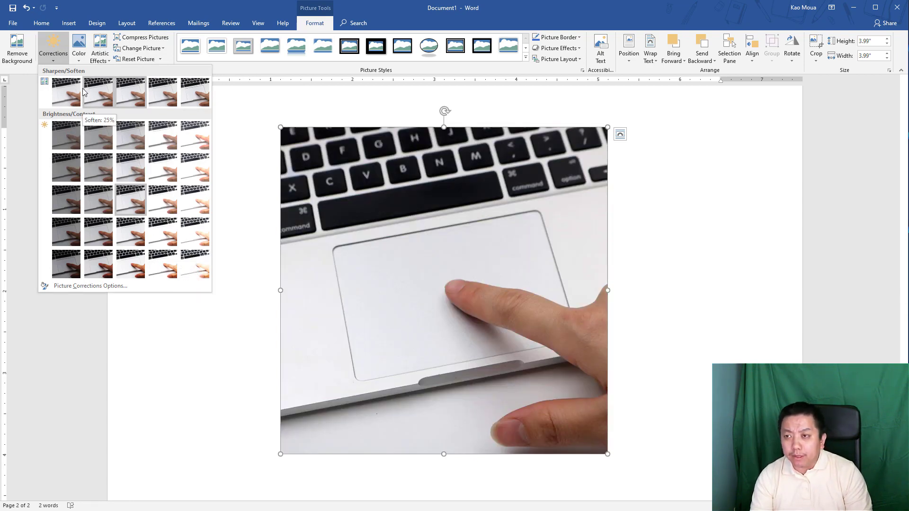
click(81, 58)
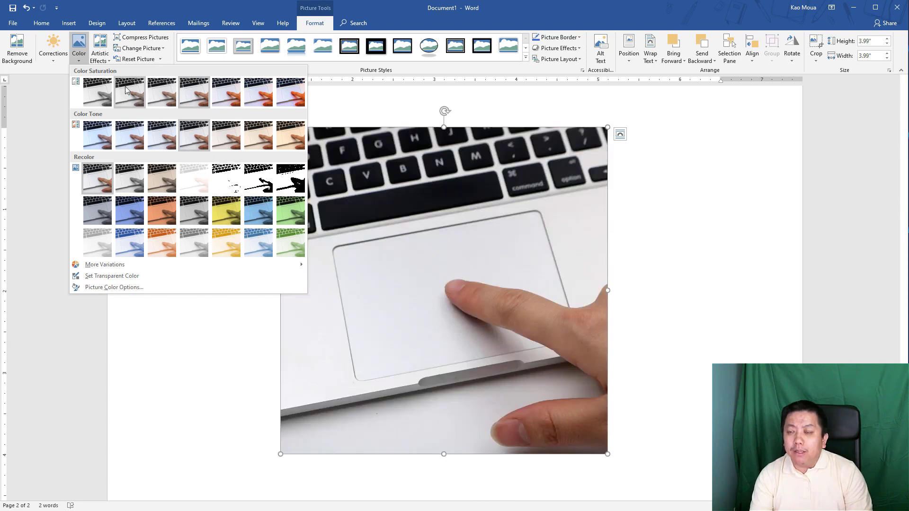
click(100, 61)
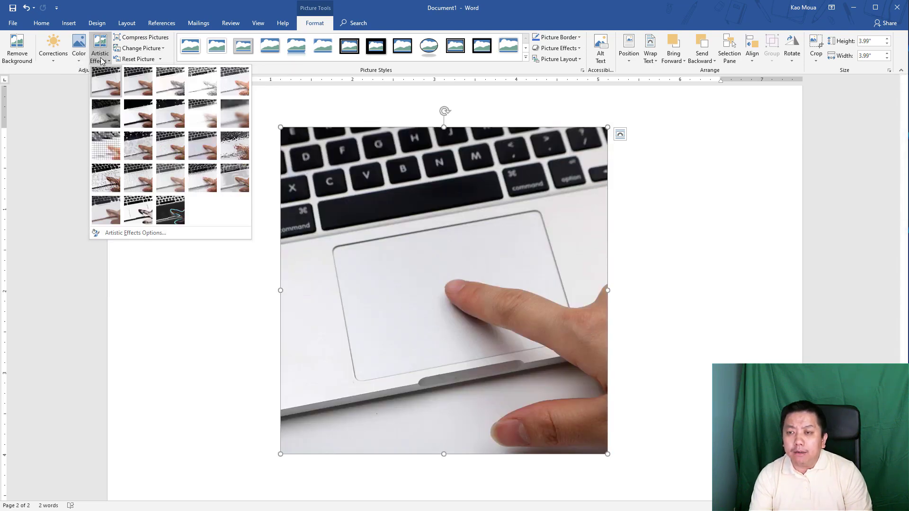
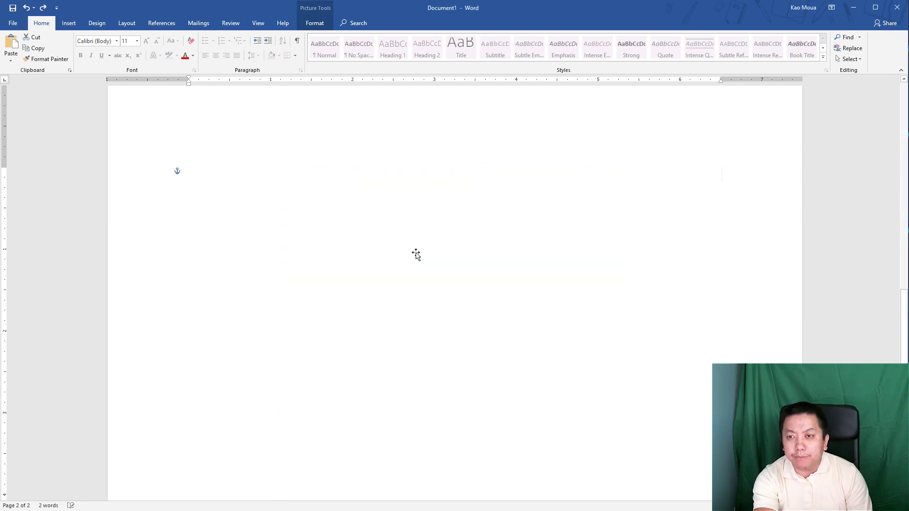
- Left-align the empty paragraph on page 2 and insert a one-row, two-column table there
click(381, 280)
scroll(376, 282, up, 3)
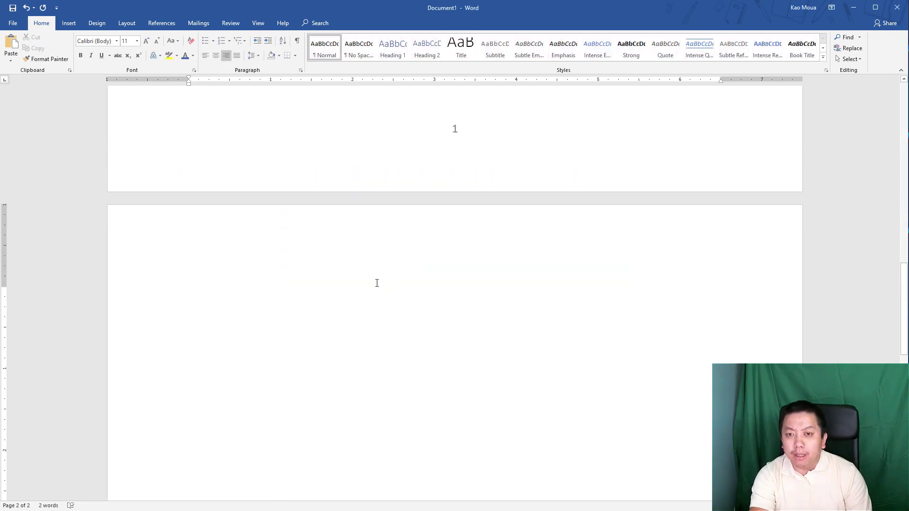
click(205, 55)
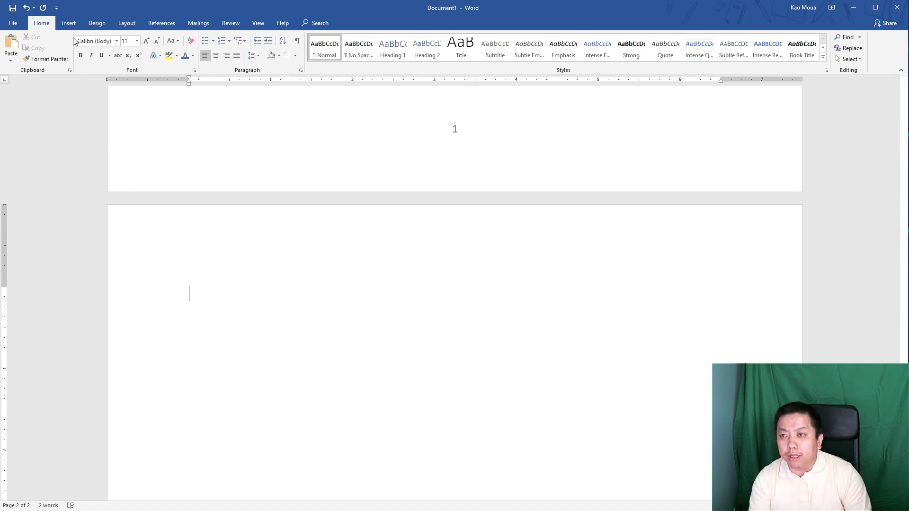
click(69, 26)
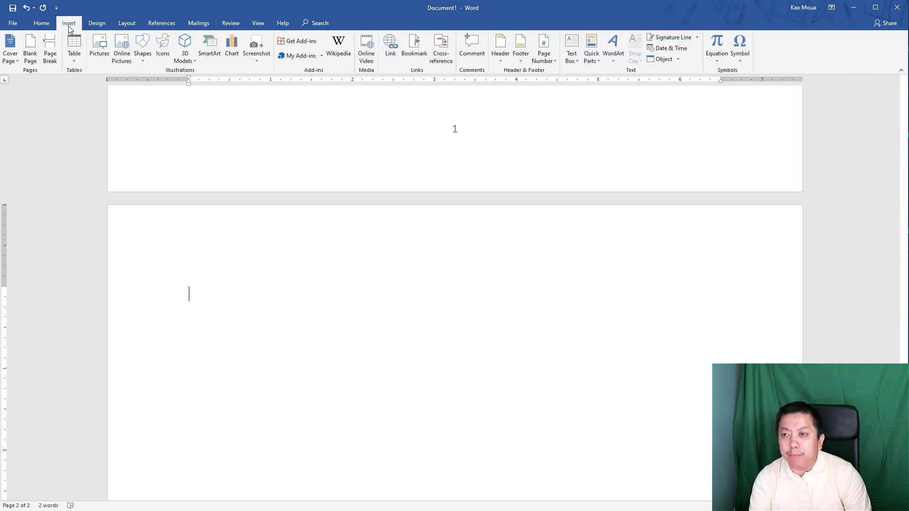
click(78, 58)
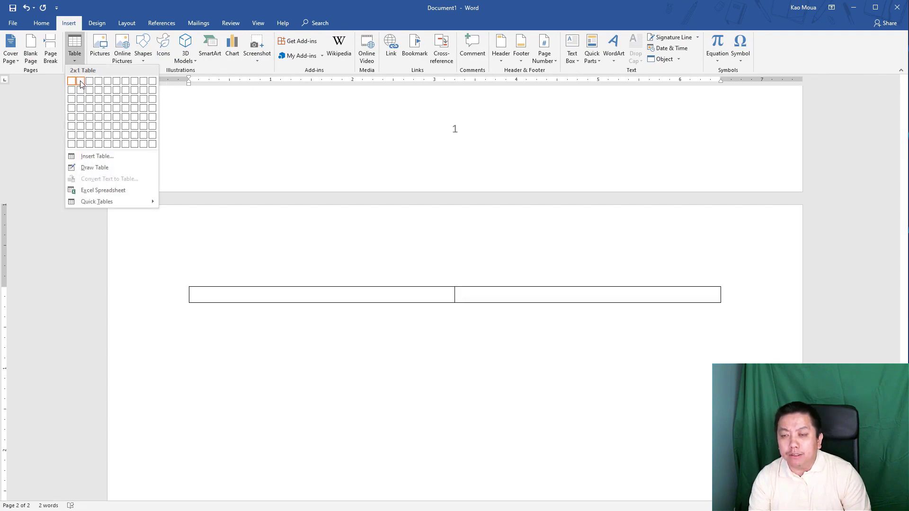
click(81, 81)
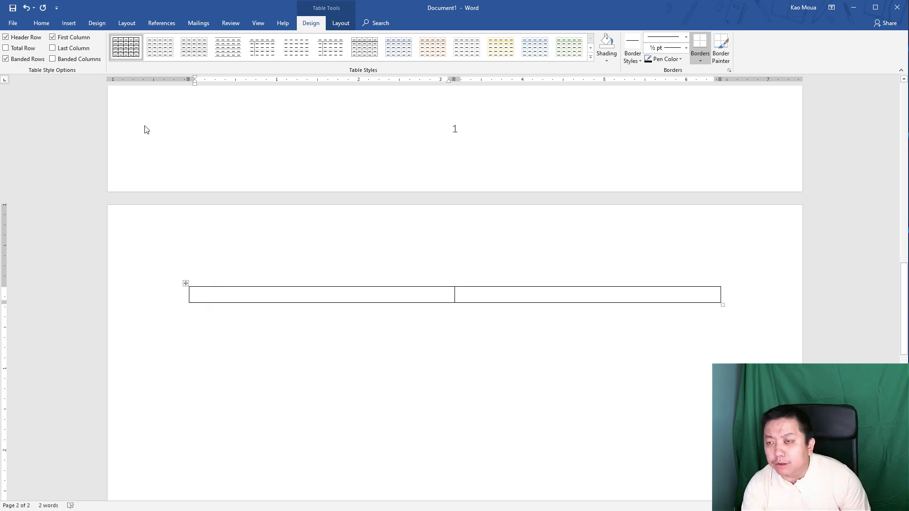
click(68, 25)
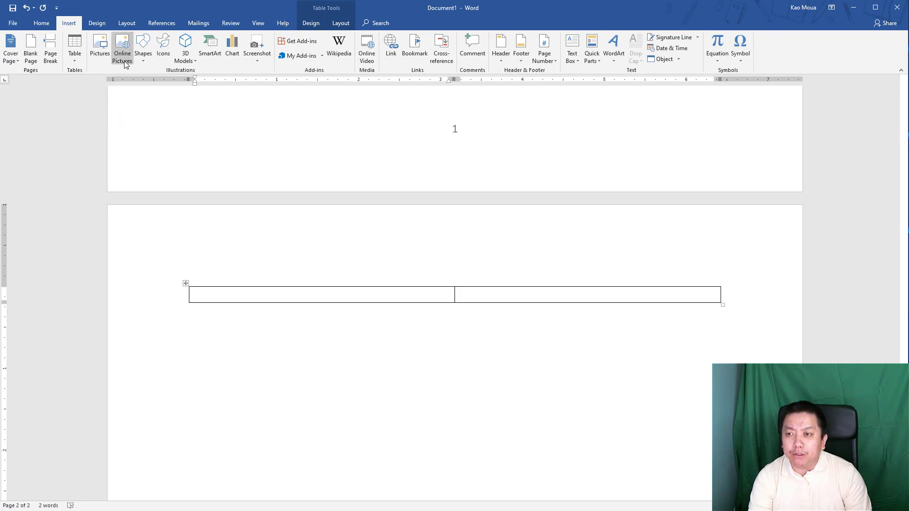
- Insert the grey kitten photo from an Online Pictures search for 'cat' into the table
click(124, 61)
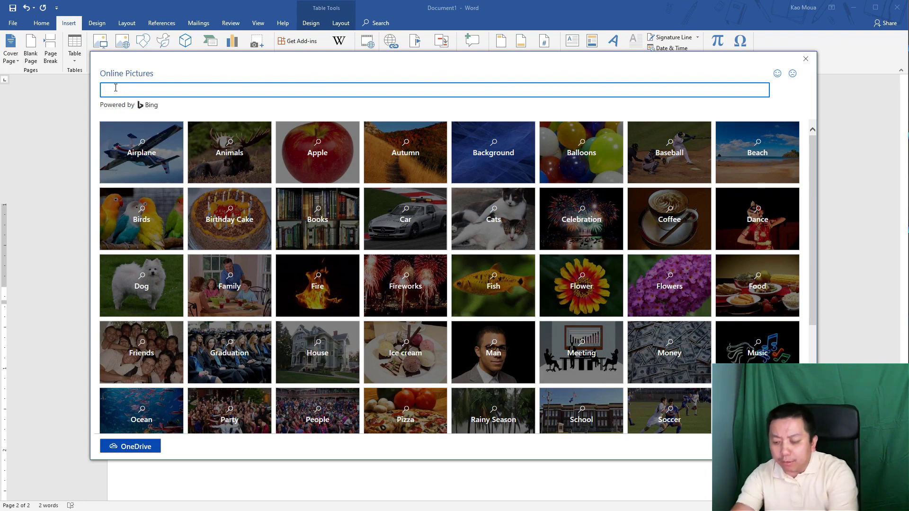
text(cat)
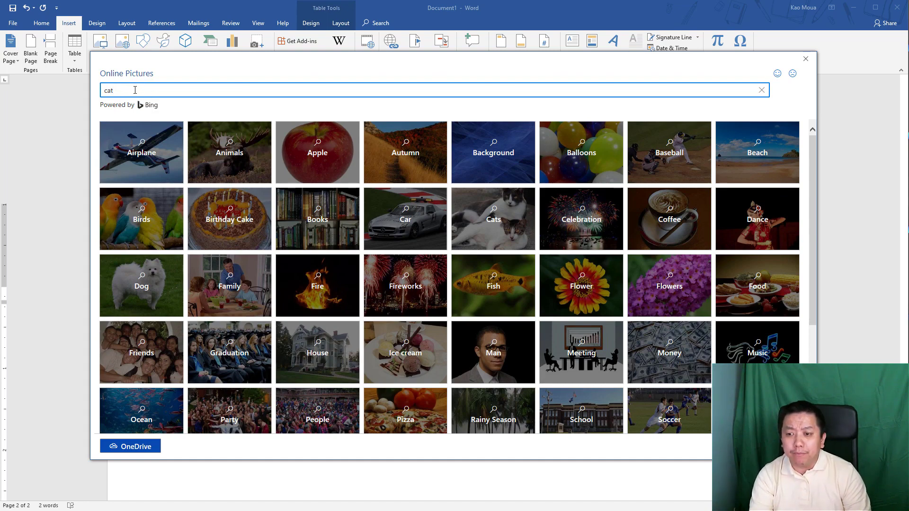
key(Return)
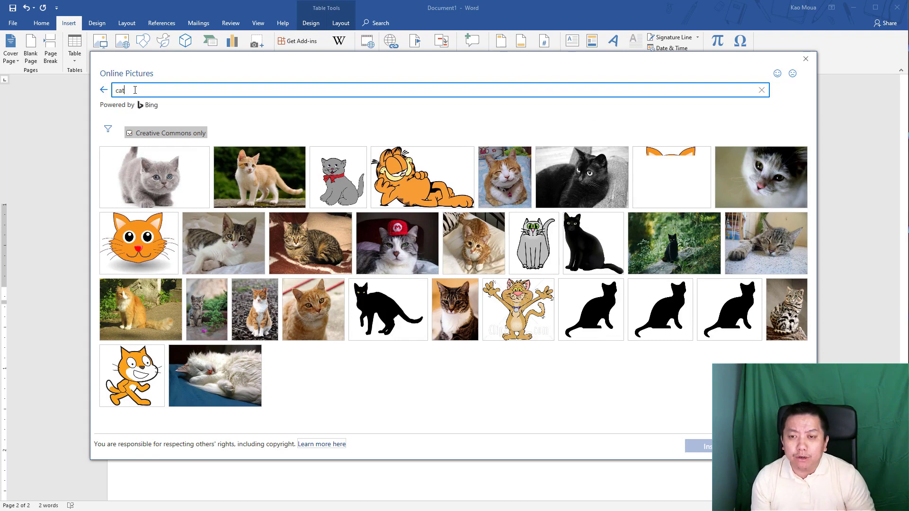
click(161, 185)
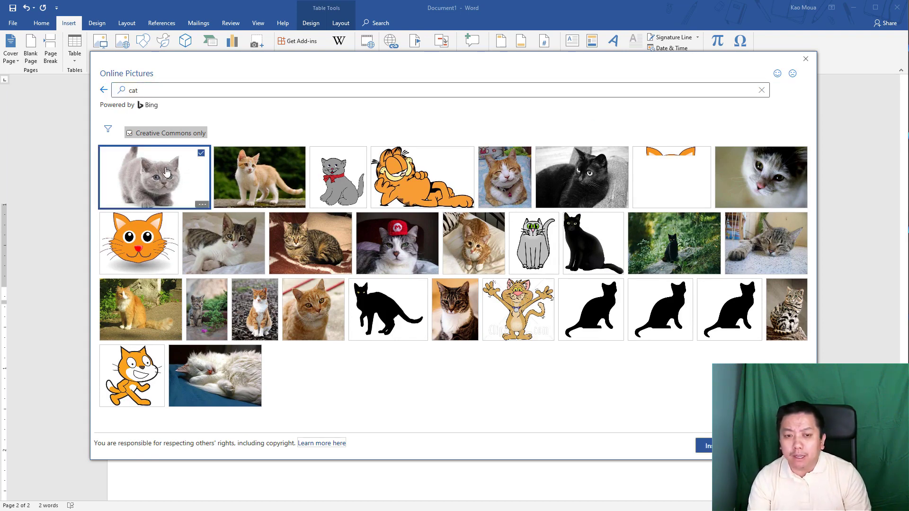
click(705, 445)
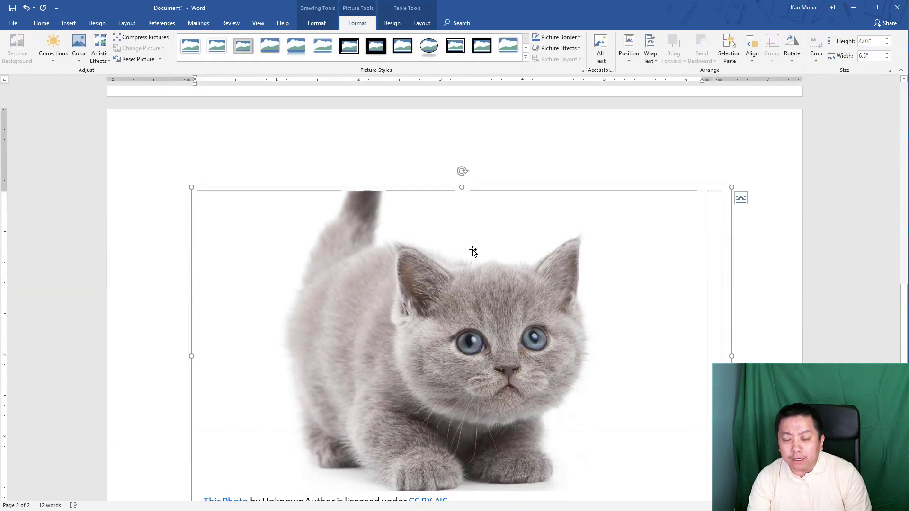
scroll(480, 393, down, 2)
scroll(484, 383, up, 1)
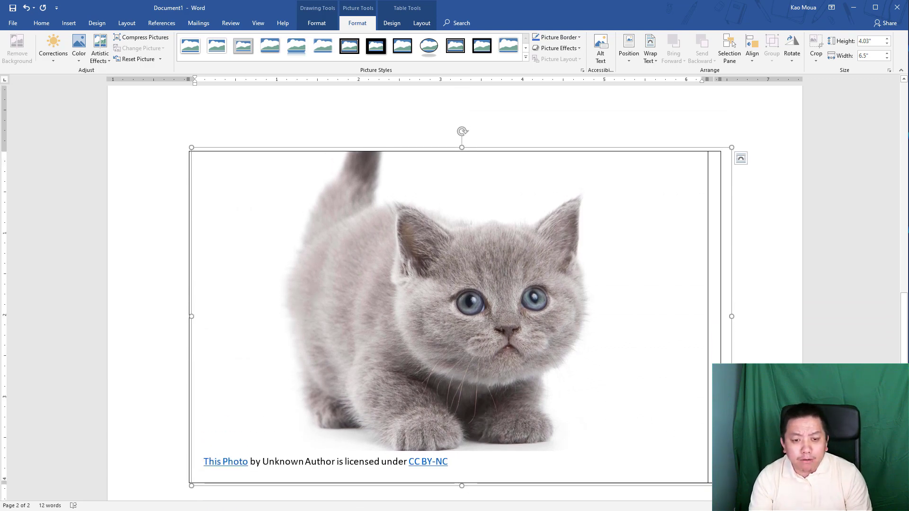
- Shrink the kitten photo to fit the left cell, centre it there, and move to the right cell
click(547, 333)
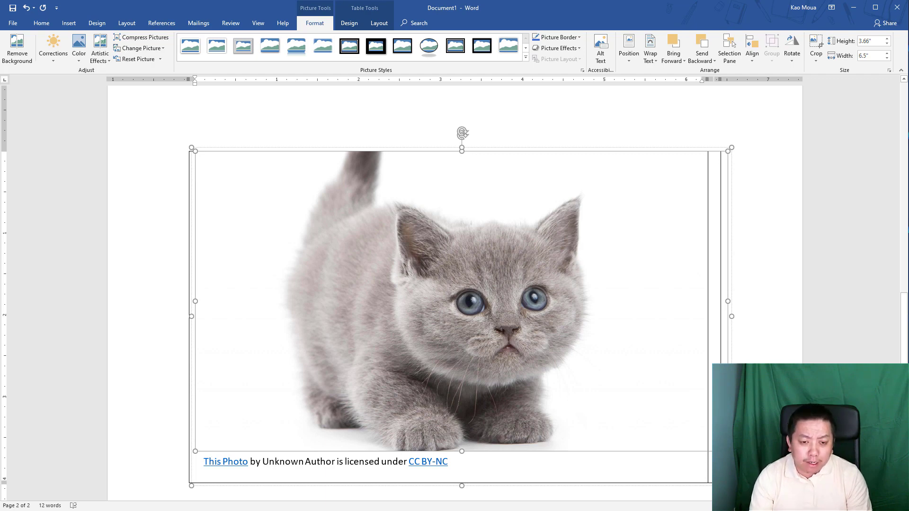
drag(727, 451, 319, 238)
mouse_move(302, 227)
mouse_down()
mouse_move(336, 248)
mouse_move(365, 249)
mouse_move(347, 255)
mouse_up()
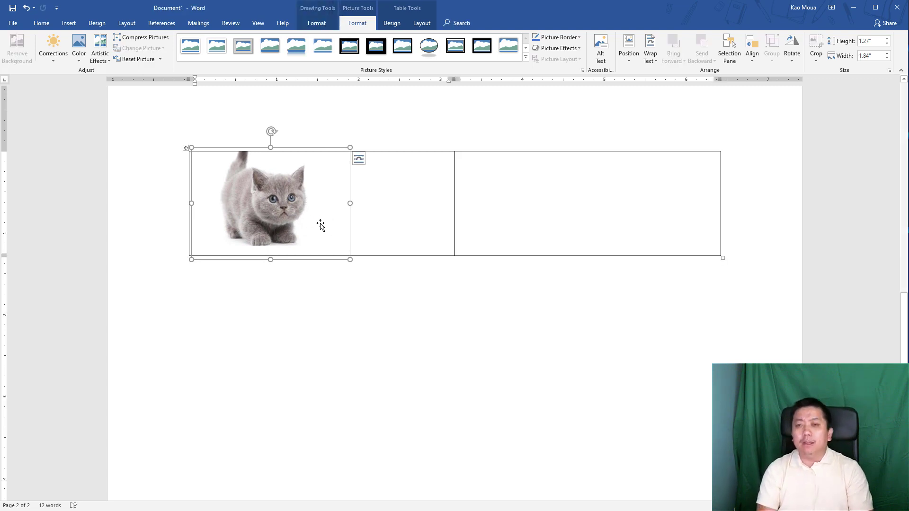
scroll(333, 265, up, 2)
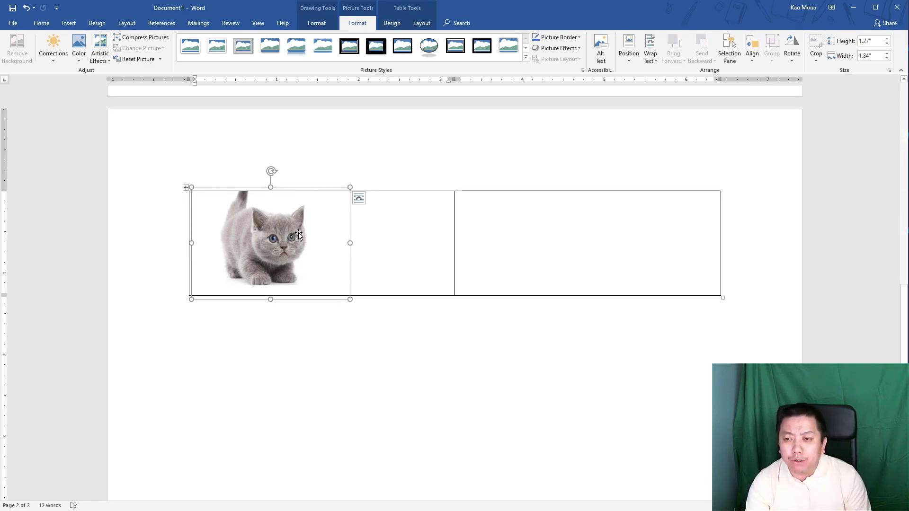
click(335, 223)
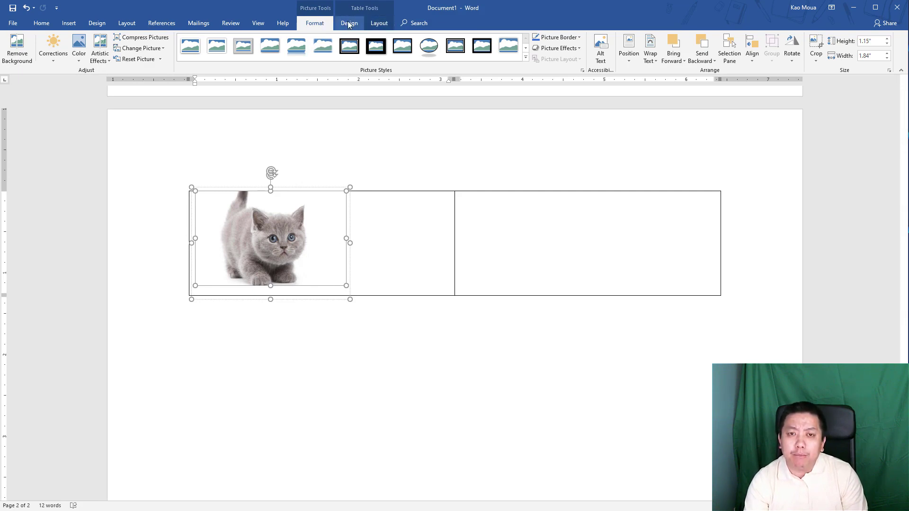
click(380, 23)
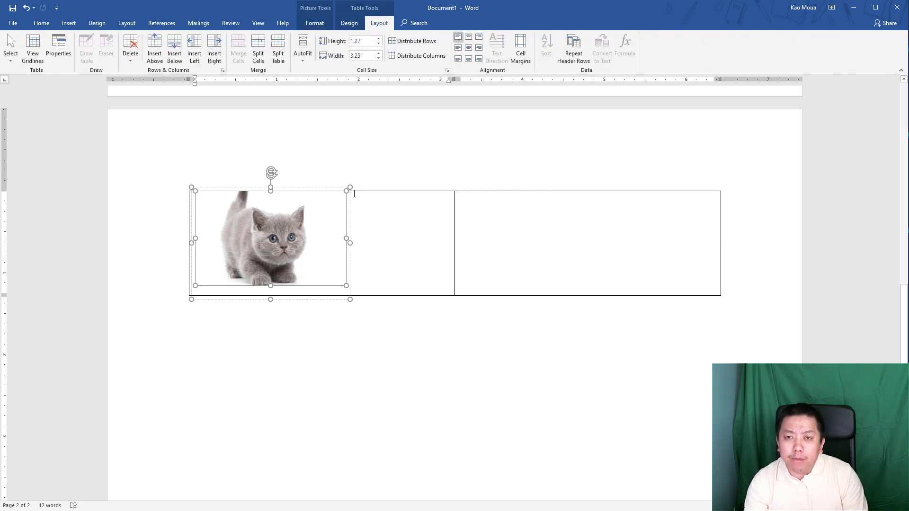
click(467, 50)
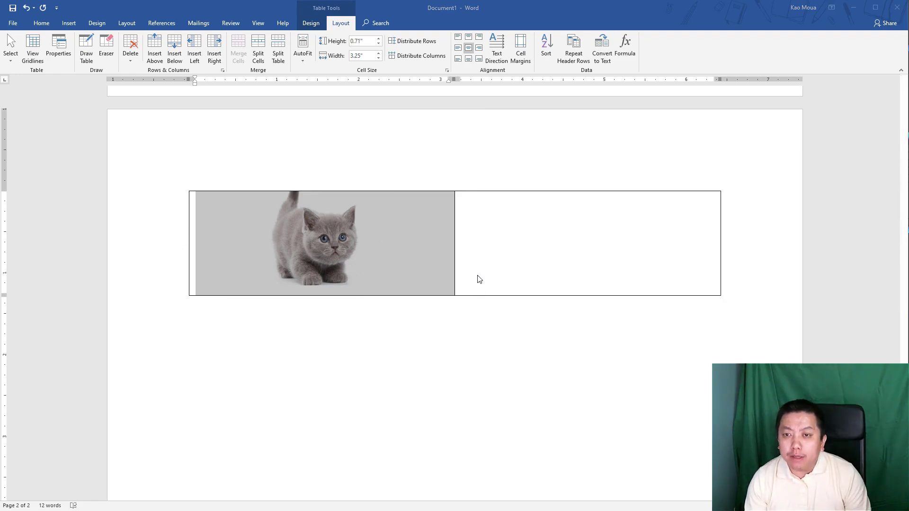
click(492, 239)
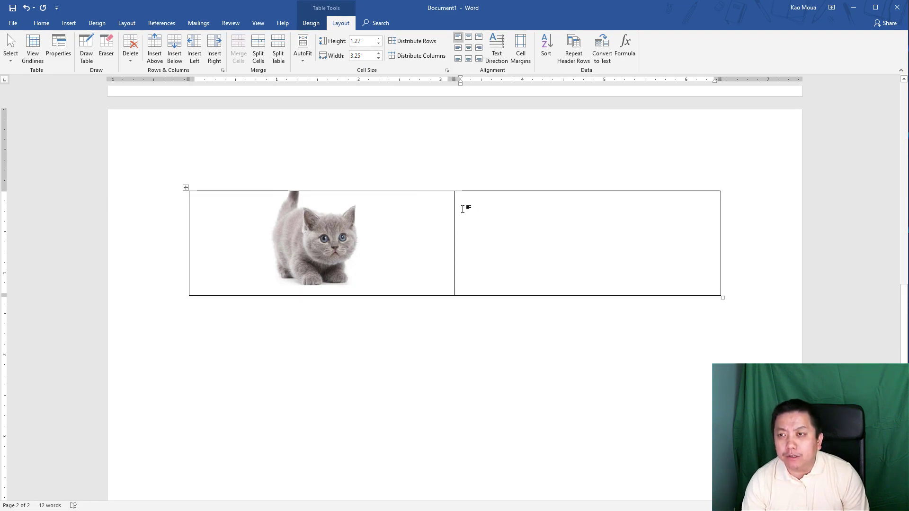
click(69, 22)
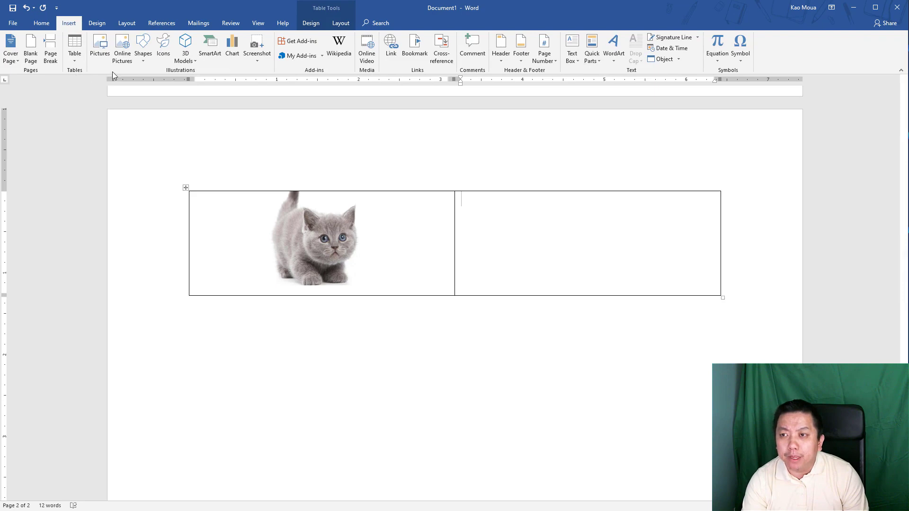
- Insert the white puppy photo from an Online Pictures search for 'dog' into the right cell
click(123, 56)
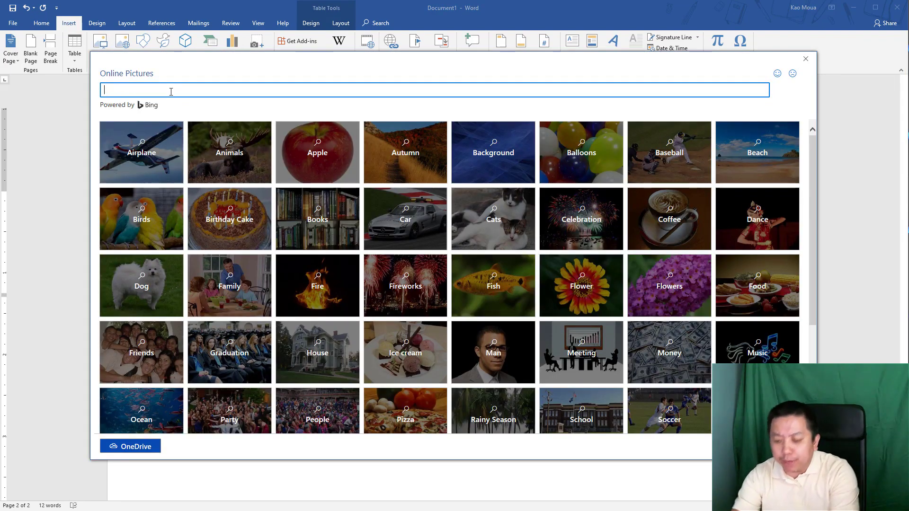
text(dog)
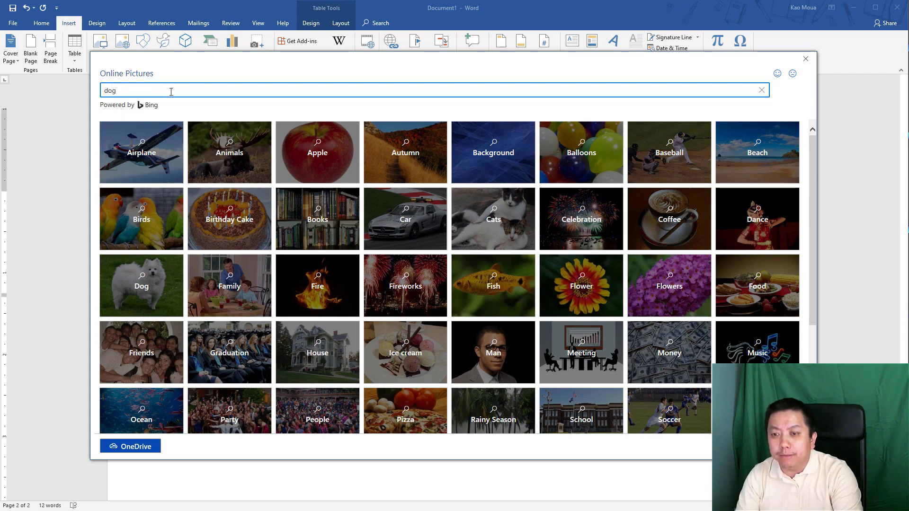
key(Return)
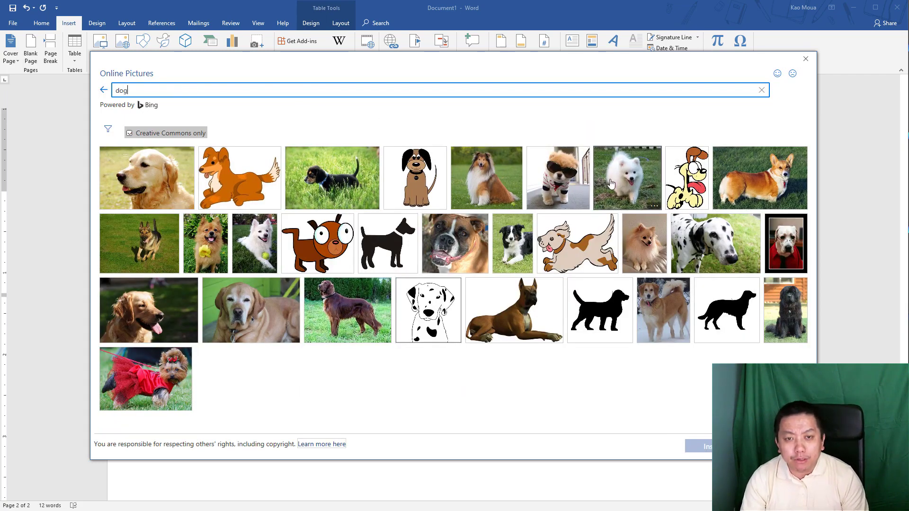
click(636, 181)
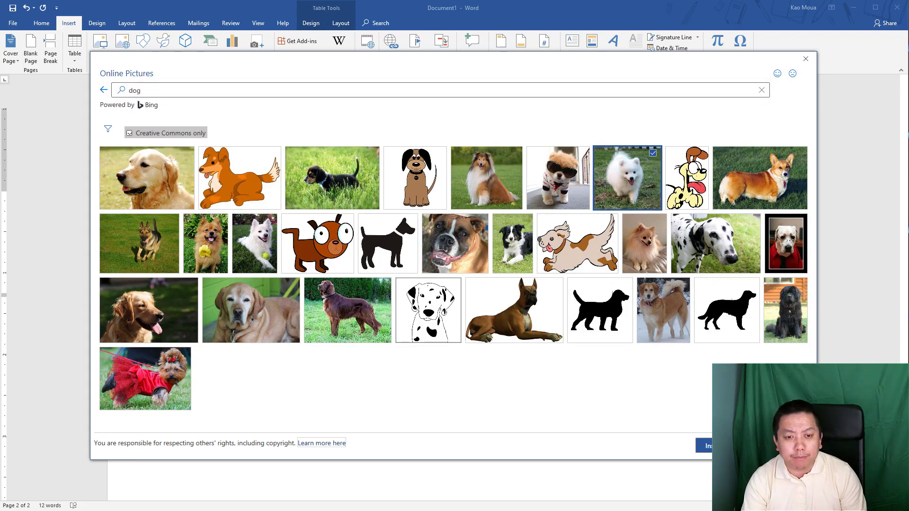
click(704, 445)
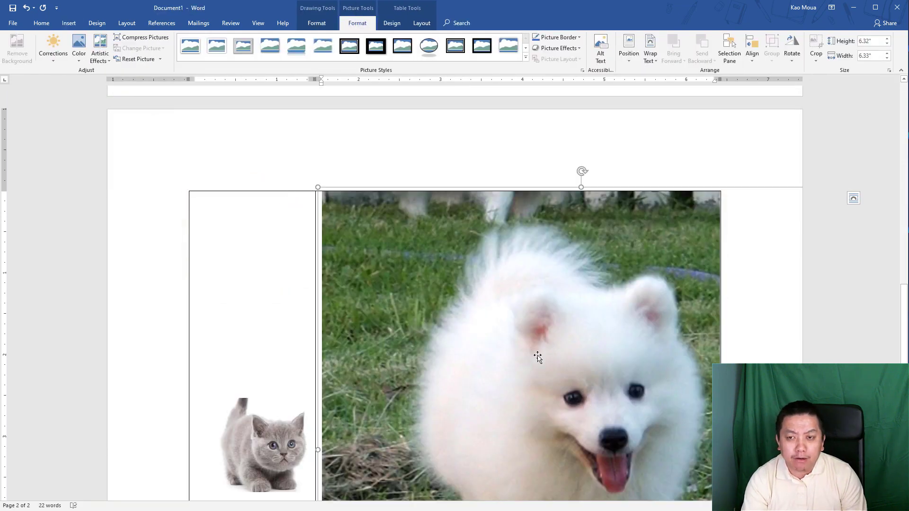
scroll(532, 393, down, 5)
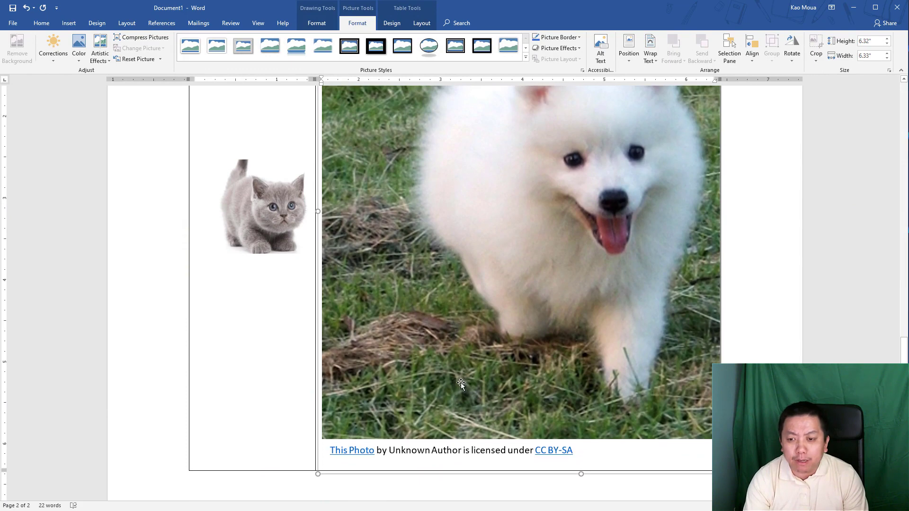
- Shrink the puppy photo to fit its cell and centre it there
click(518, 368)
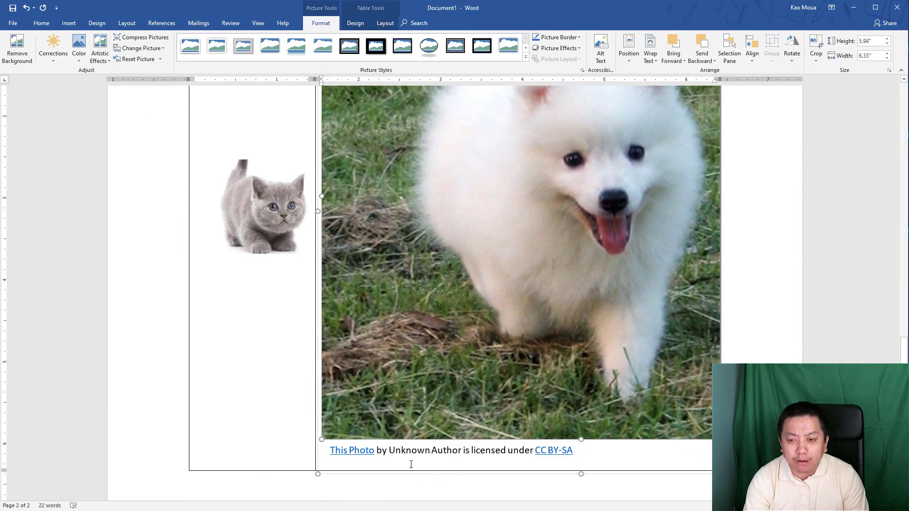
drag(318, 475, 588, 125)
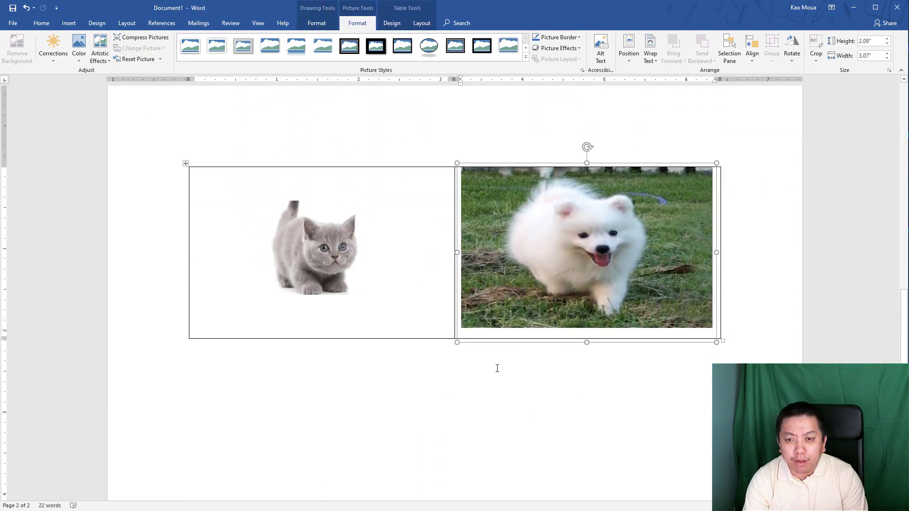
drag(456, 344, 495, 301)
scroll(494, 328, up, 1)
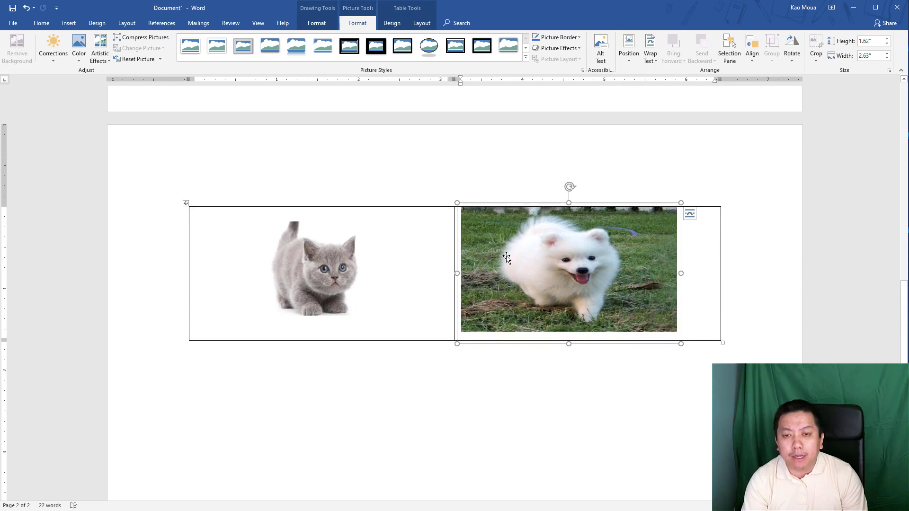
click(506, 258)
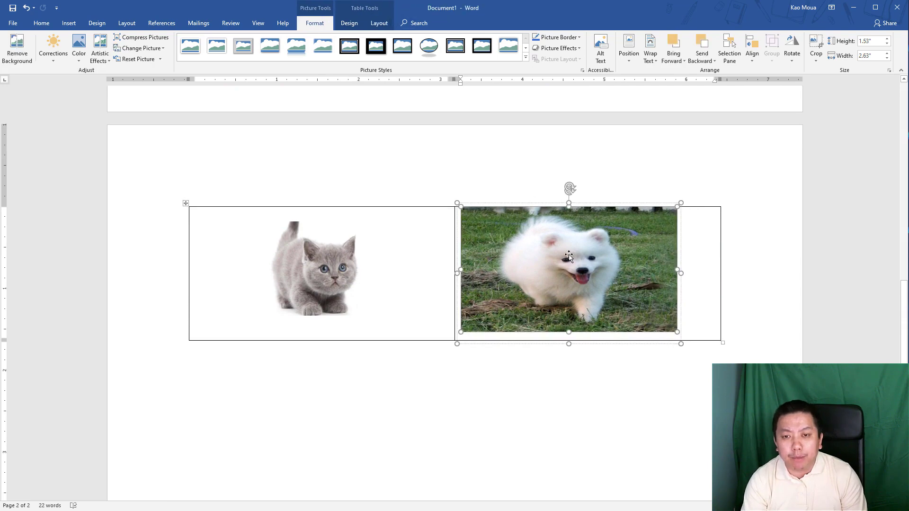
click(376, 24)
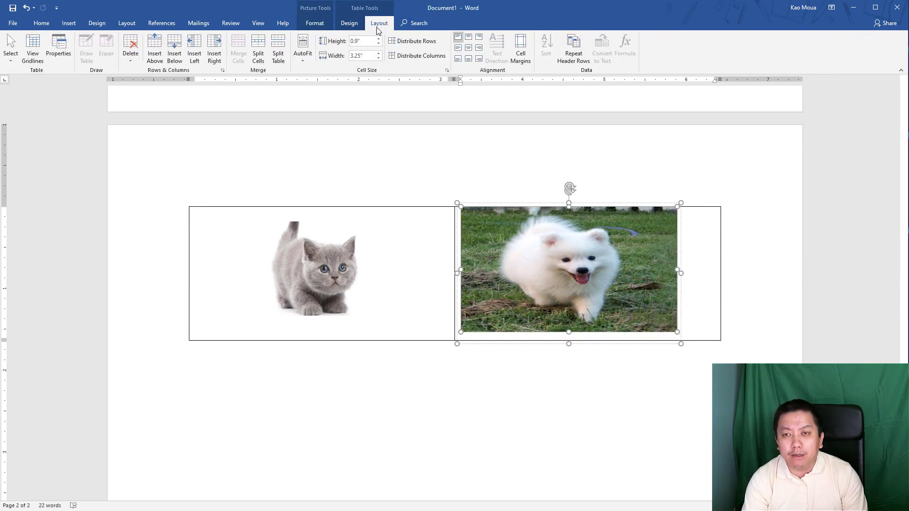
click(468, 49)
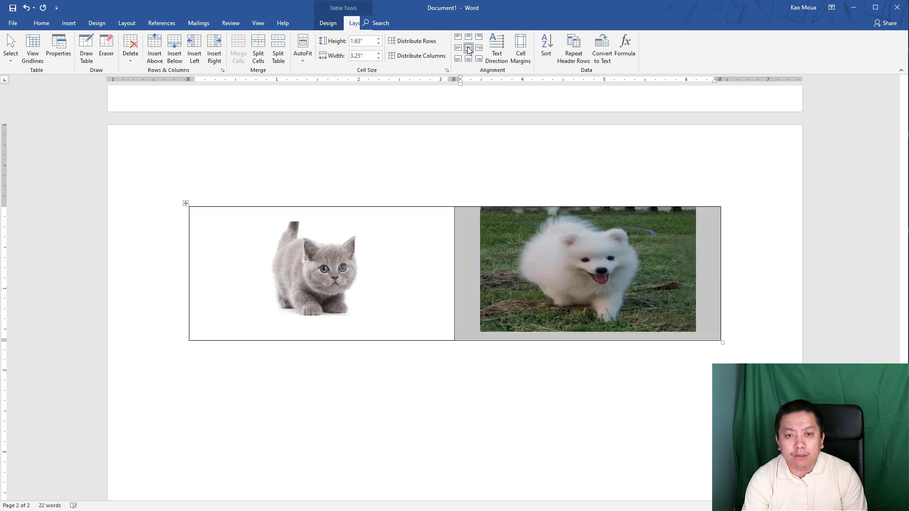
click(606, 309)
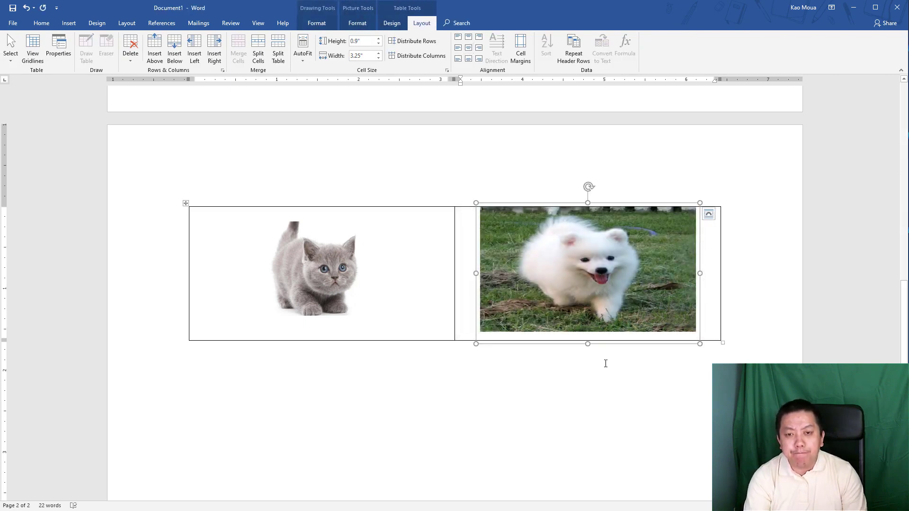
click(598, 385)
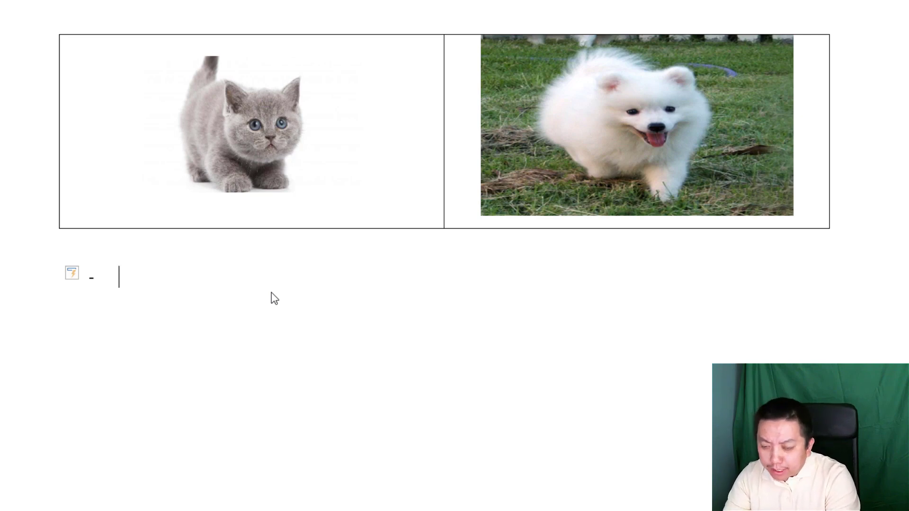
- Type Cat, Dog, Horse, Pig and Cow as separate items of the dash list
text(t)
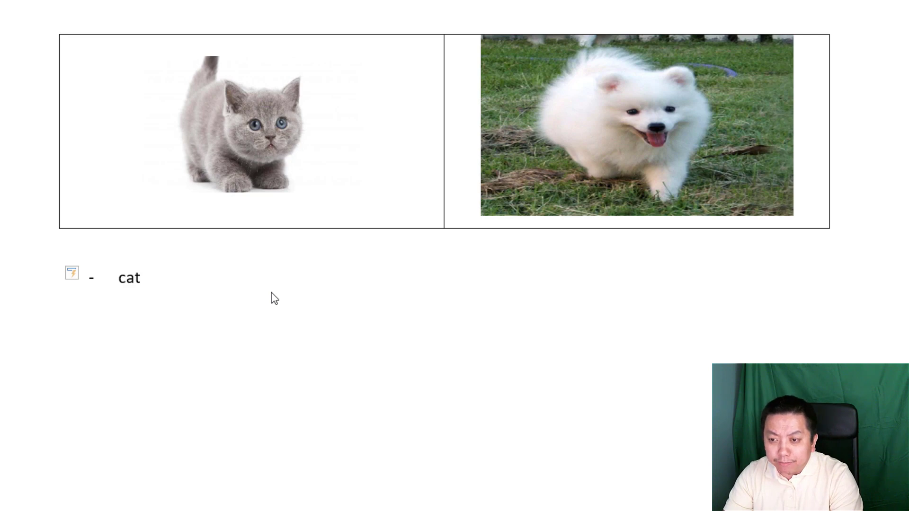
key(Return)
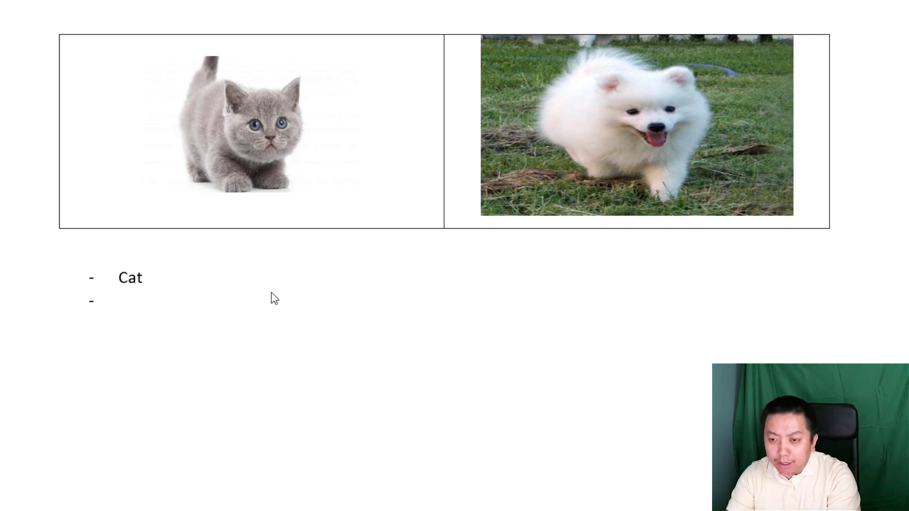
text(dog)
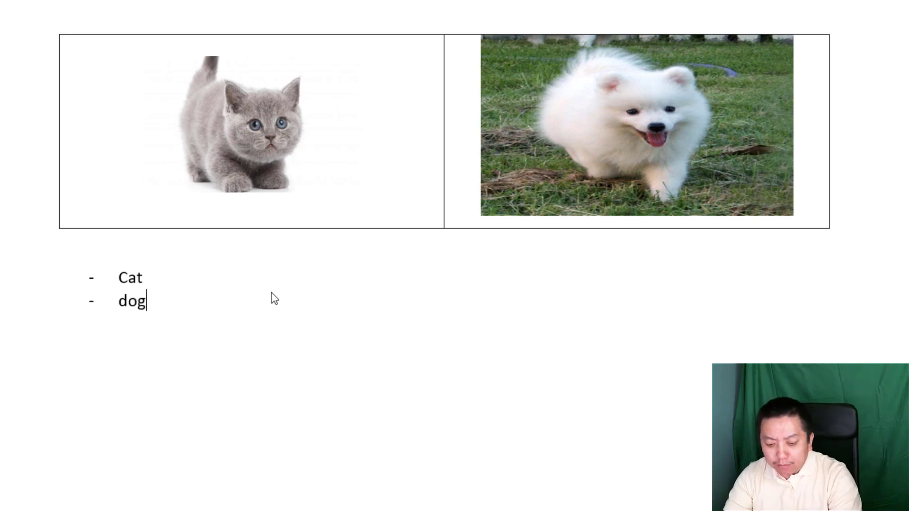
key(Return)
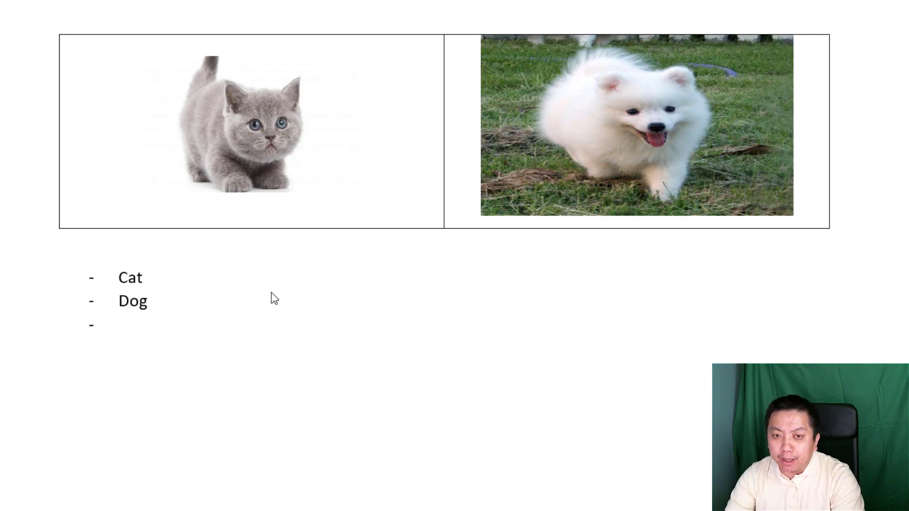
text(horse)
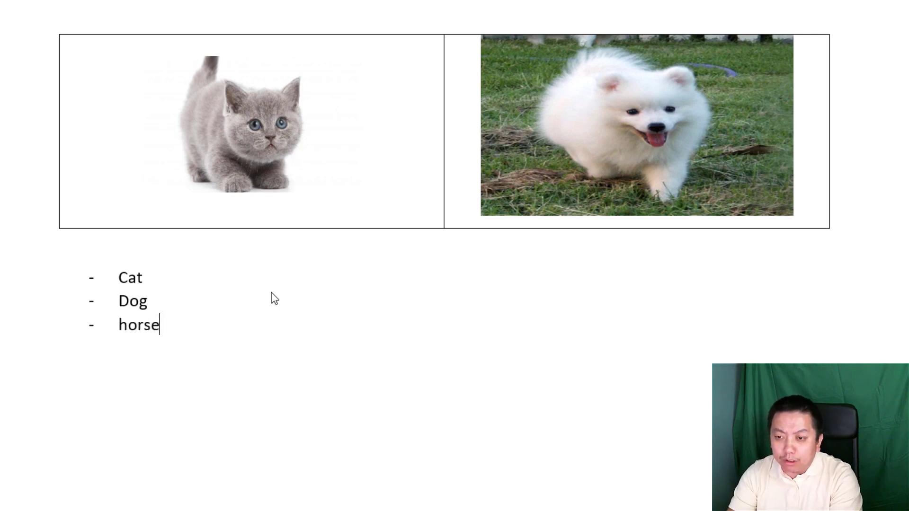
key(Return)
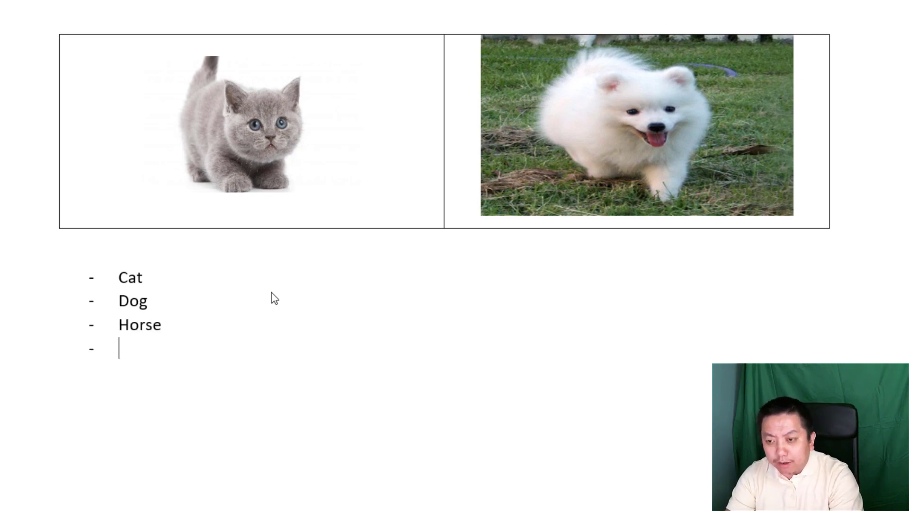
text(pig)
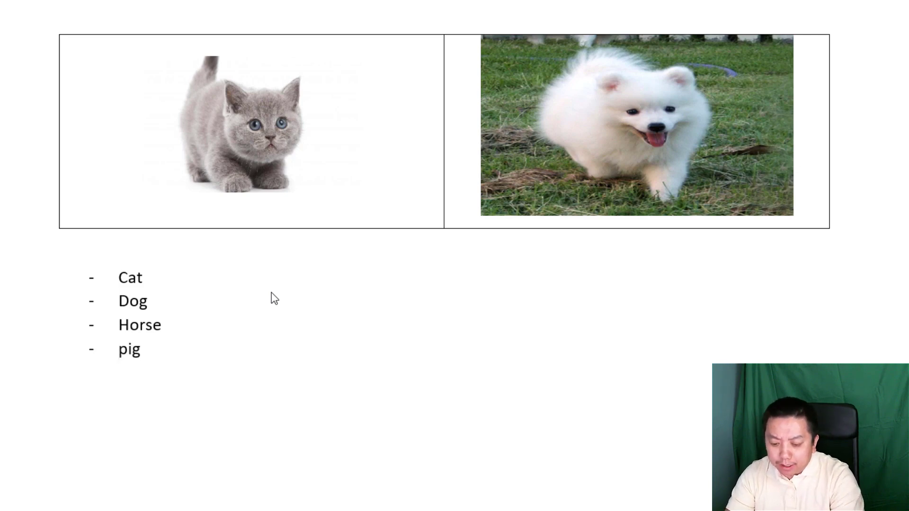
key(Return)
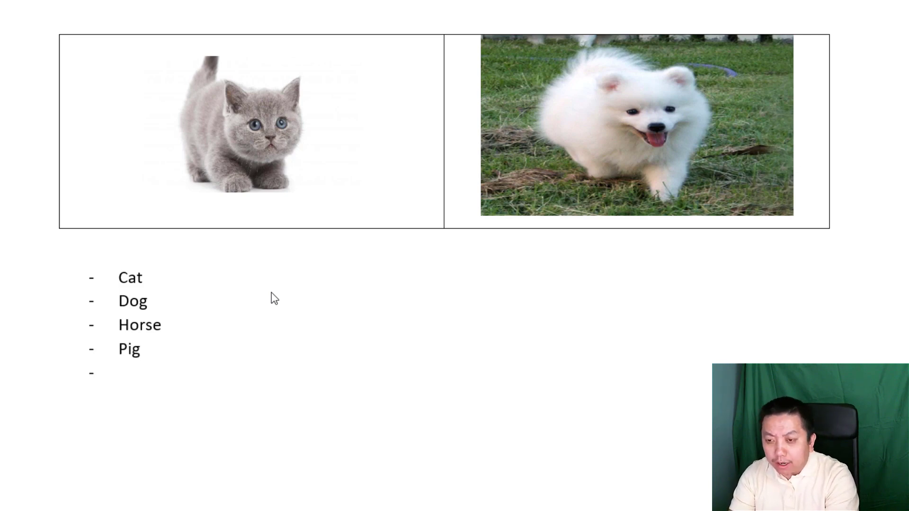
text(cow)
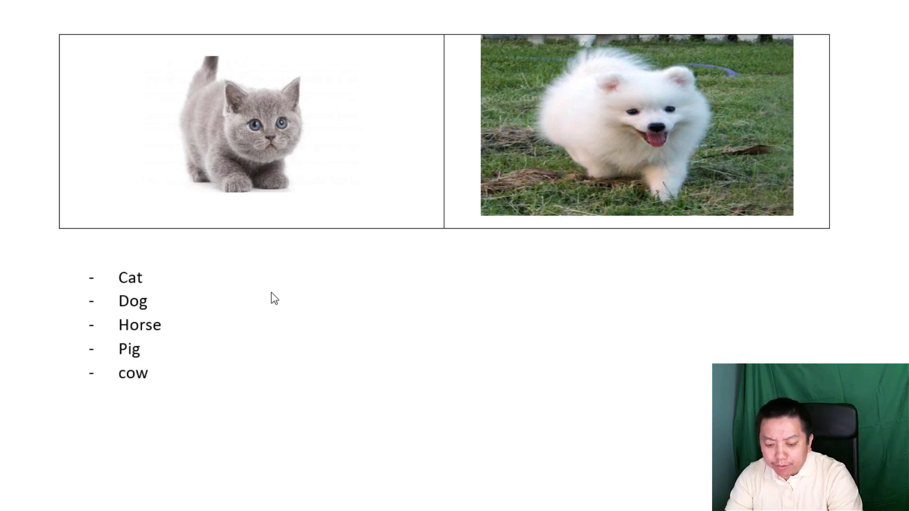
key(Return)
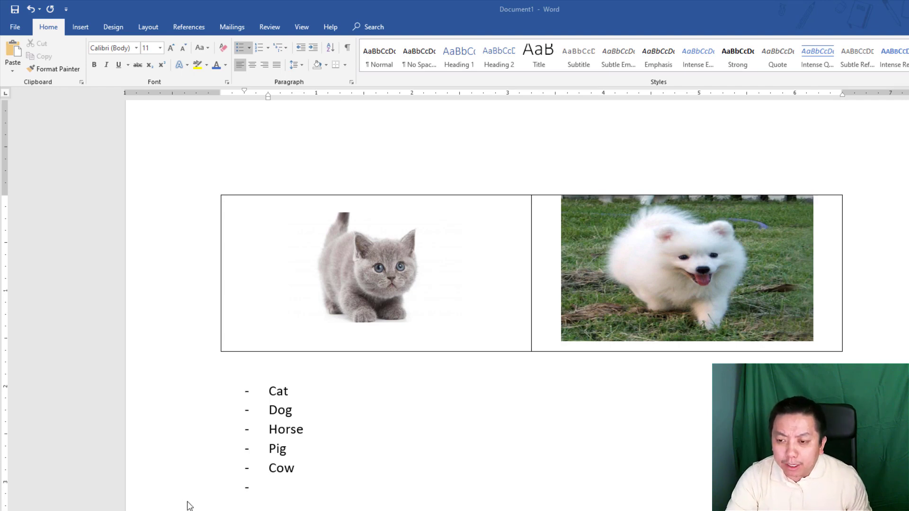
- Delete the dash list and start automatic numbering by typing '1.'
drag(166, 505, 159, 400)
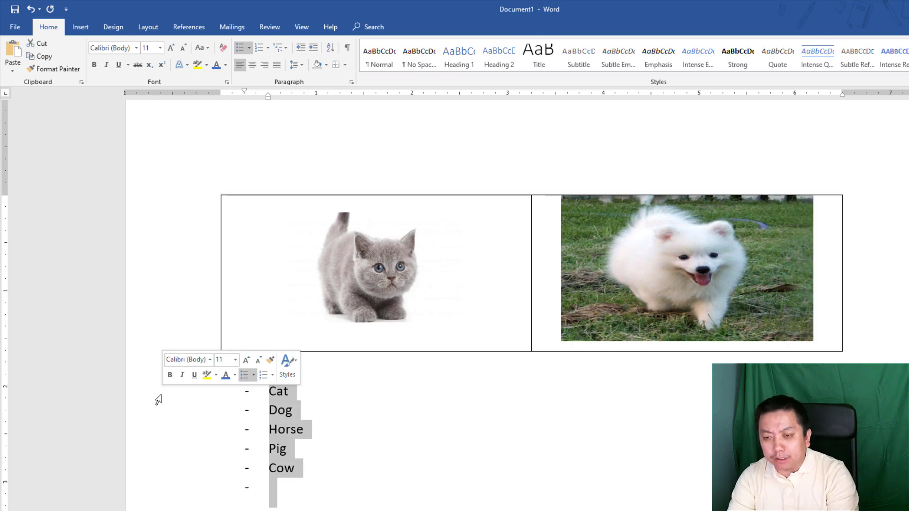
key(Delete)
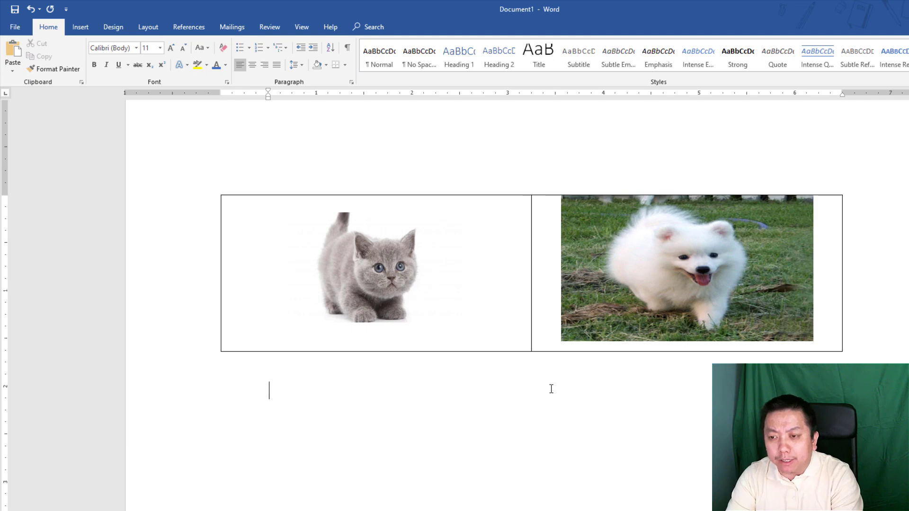
key(BackSpace)
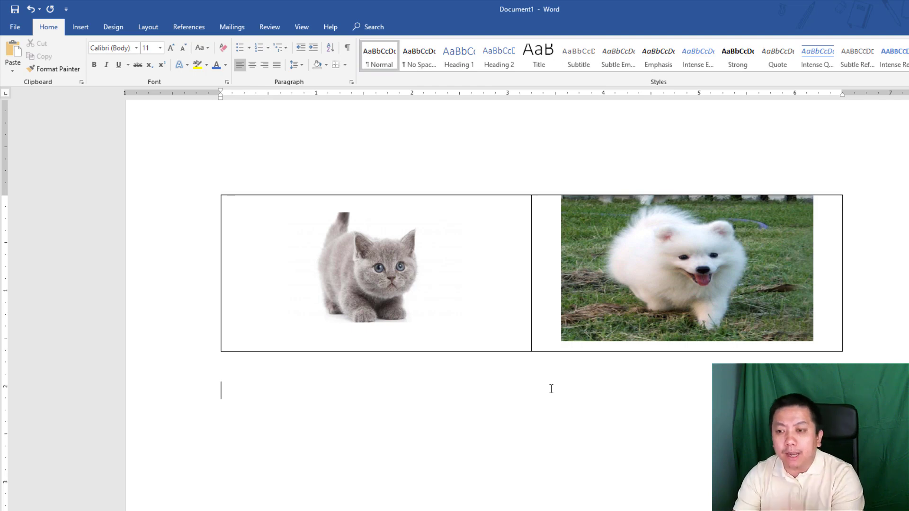
text(1)
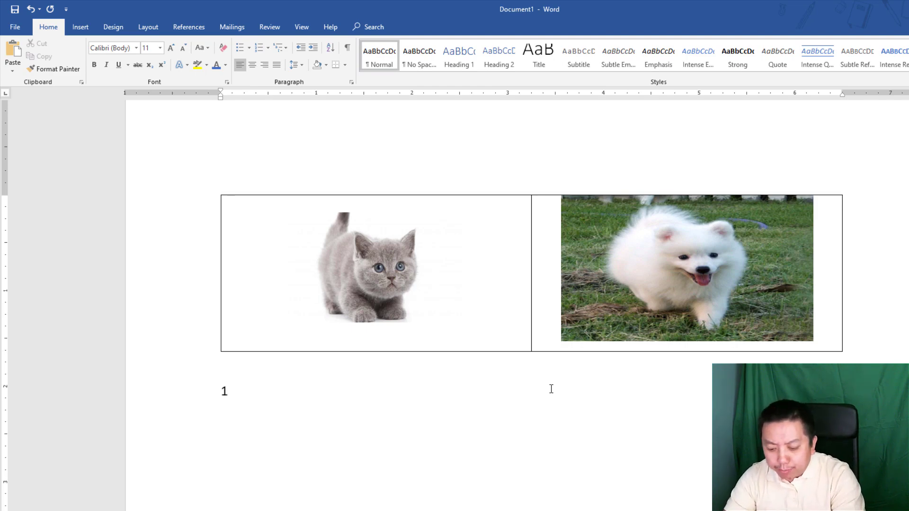
text(.)
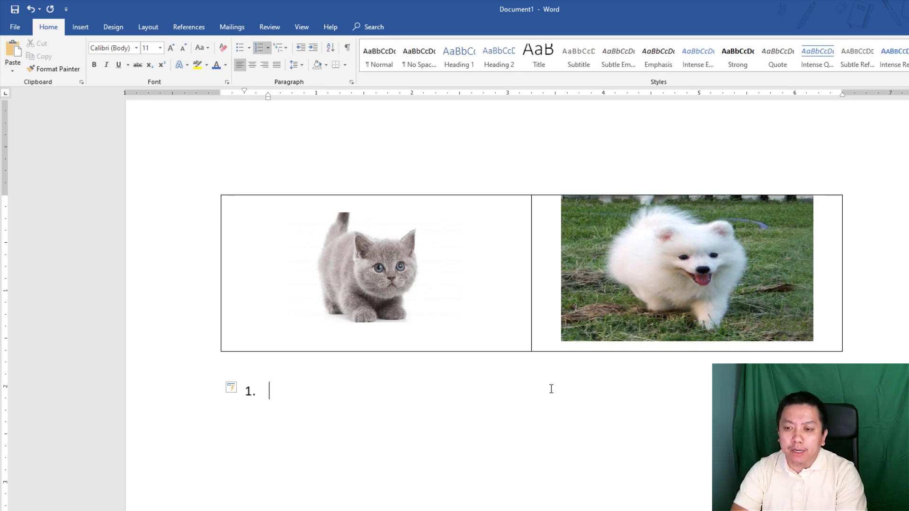
- Enter Cat, Dog, Horse, Pig and Cow as numbered items 1 to 5
text(cat)
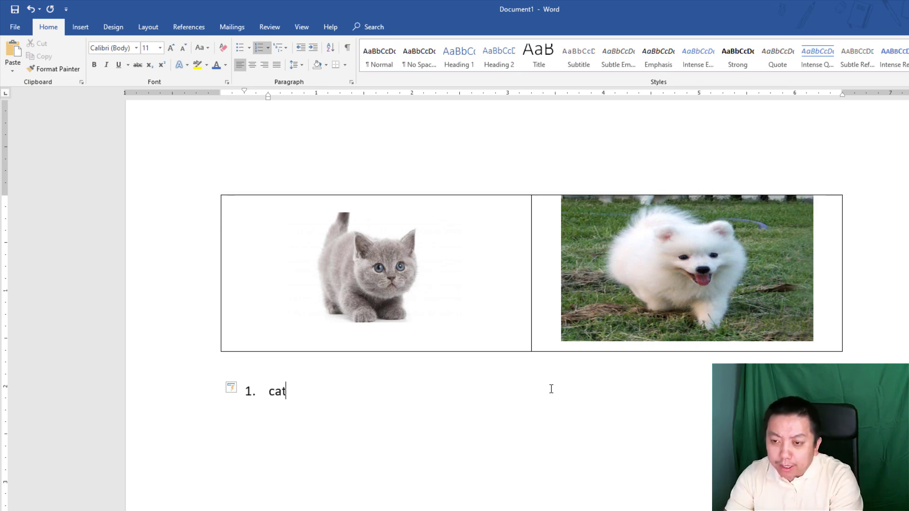
key(Return)
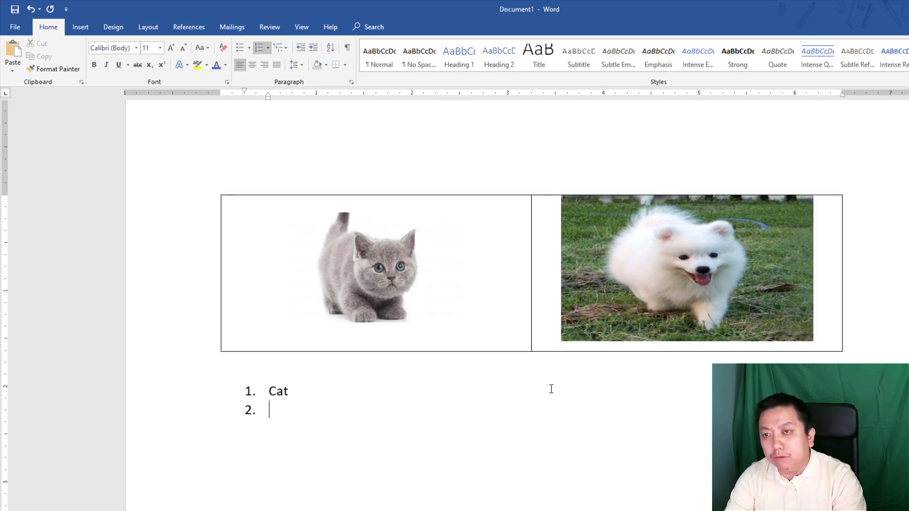
text(dog)
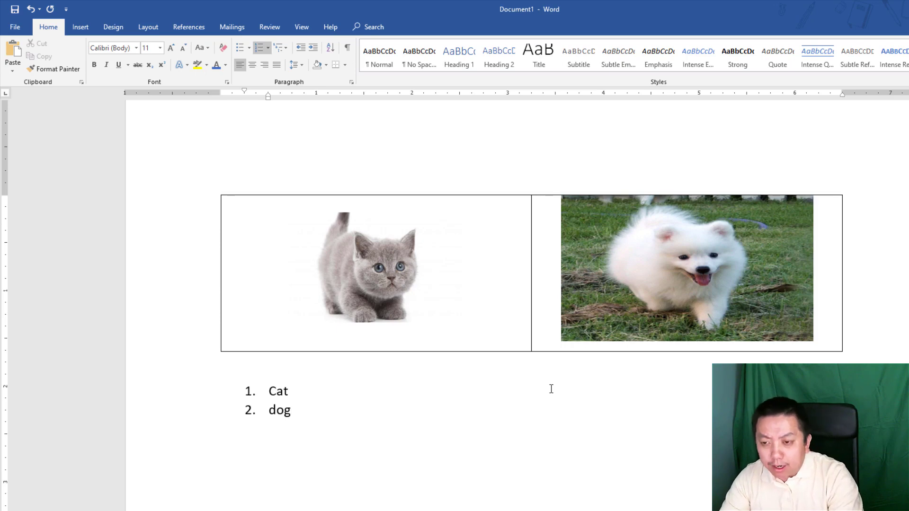
key(Return)
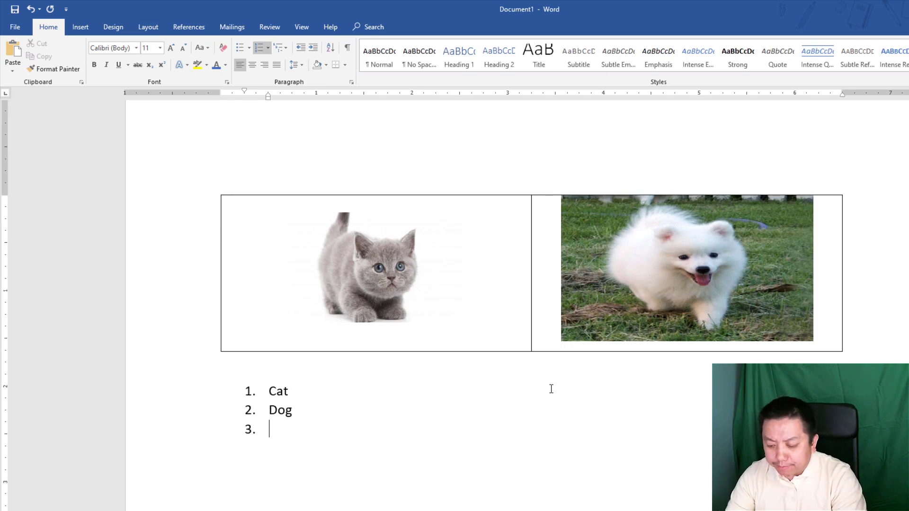
text(horse)
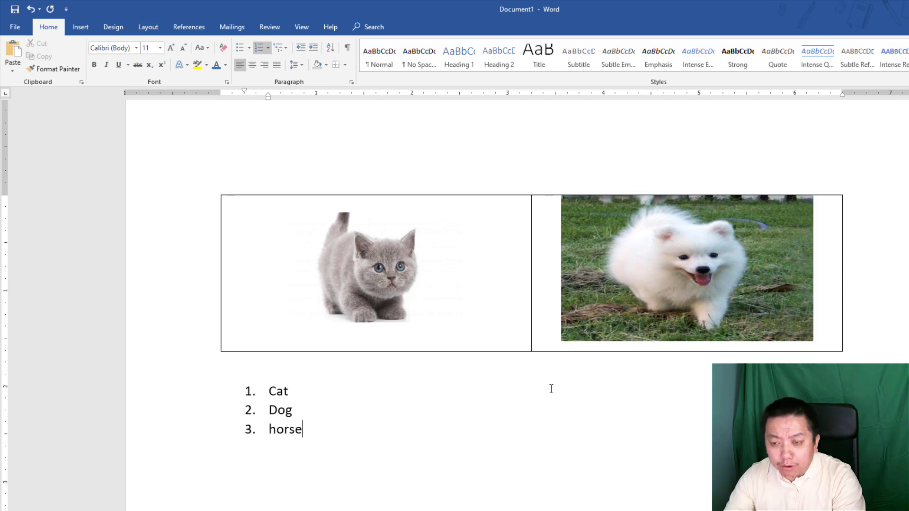
key(Return)
text(pig)
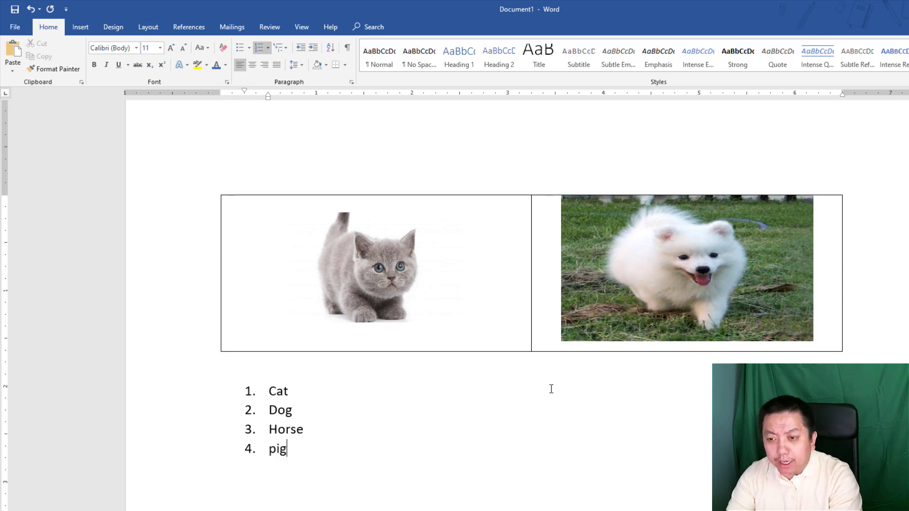
key(Return)
text(cow)
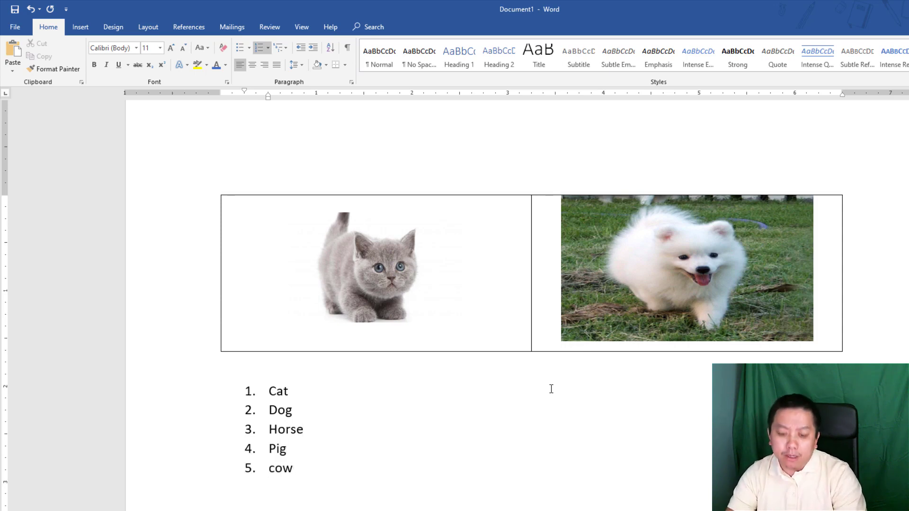
key(Return)
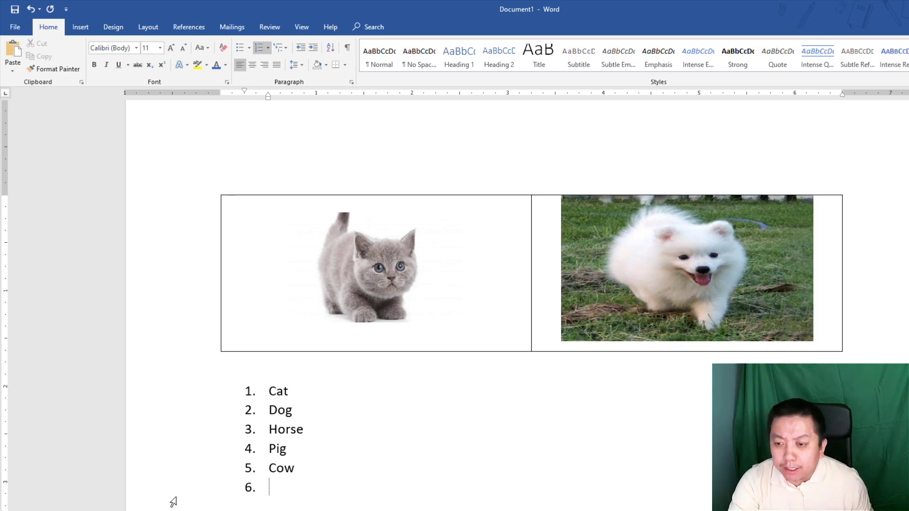
- Apply the checkmark bullet from the Bullet Library to the animal list, then reselect the list
drag(170, 505, 170, 398)
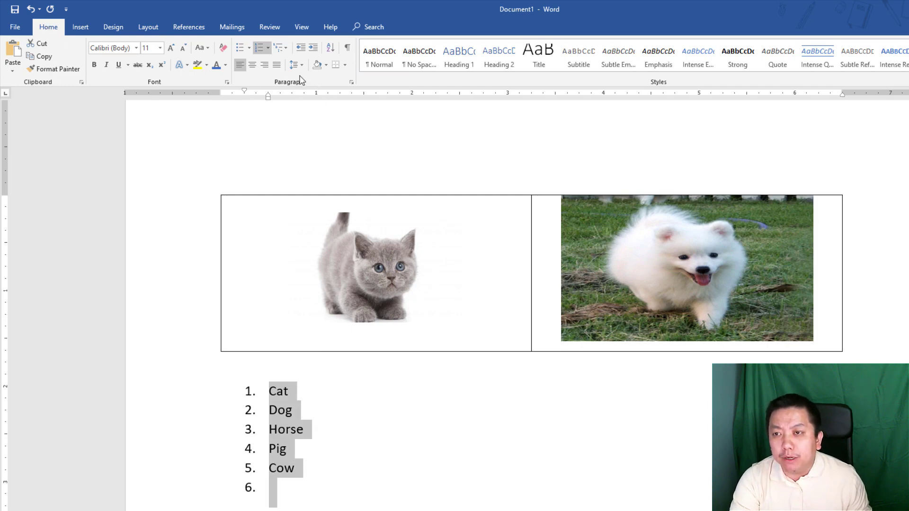
click(248, 48)
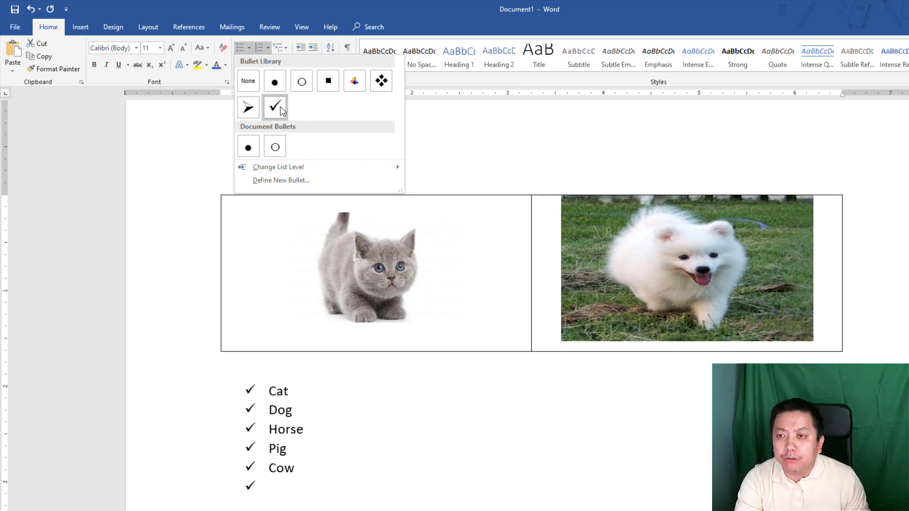
click(281, 110)
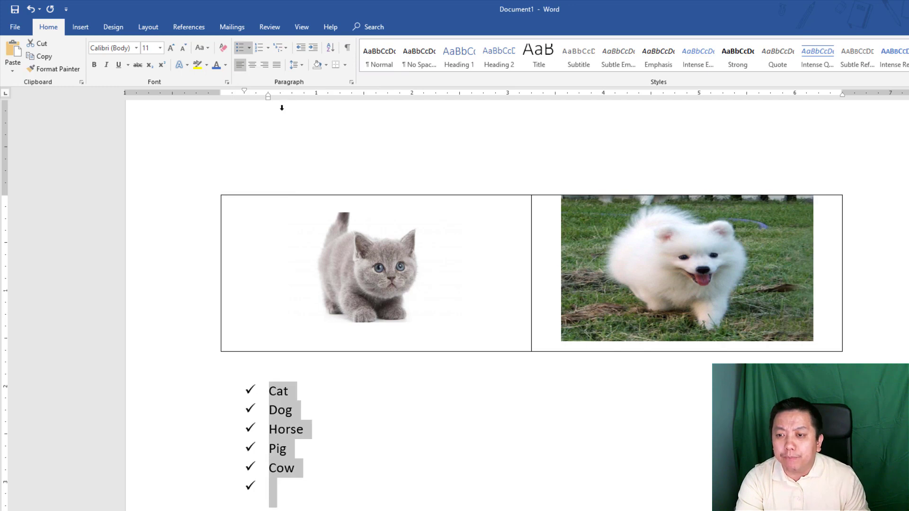
click(331, 410)
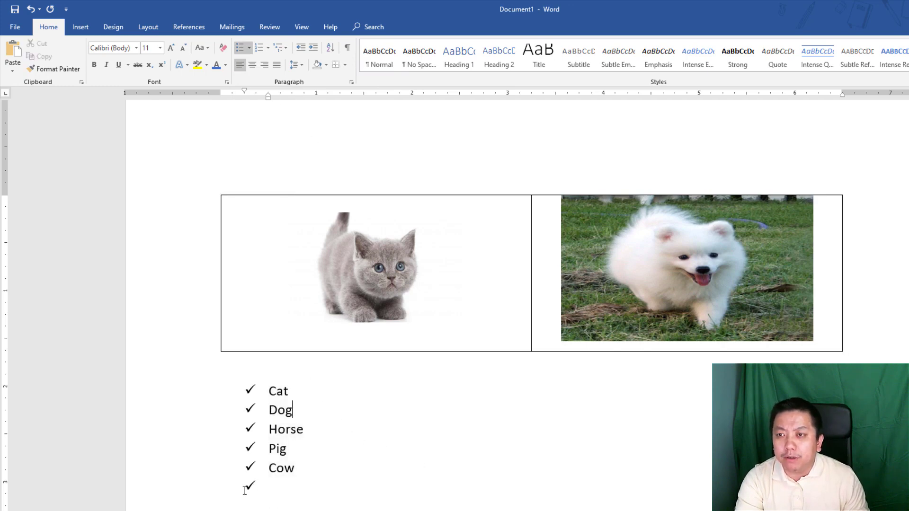
click(166, 498)
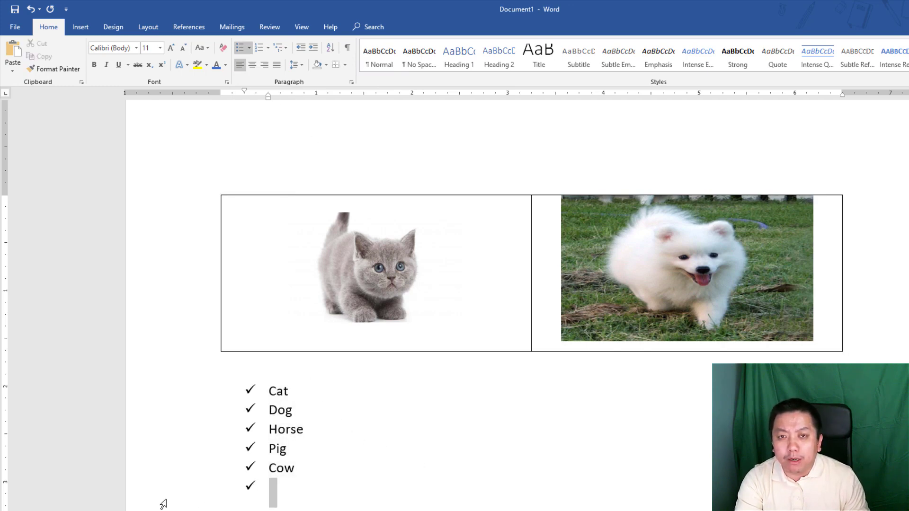
drag(166, 498, 168, 397)
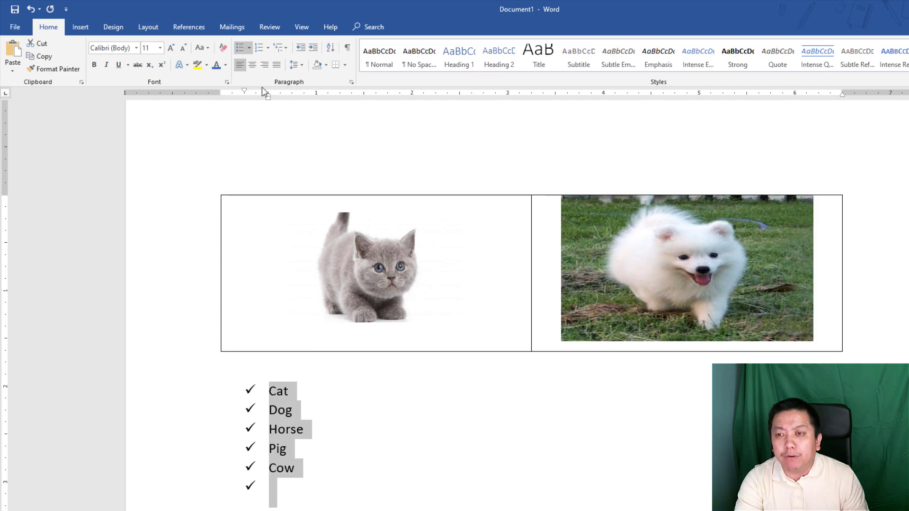
click(268, 48)
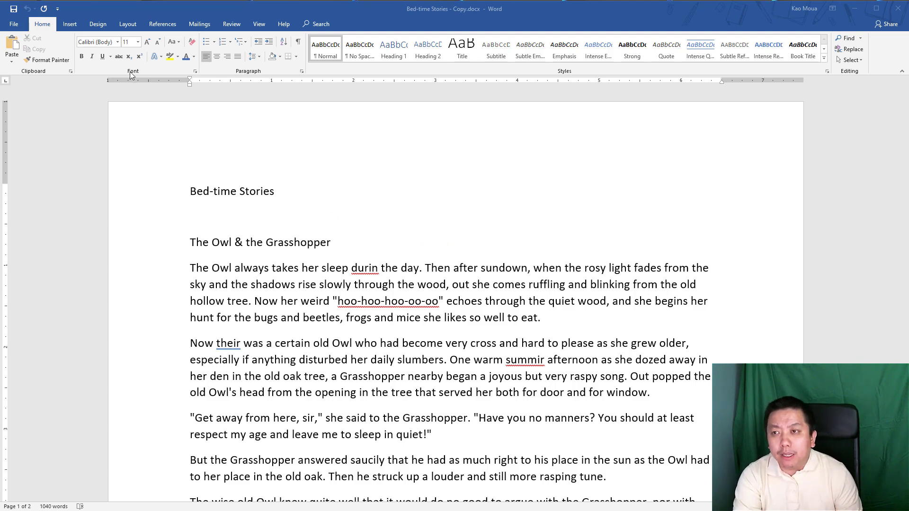
- Show the Review tab in the Bed-time Stories - Copy.docx document
click(231, 25)
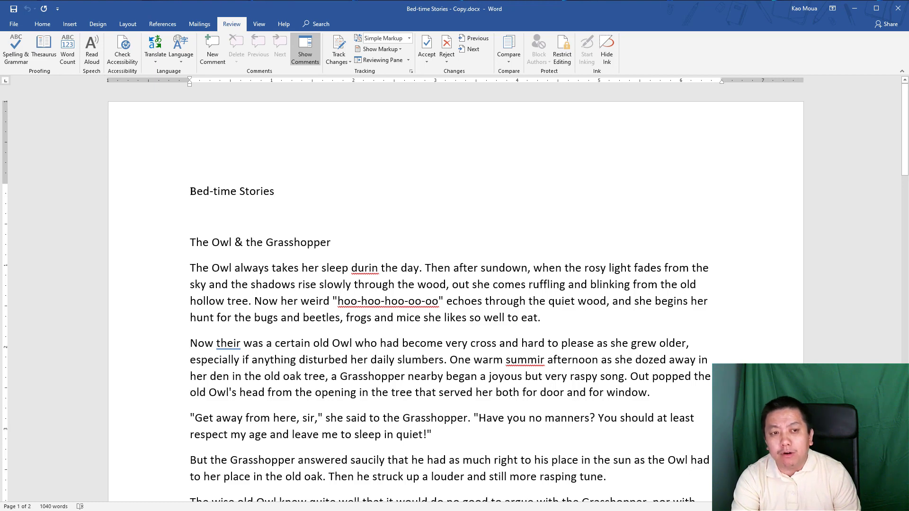
- Run Spelling & Grammar starting from just before the Bed-time Stories title
click(190, 192)
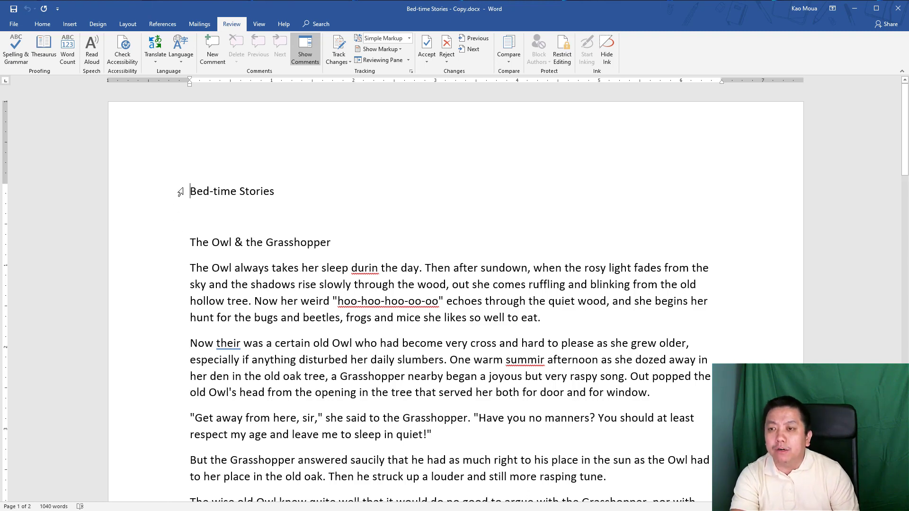
click(19, 51)
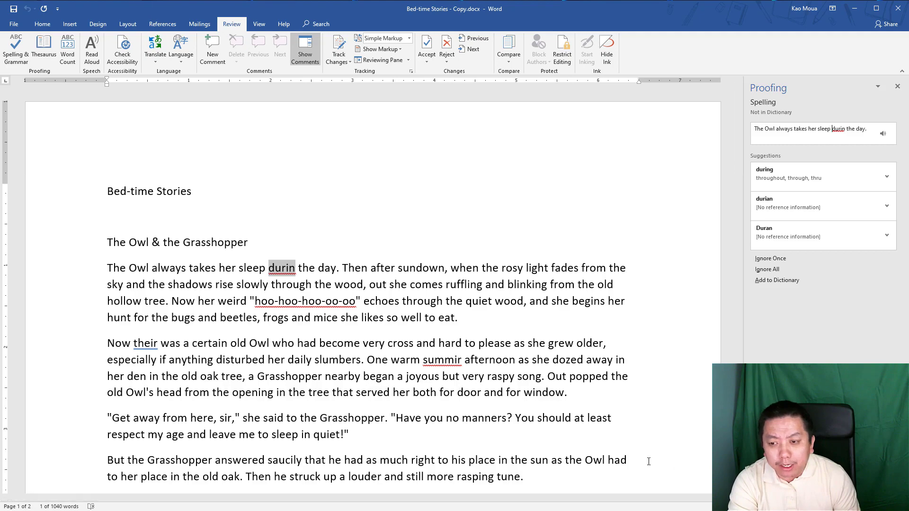
scroll(364, 284, up, 3)
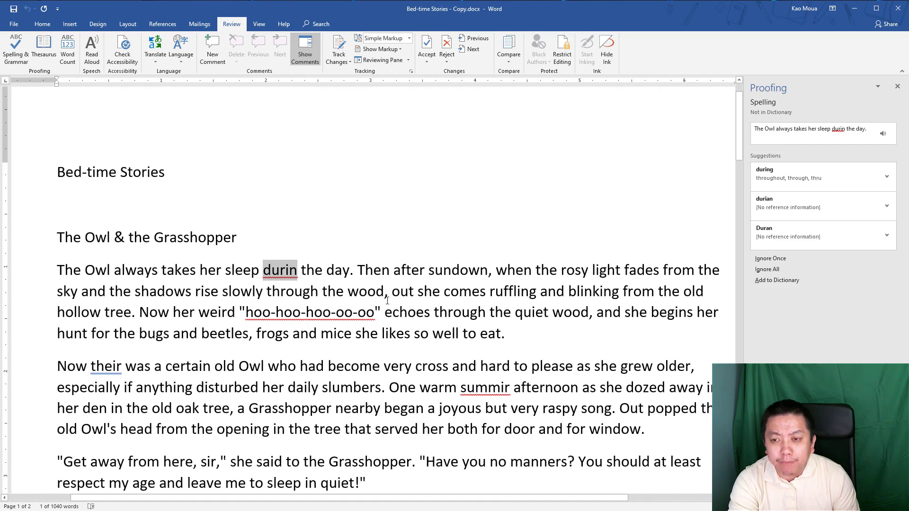
scroll(365, 284, up, 1)
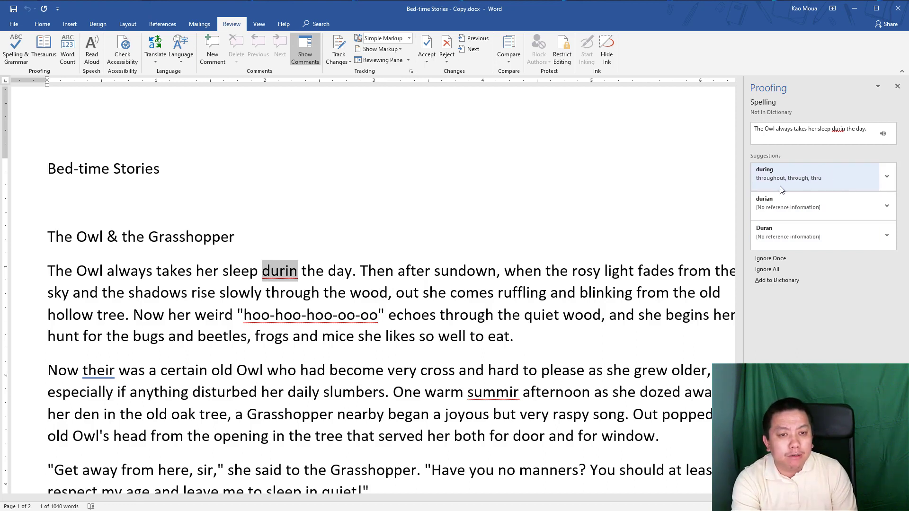
- Change durin to during, ignore hoo-hoo-hoo-oo-oo once, and correct their to there
click(813, 174)
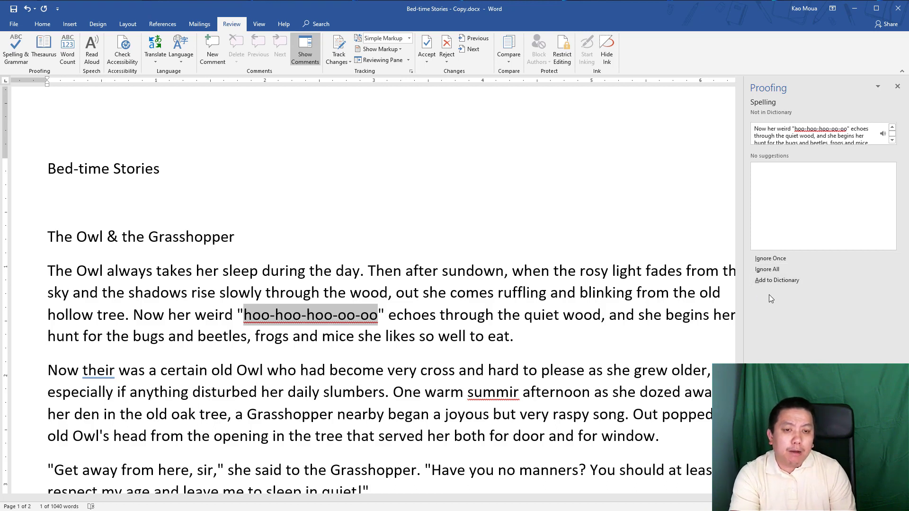
click(783, 260)
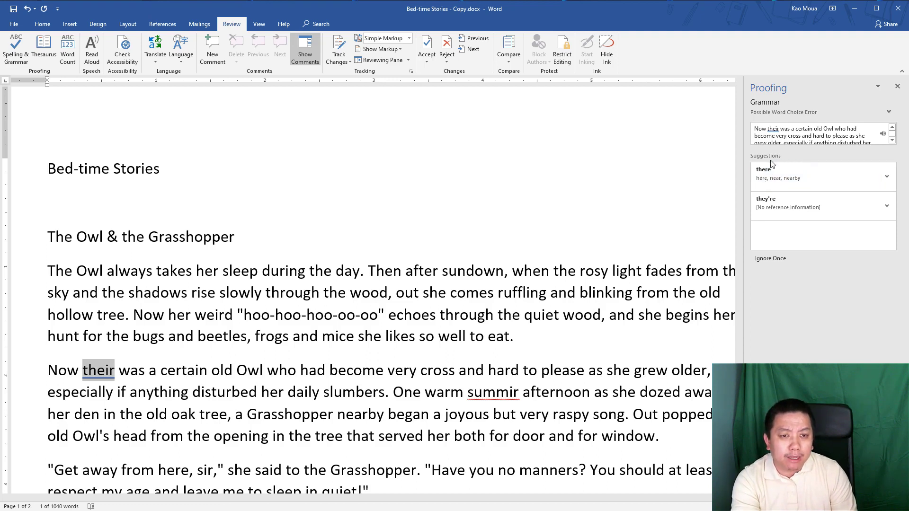
click(818, 180)
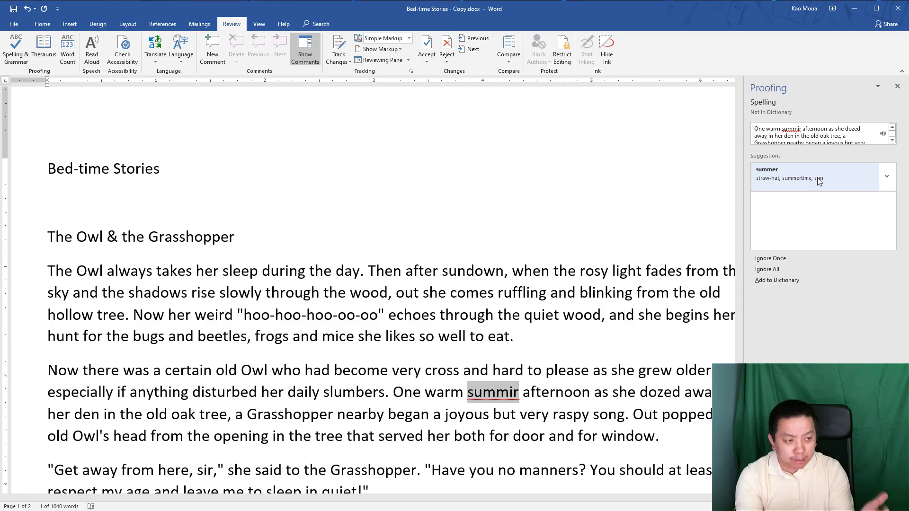
- Correct 'summir' to 'summer' and dismiss the spelling-check completion message
click(776, 179)
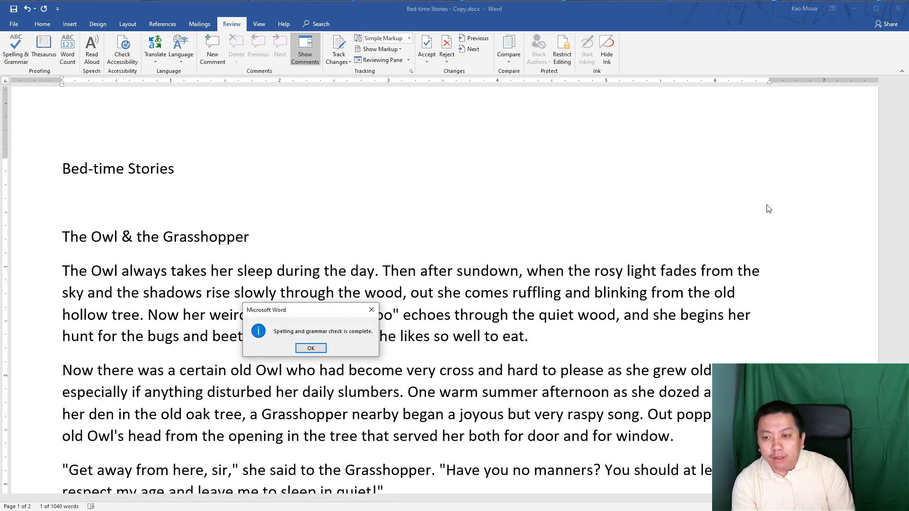
drag(311, 312, 405, 214)
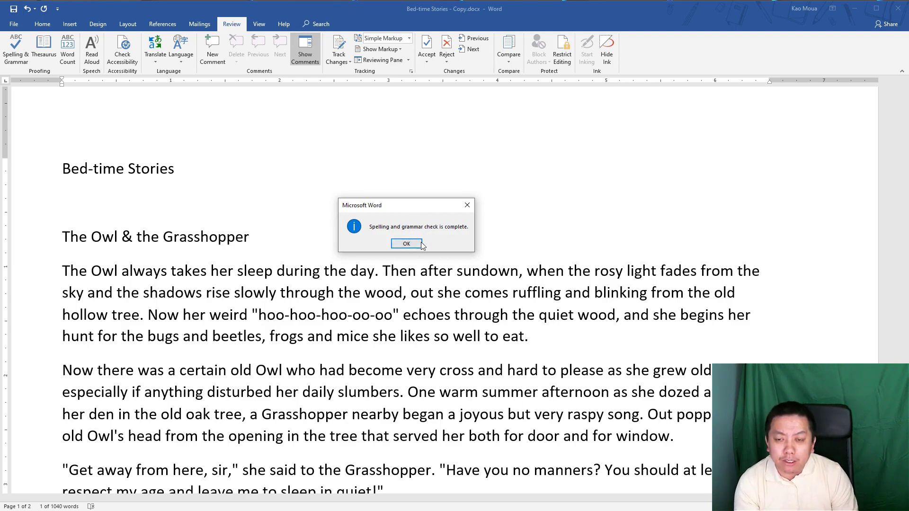
click(405, 243)
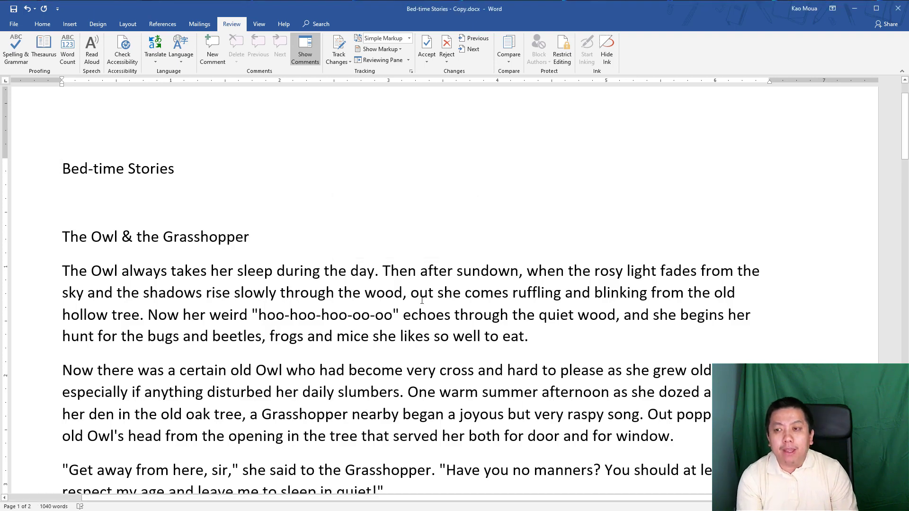
- Insert a blank line above the Bed-time Stories title
click(251, 226)
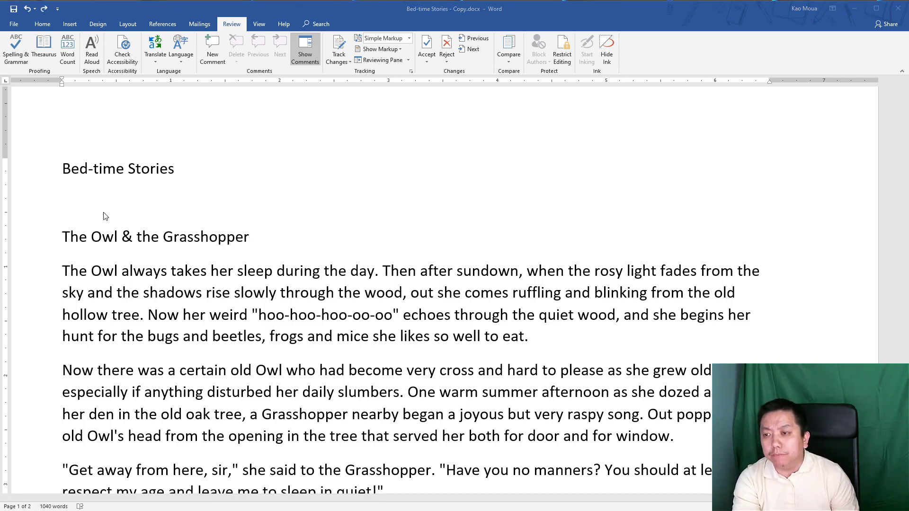
click(64, 174)
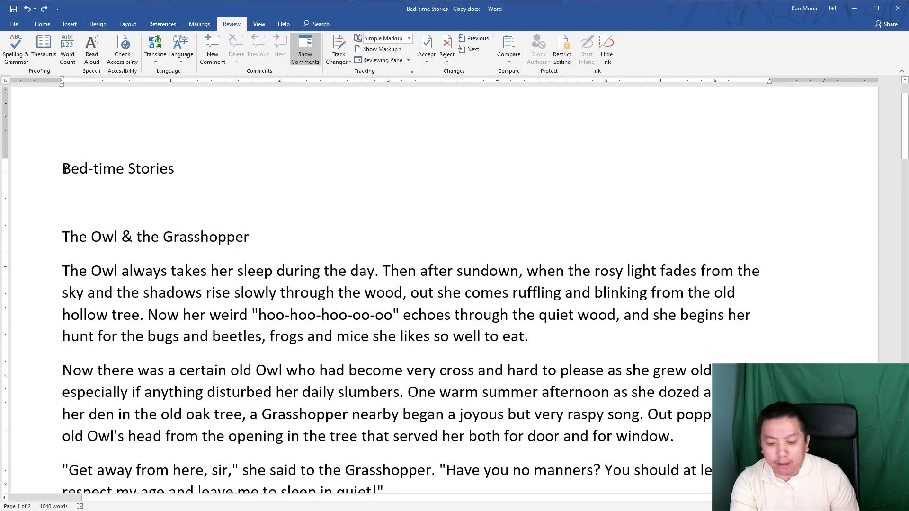
key(Return)
- Type the author's name on the new line above the title, removing an extra letter
click(68, 163)
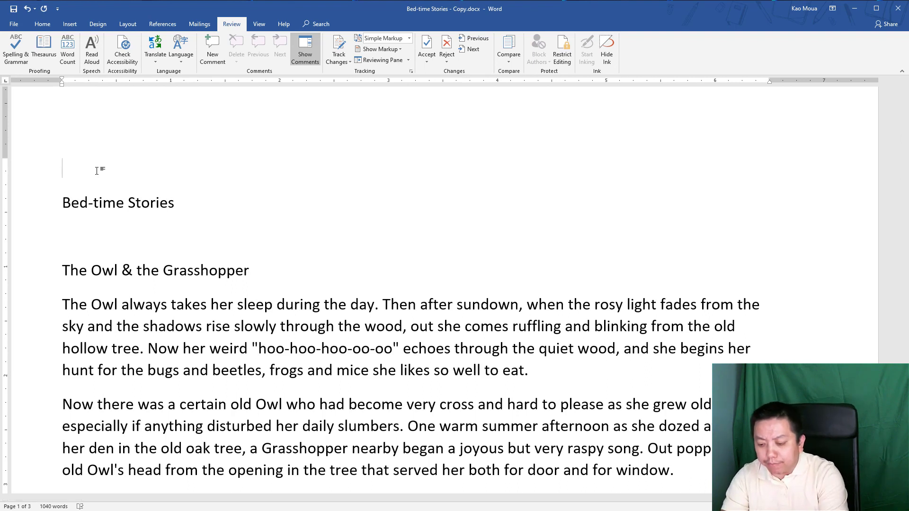
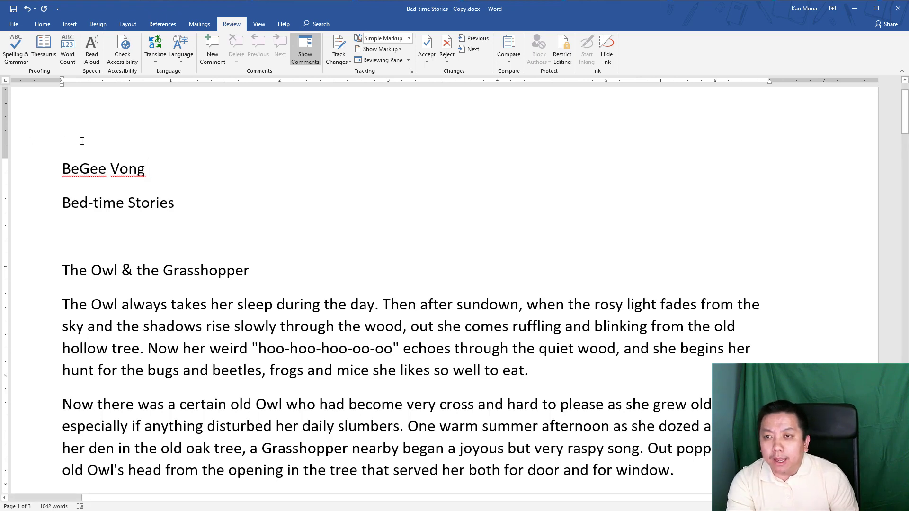
key(Home)
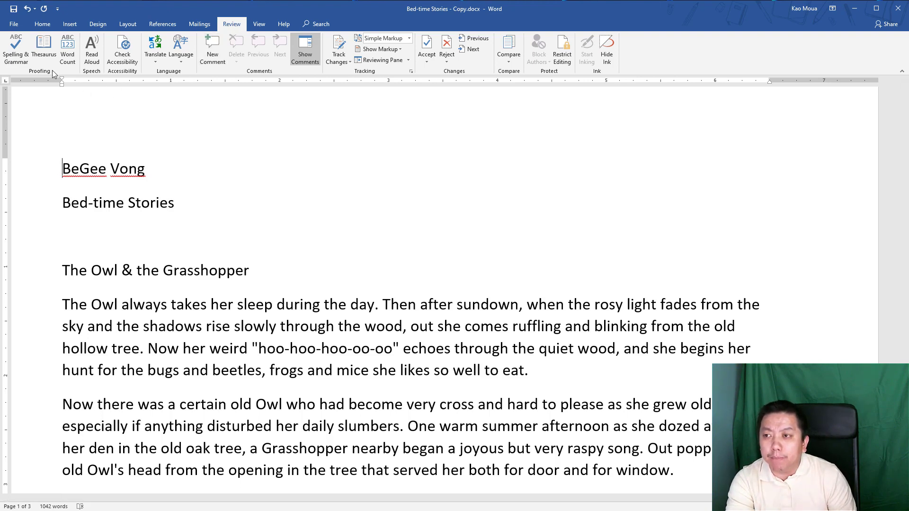
- Run Spelling & Grammar from the Review tab to check the typed name
click(14, 58)
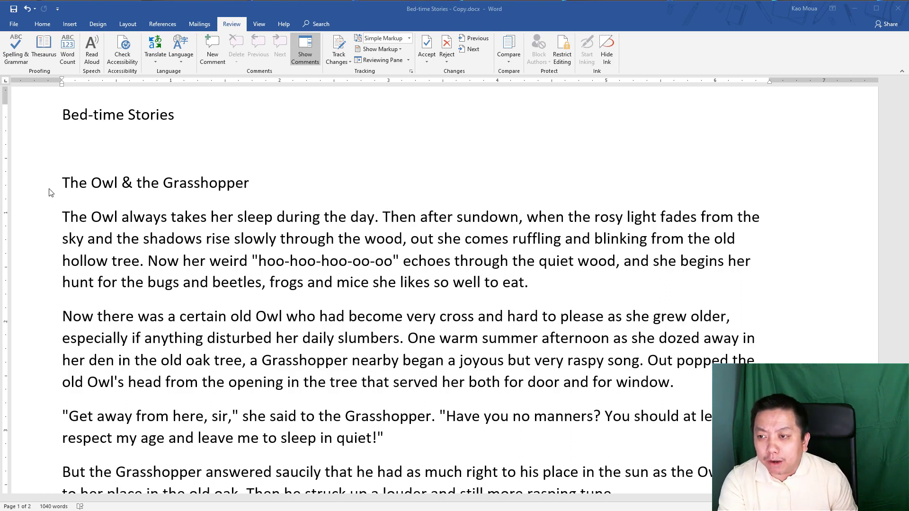
- Select 'The Owl & the Grasshopper' heading and its first paragraph for translation
click(31, 188)
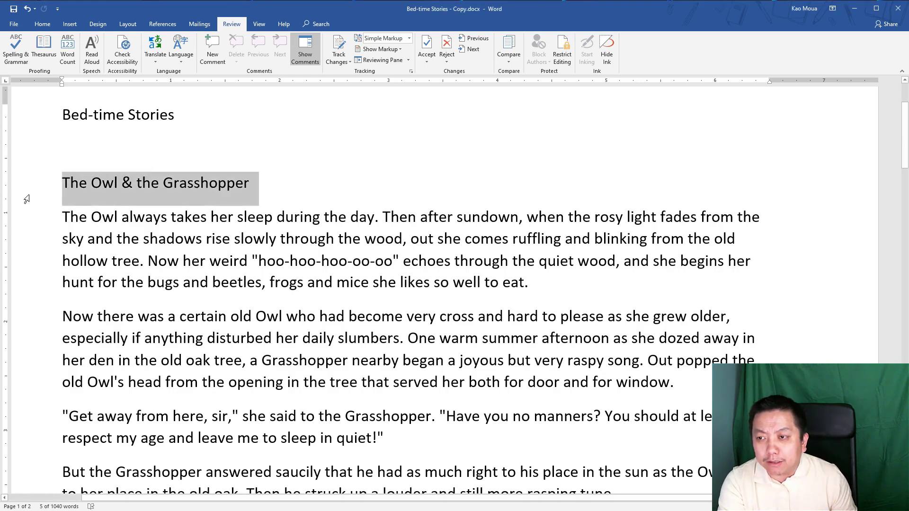
drag(27, 199, 35, 283)
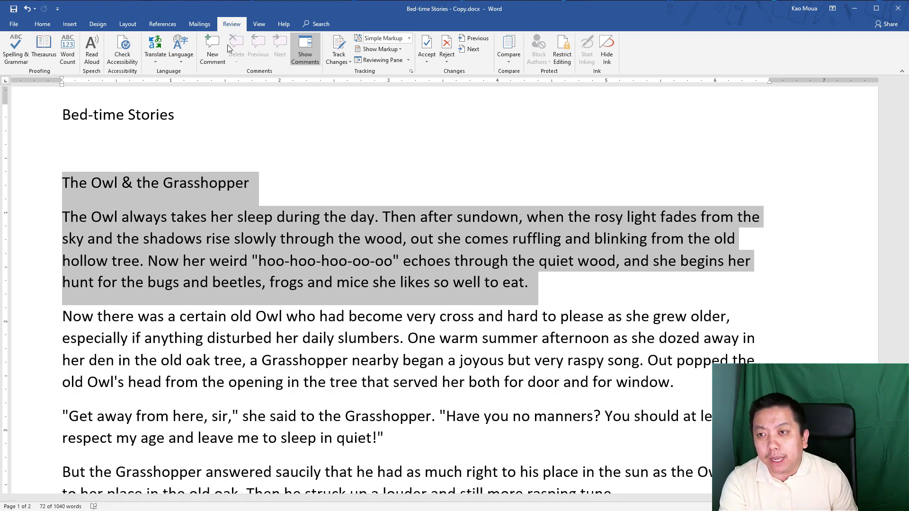
click(155, 61)
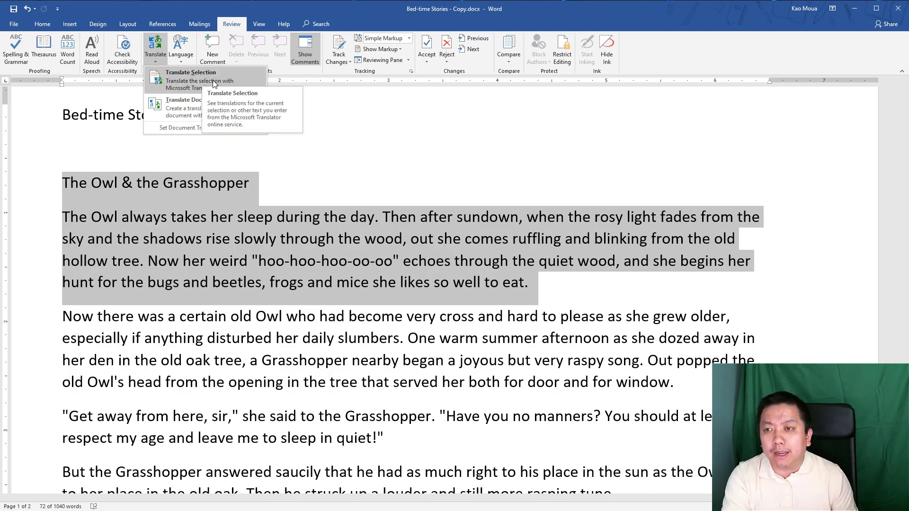
- Translate the selected Owl story in the Translator pane, browsing target languages with Spanish selected
click(173, 75)
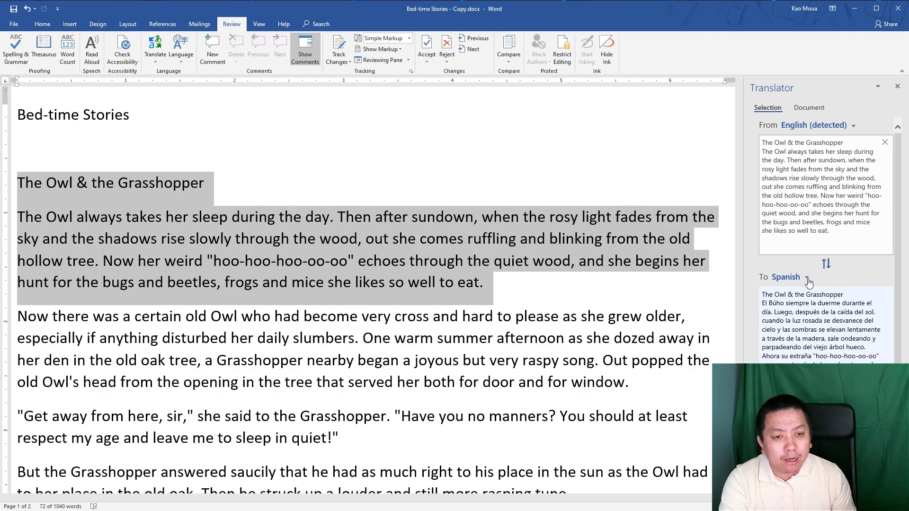
click(808, 281)
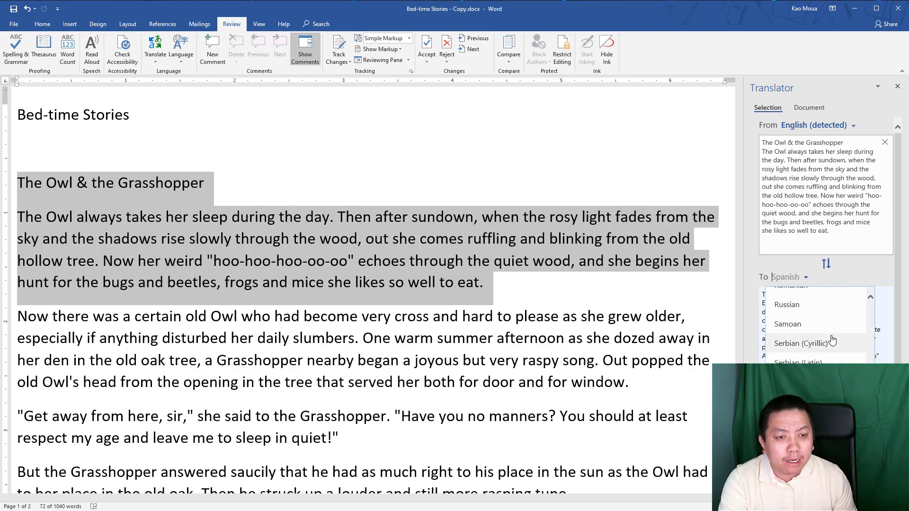
scroll(830, 341, up, 1)
scroll(831, 340, up, 3)
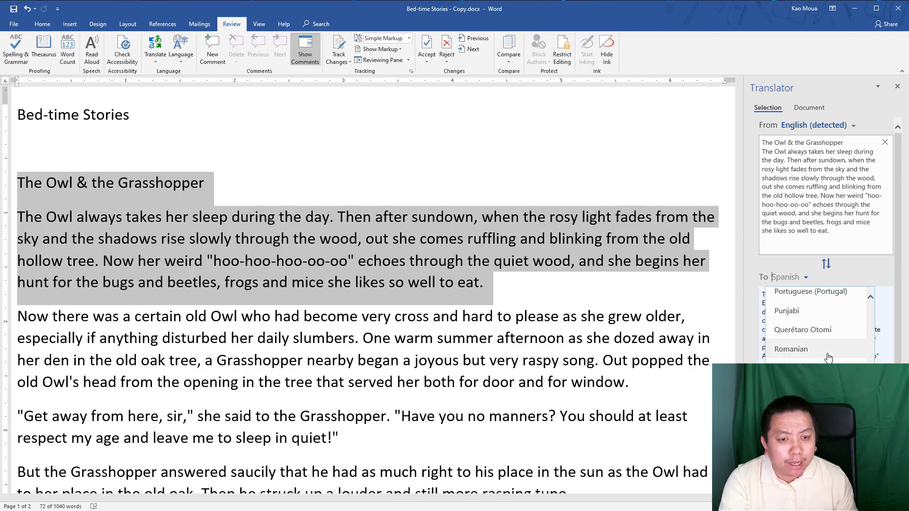
scroll(805, 352, up, 4)
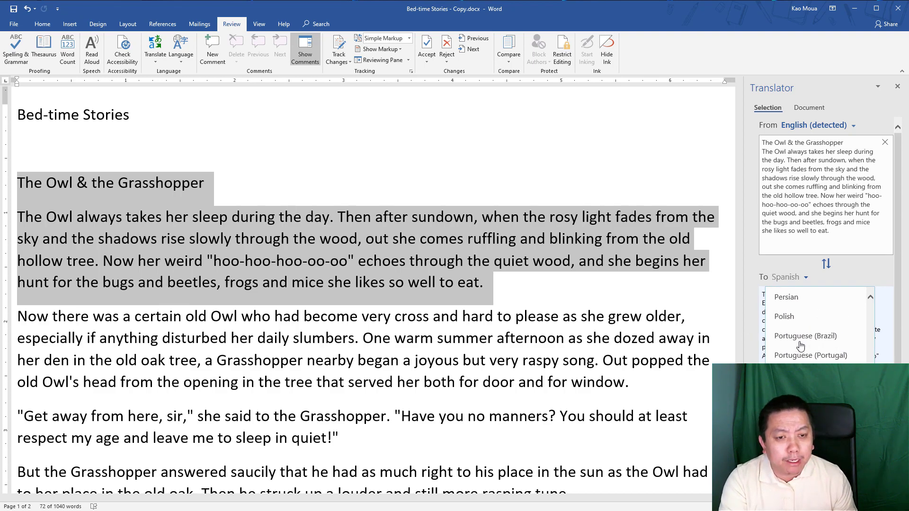
scroll(812, 358, up, 8)
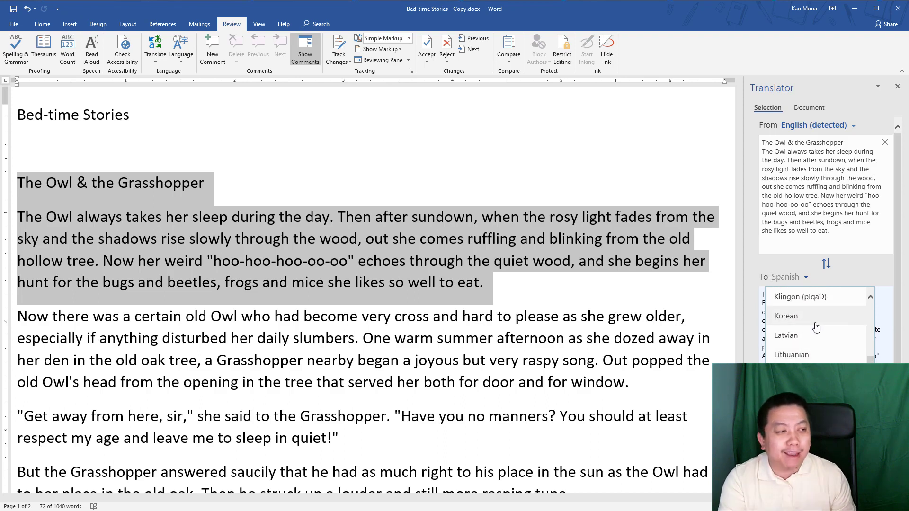
scroll(818, 344, up, 3)
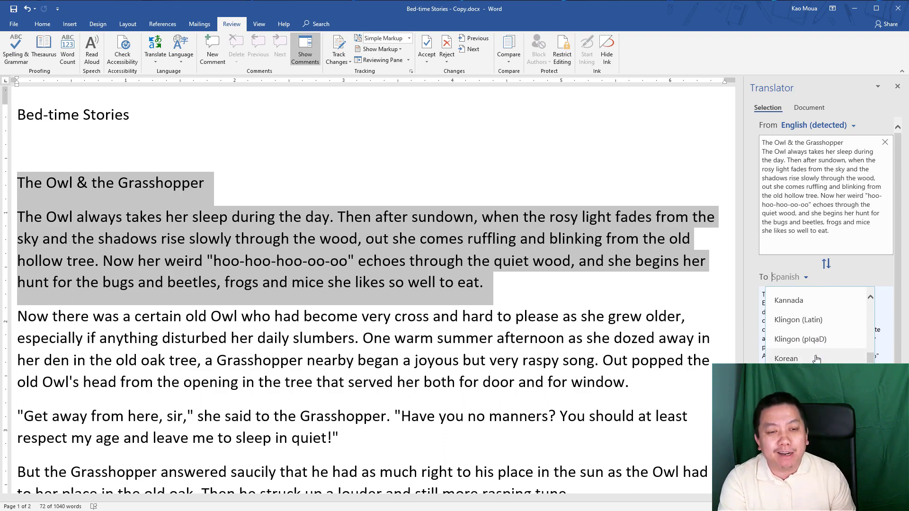
scroll(815, 359, up, 2)
scroll(818, 354, up, 2)
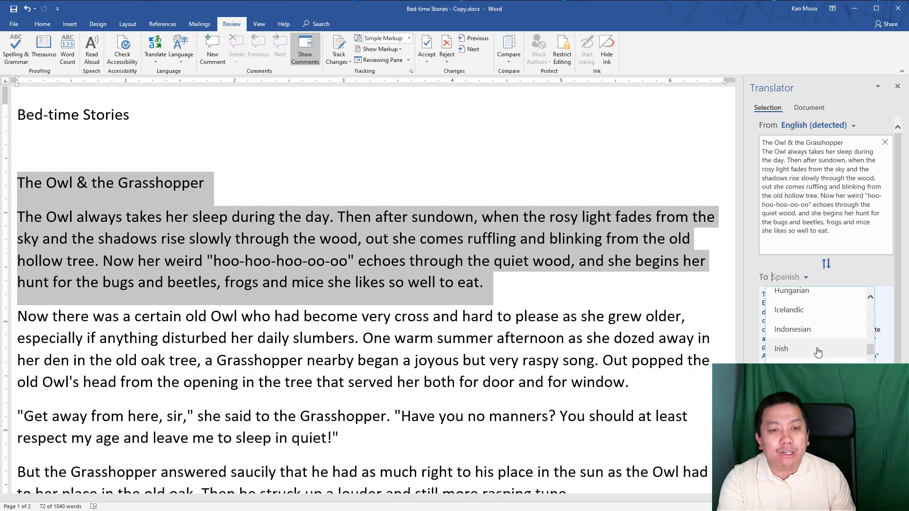
scroll(818, 353, down, 1)
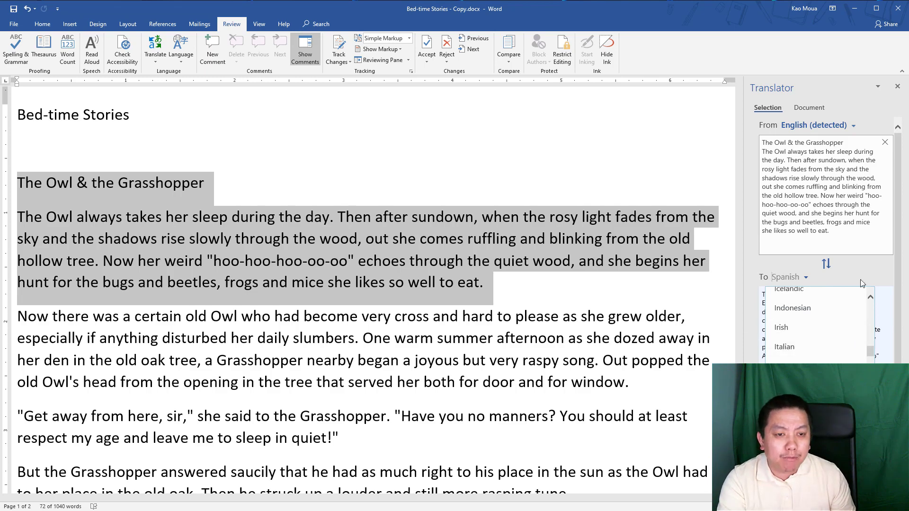
- Insert the Spanish translation 'El búho y el saltamontes' into the document and close the Translator
click(868, 276)
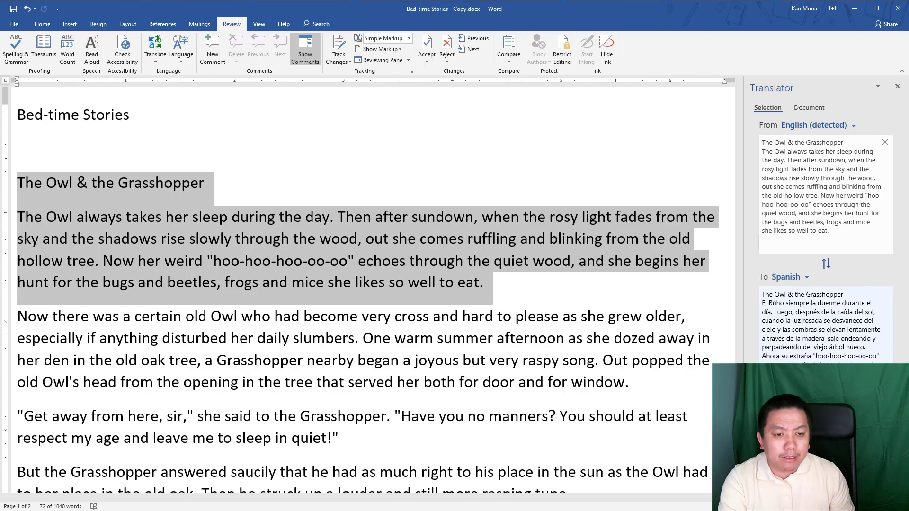
click(873, 418)
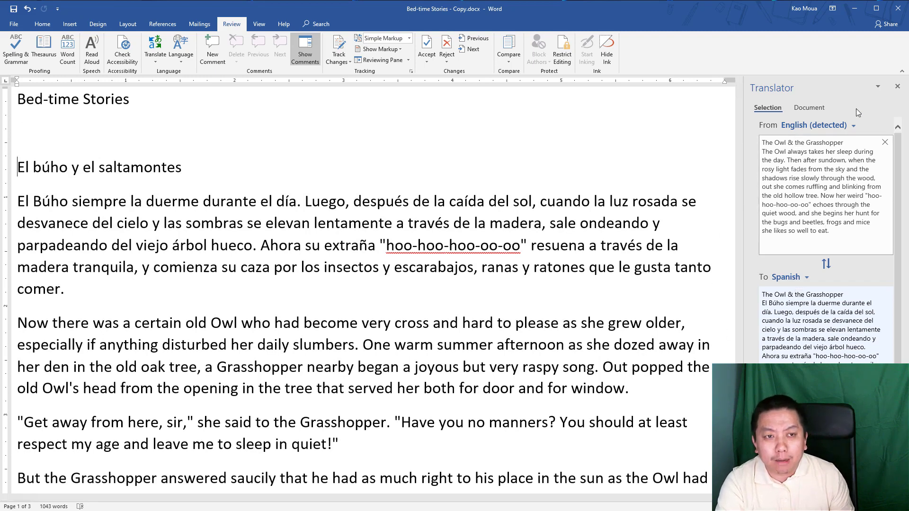
click(897, 87)
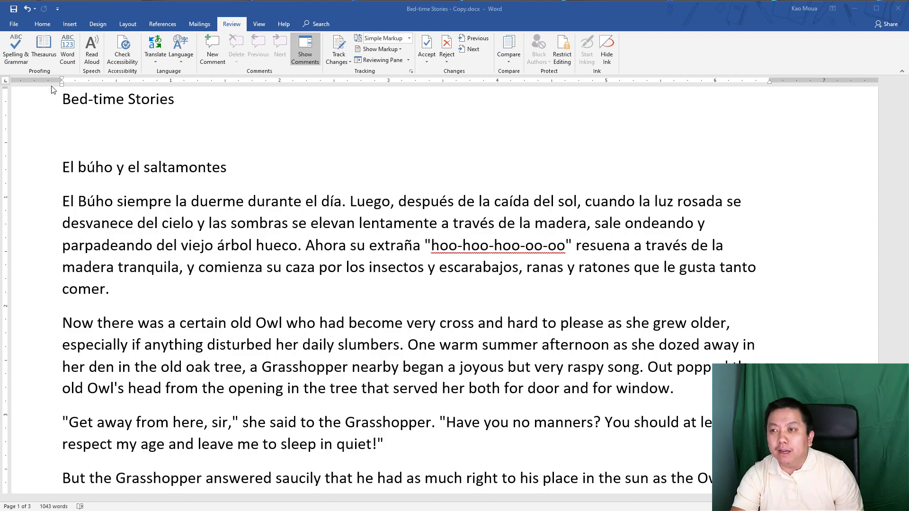
- Show the Print page with a preview of page 1 of 3
click(13, 26)
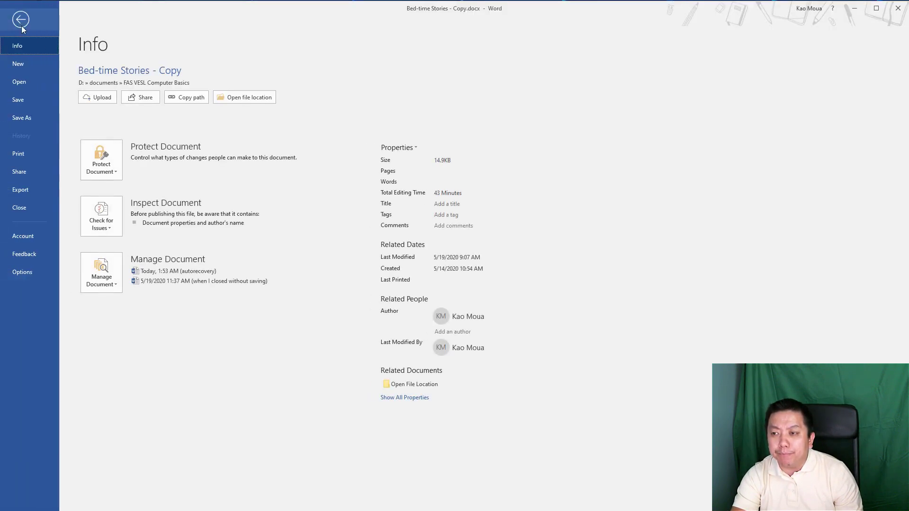
click(22, 155)
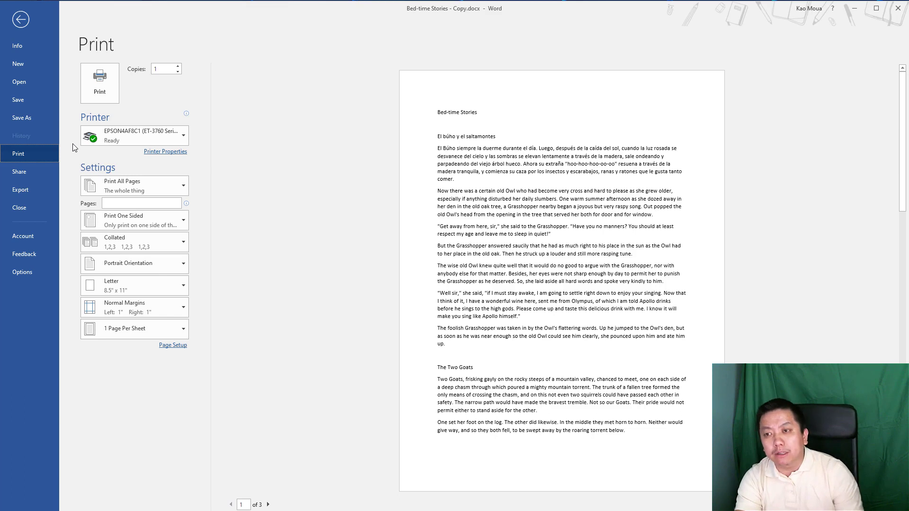
mouse_move(166, 135)
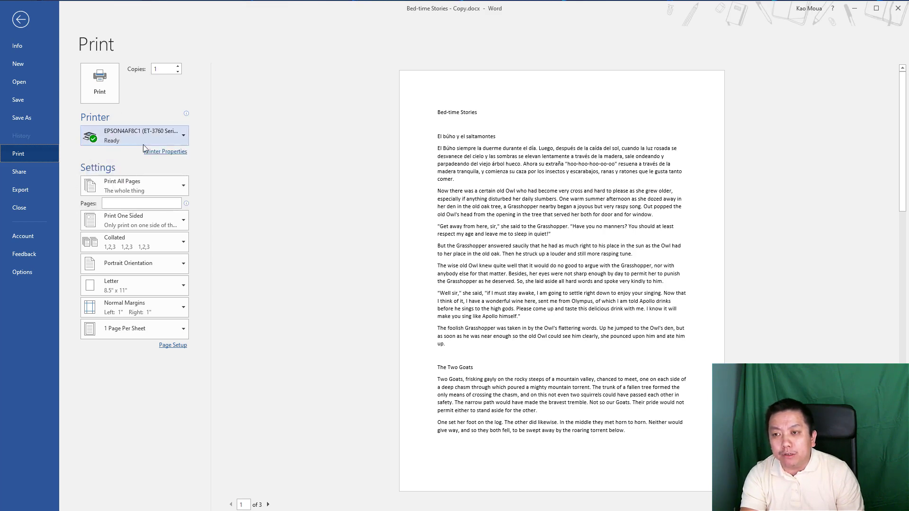
click(183, 136)
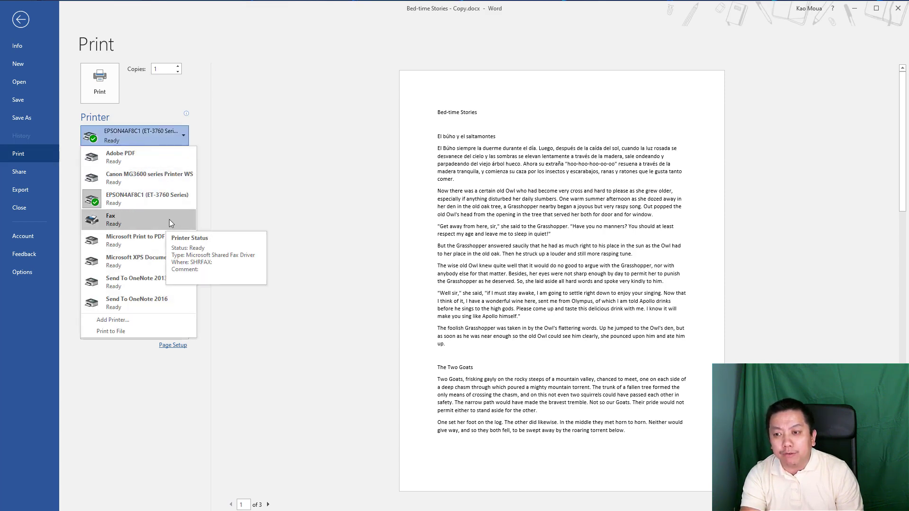
click(205, 144)
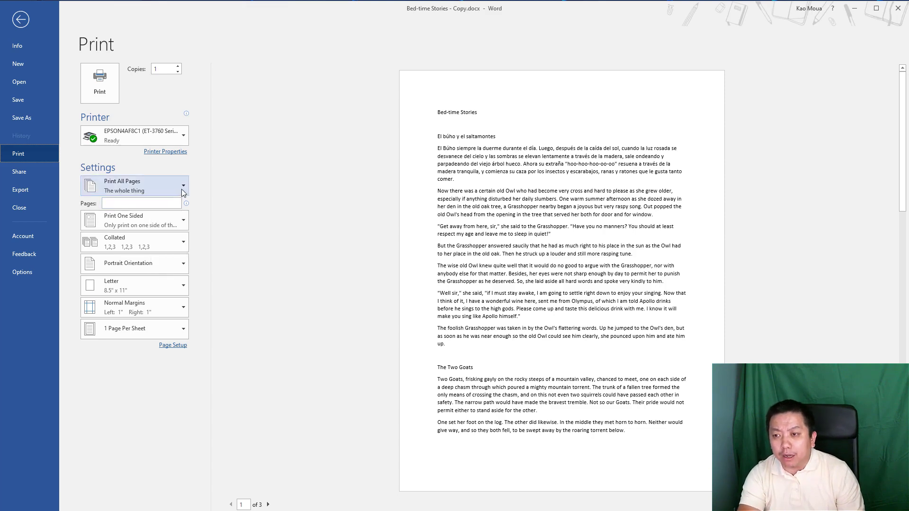
click(187, 188)
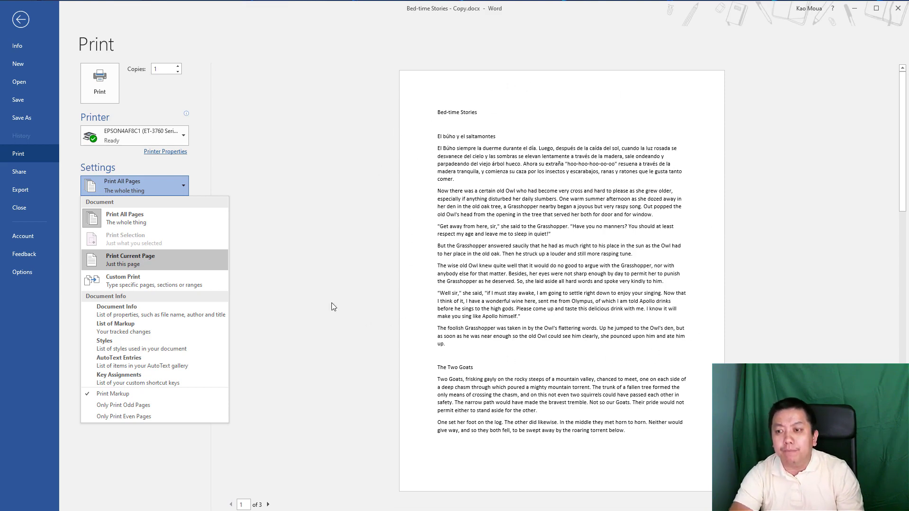
click(318, 299)
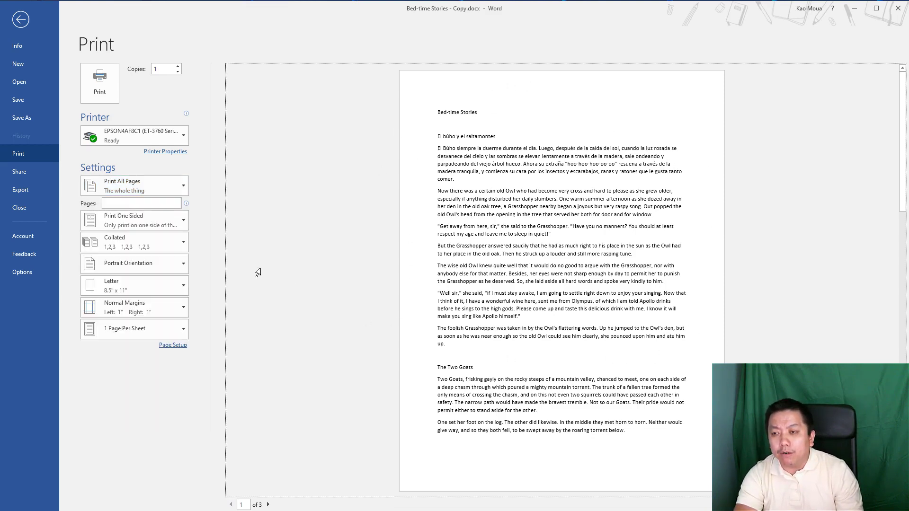
click(184, 186)
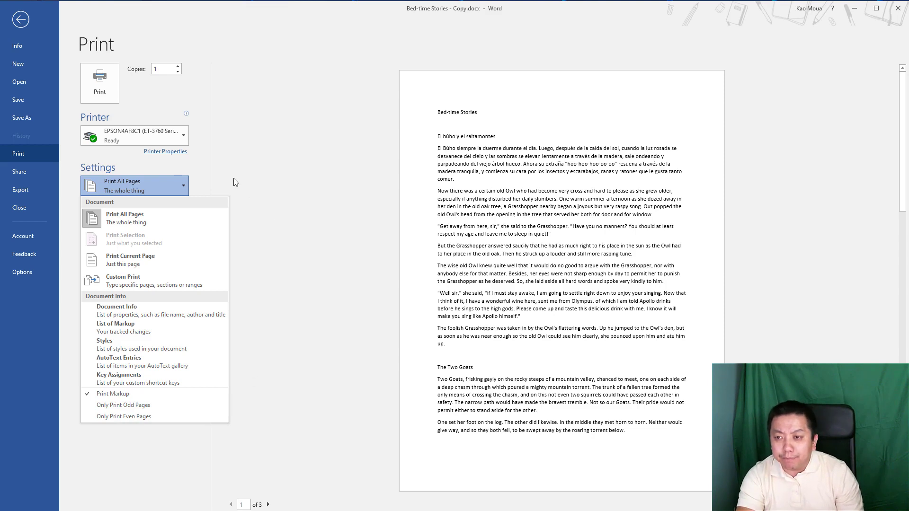
click(212, 181)
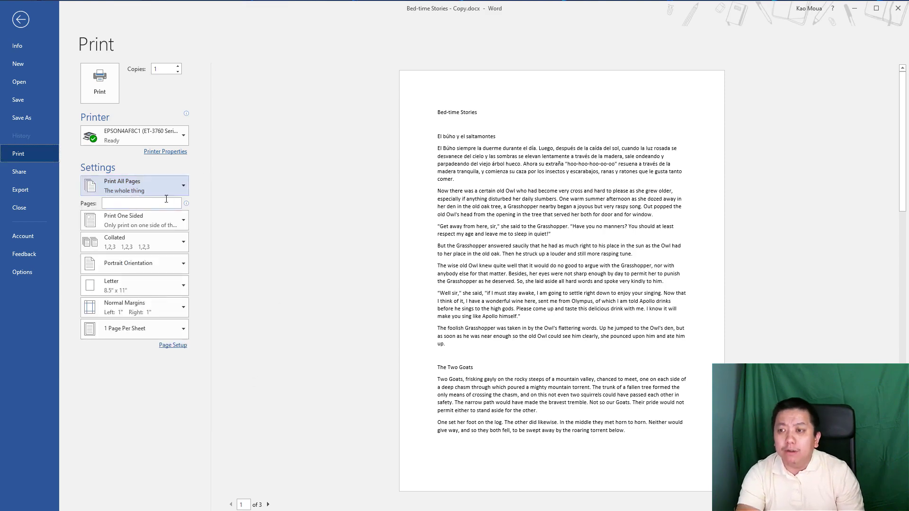
- Enter the custom page range 1, 10, 15-18 in the Pages box
click(115, 203)
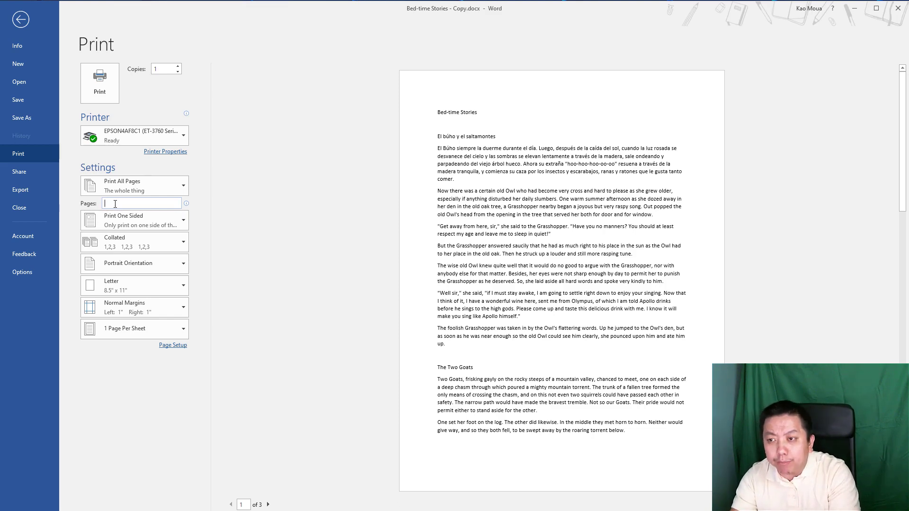
text(1,)
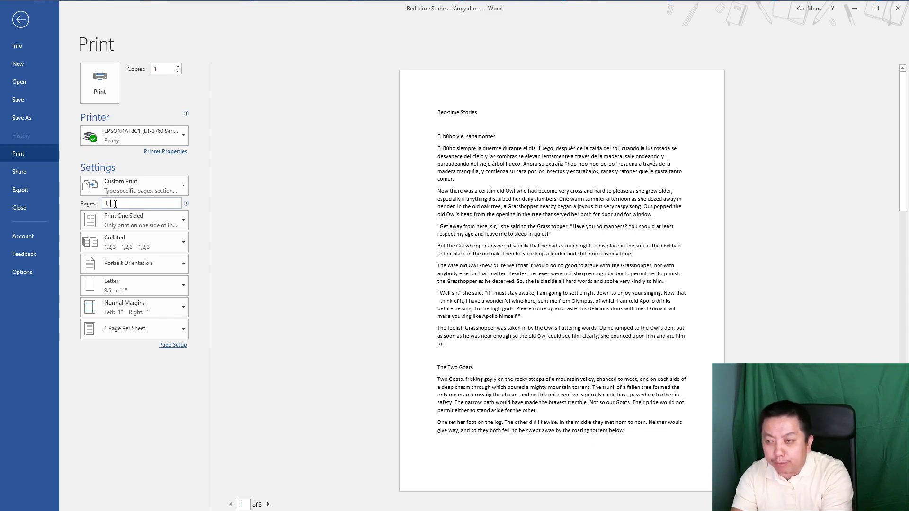
text(10)
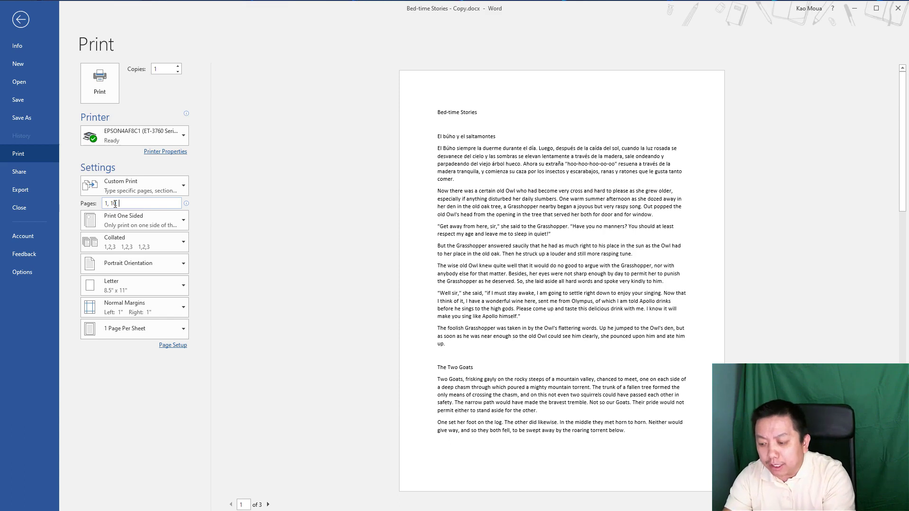
text(15)
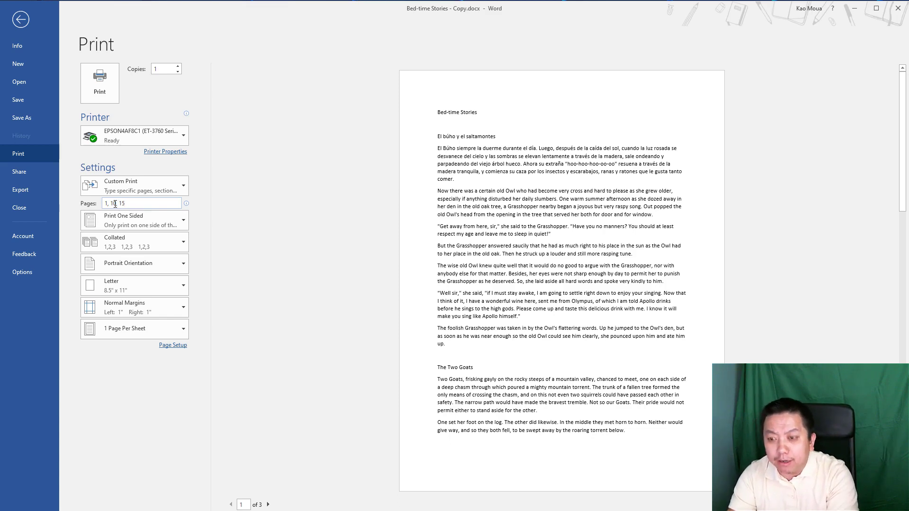
text(-)
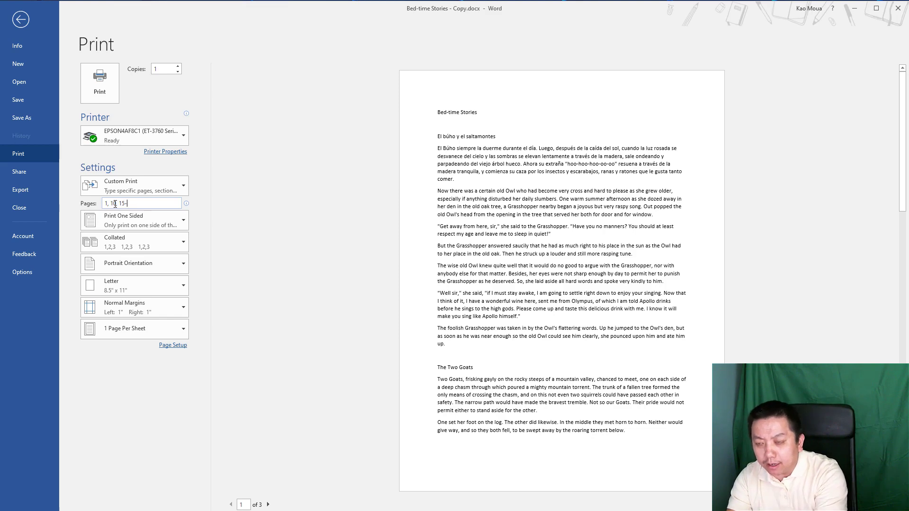
text(18)
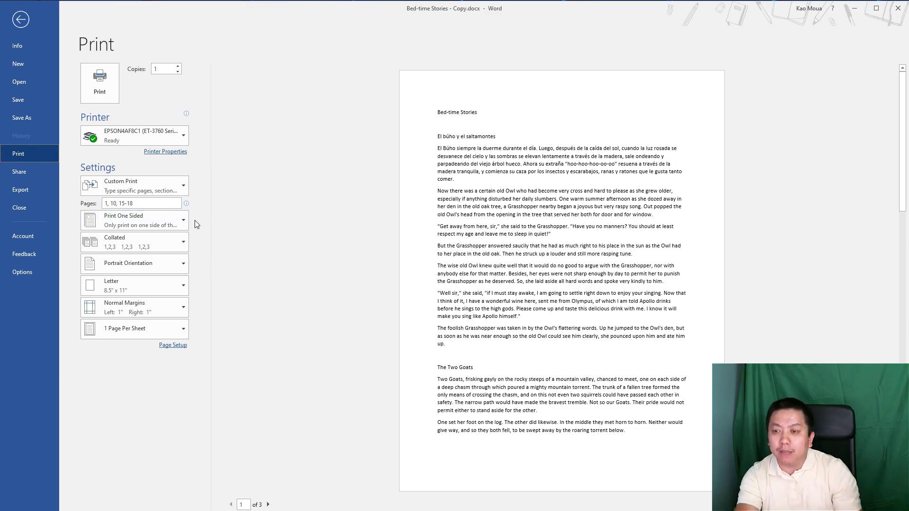
- Review the sided-printing and orientation options, keeping portrait, then return to the document
click(171, 223)
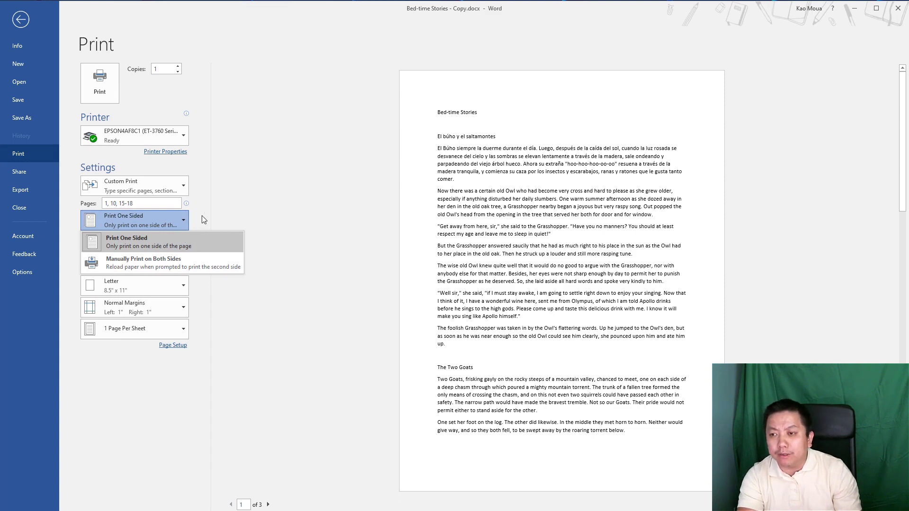
key(Escape)
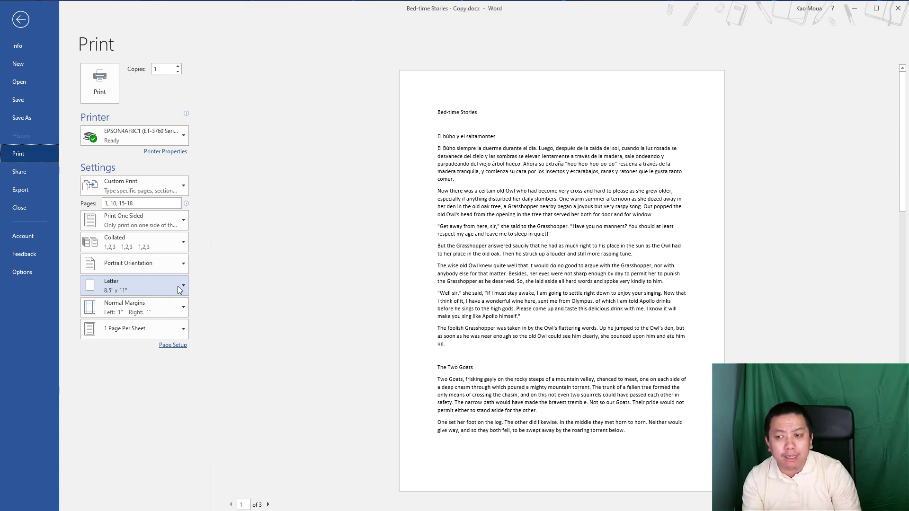
click(181, 265)
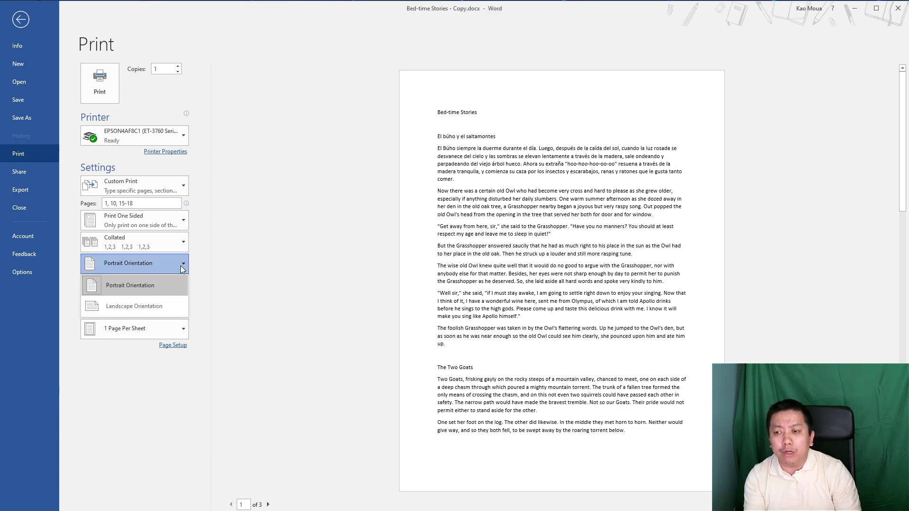
click(202, 268)
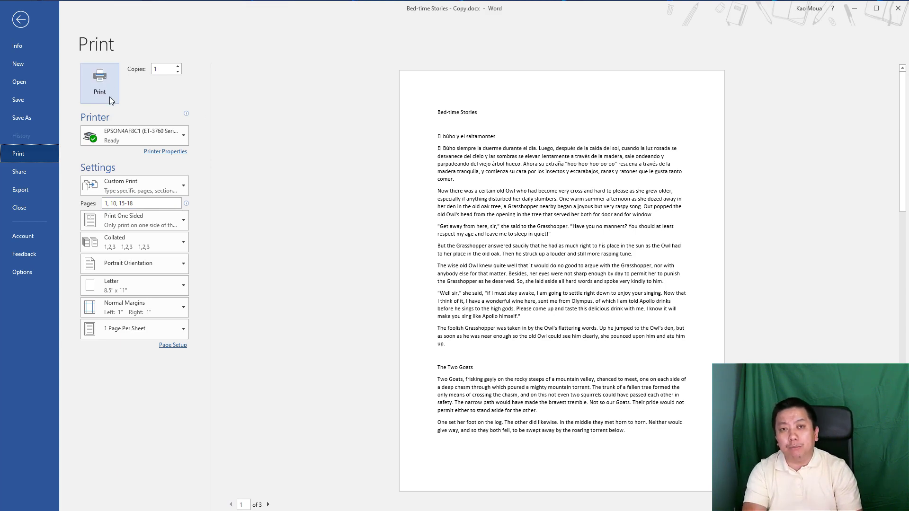
click(100, 83)
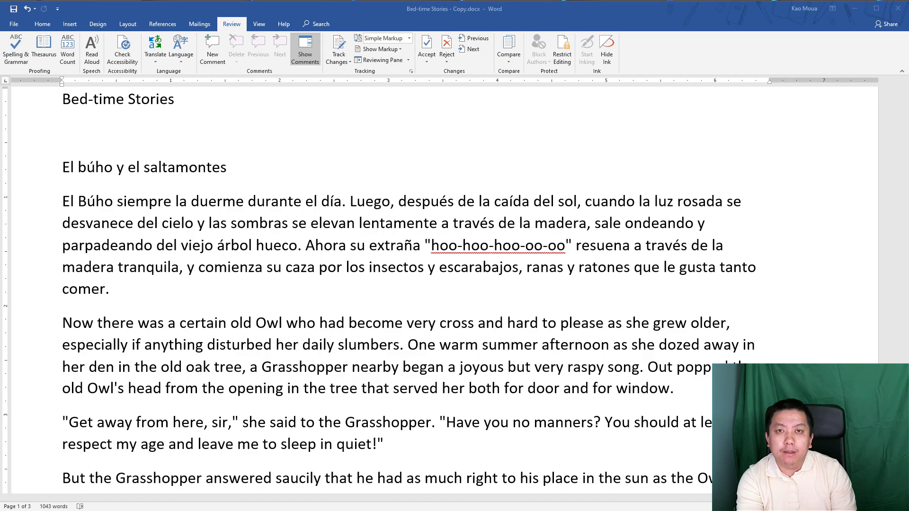